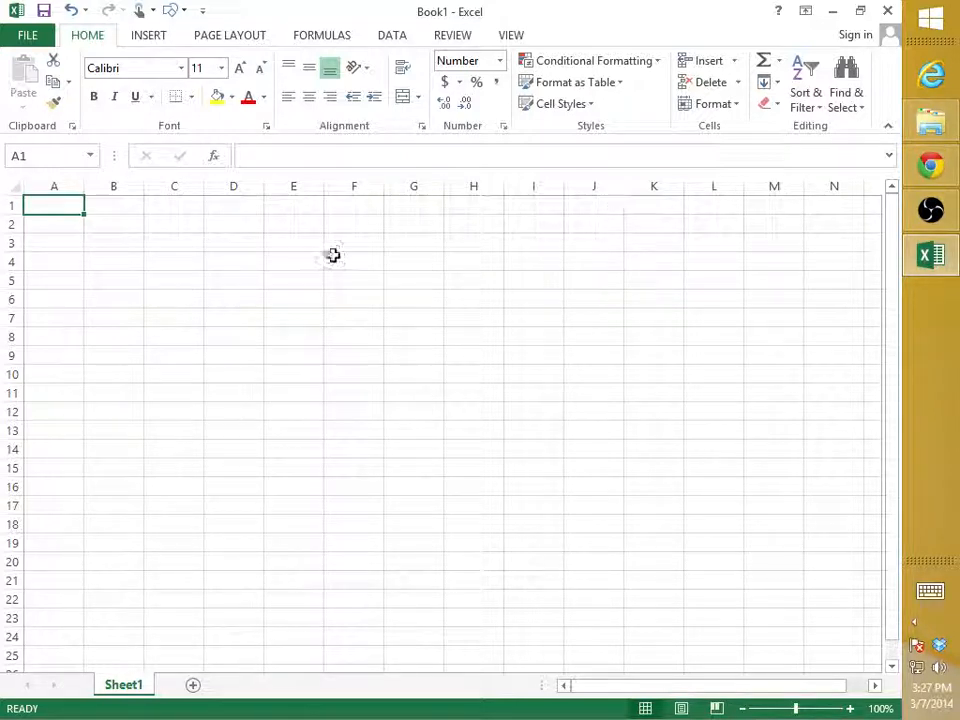
# - Enter the header Start Date in A1 and the date 9/3/2013 in A2
pyautogui.click(63, 206)
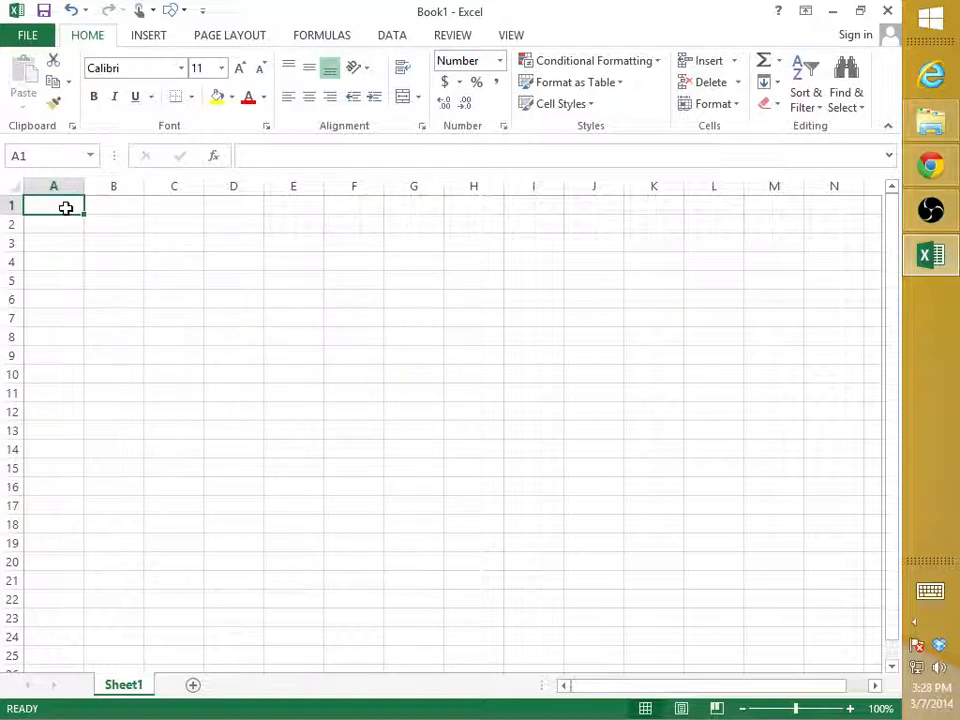
pyautogui.write('Sa')
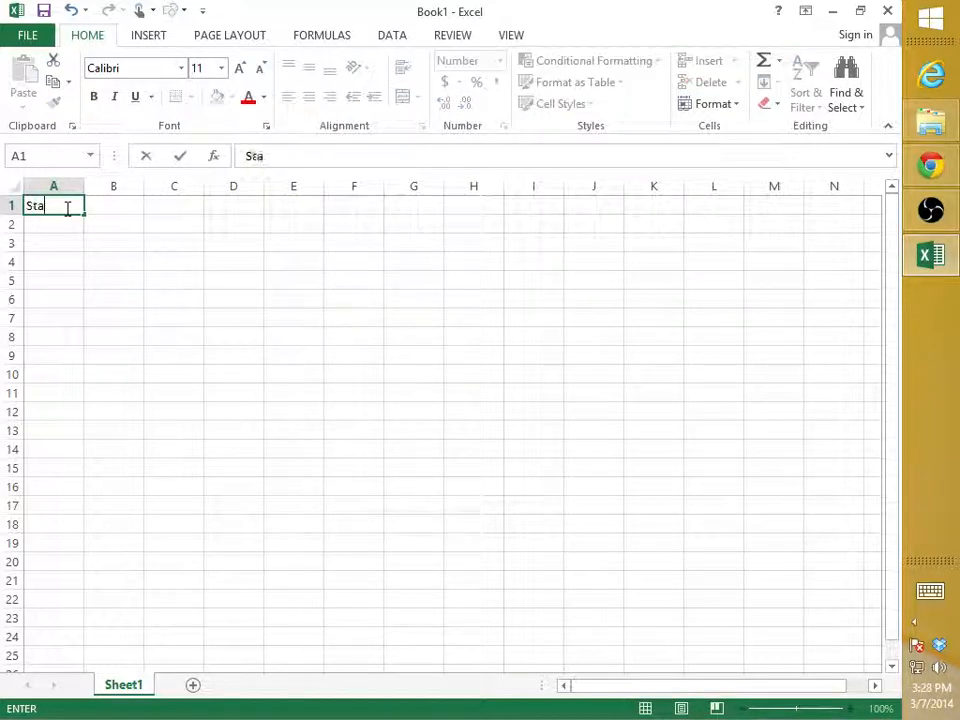
pyautogui.write('art Date')
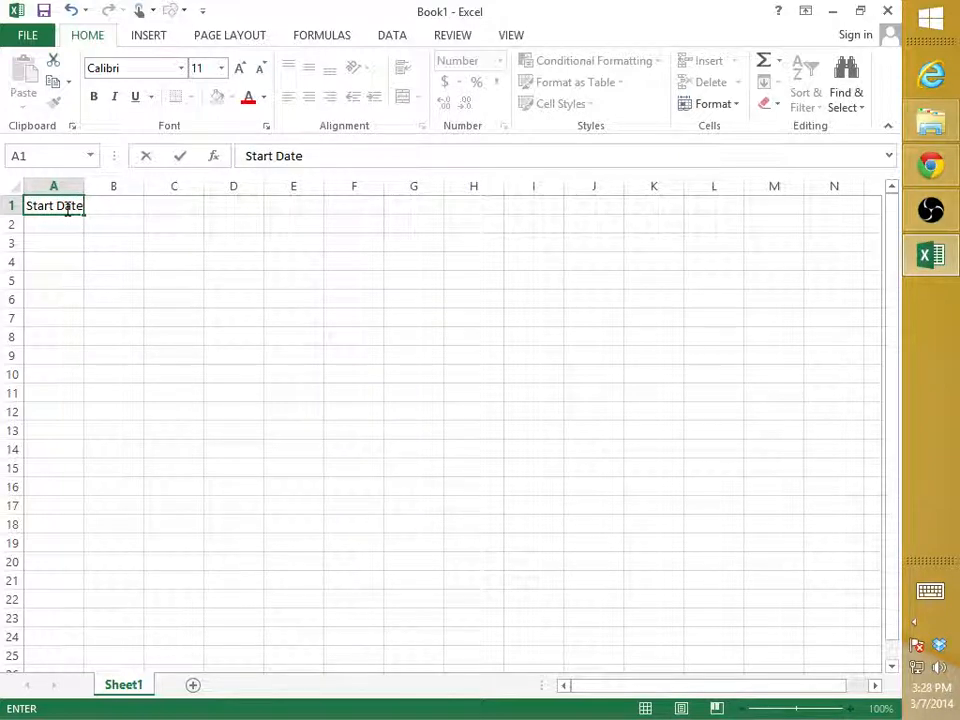
pyautogui.press('Return')
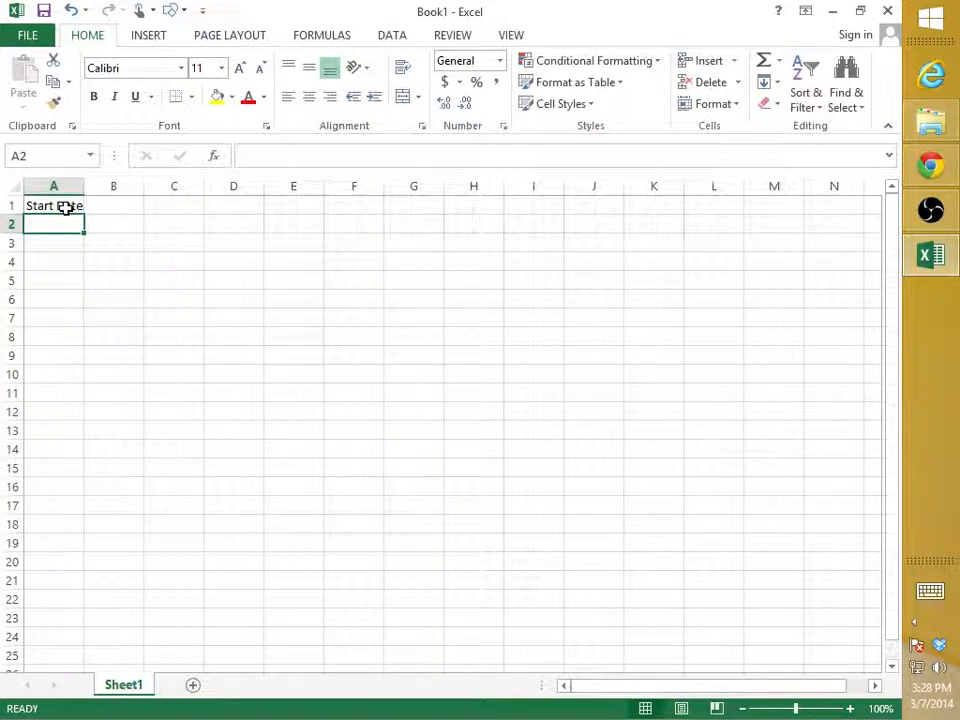
pyautogui.write('9/3/')
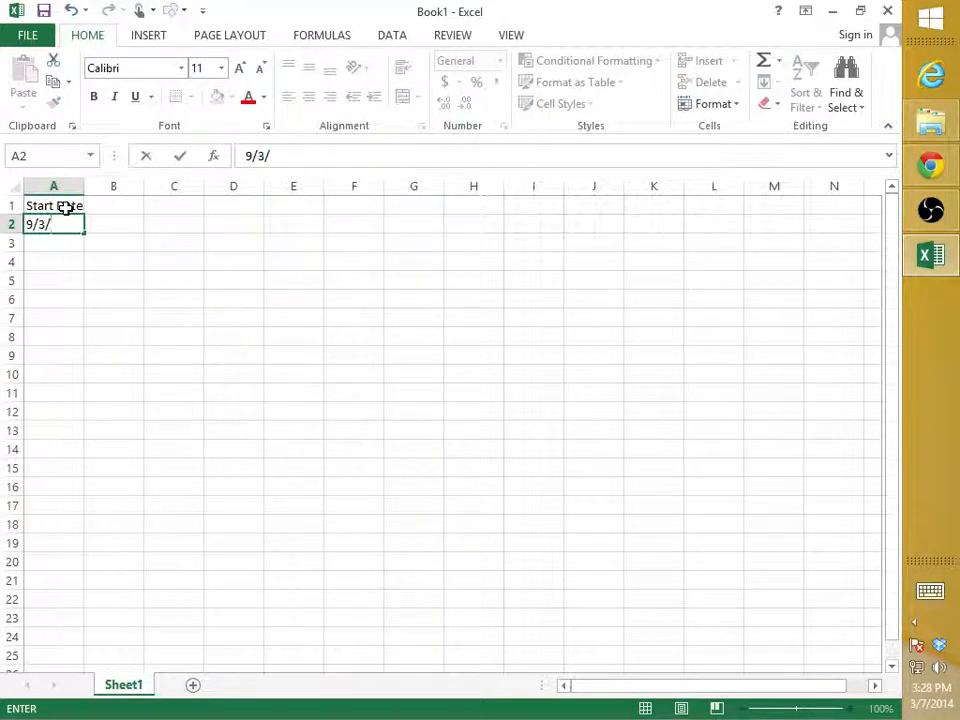
pyautogui.write('2013')
pyautogui.press('Return')
# - Fill the daily dates from A2 down to 5/20/2014 in A261 and fit column A's width to its contents
pyautogui.click(70, 223)
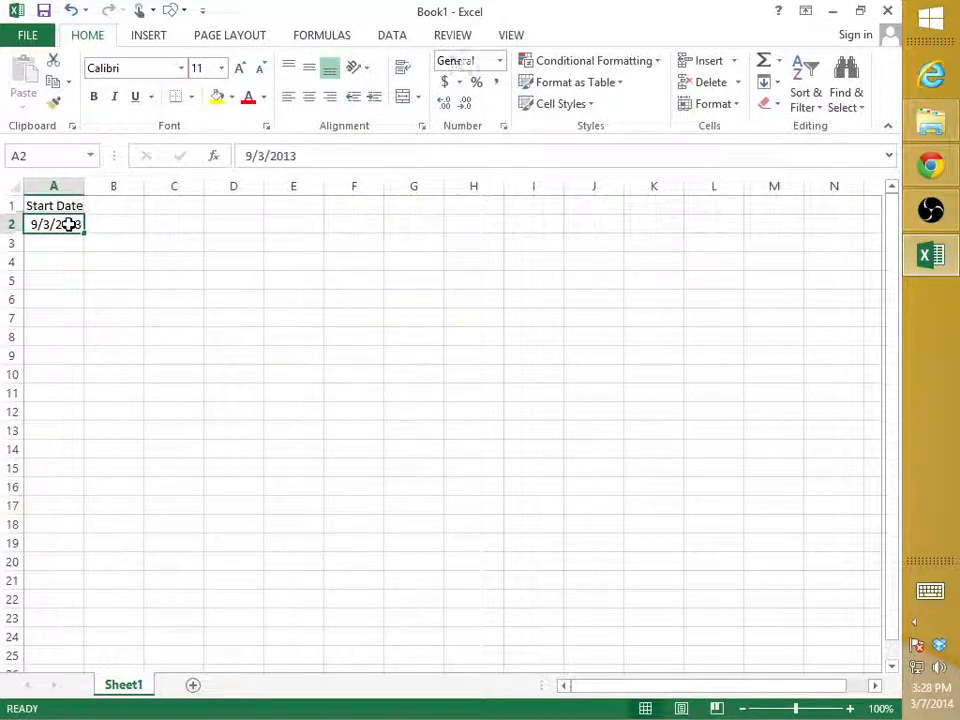
pyautogui.moveTo(84, 229); pyautogui.dragTo(114, 384)
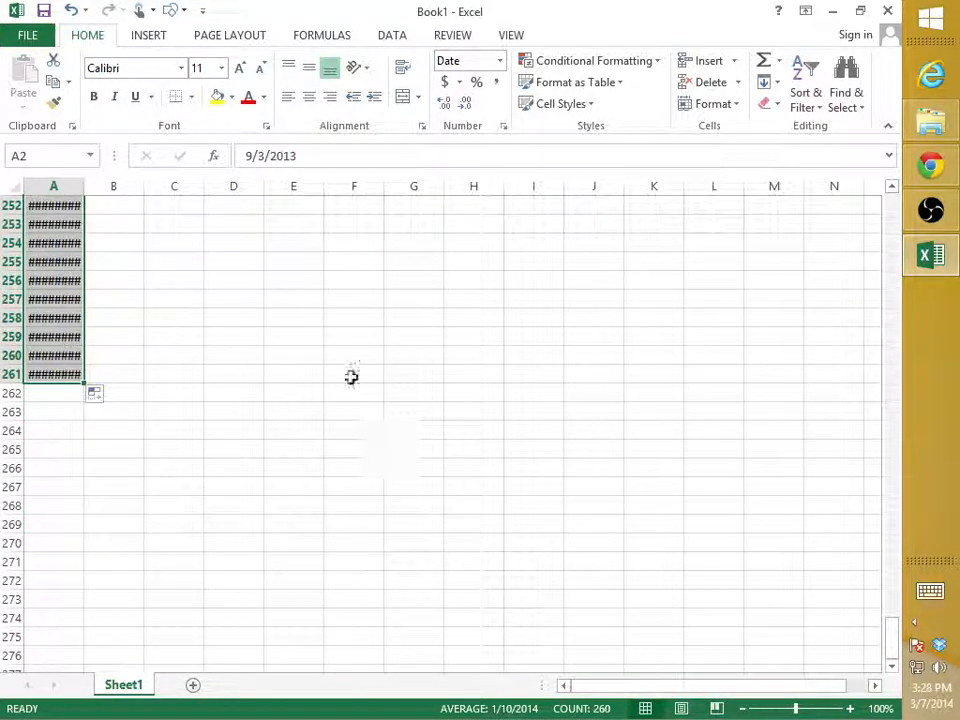
pyautogui.doubleClick(85, 187)
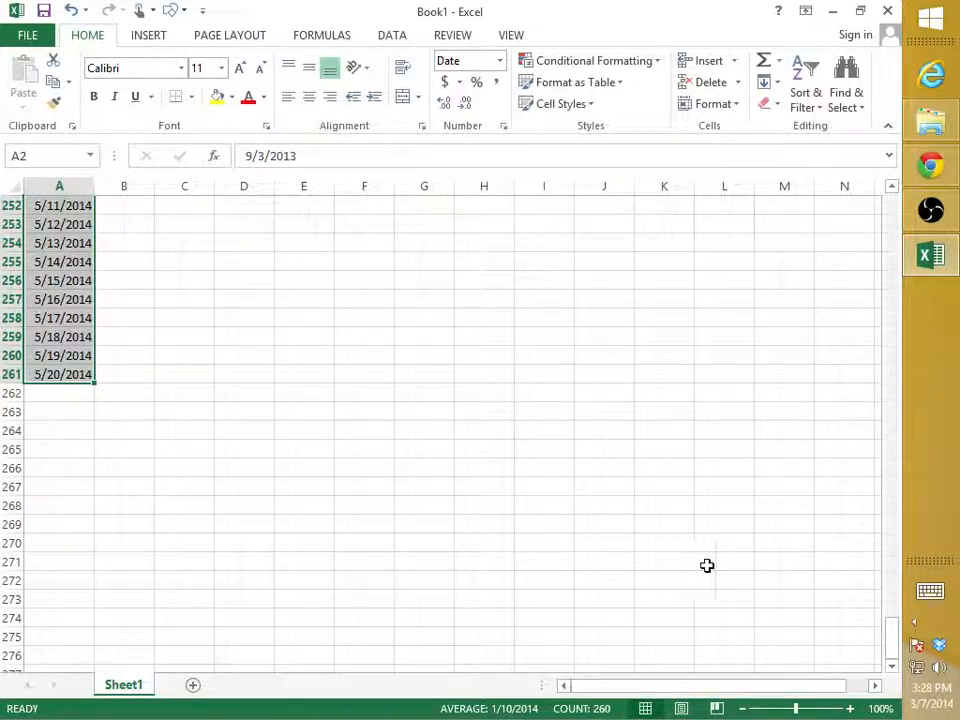
pyautogui.moveTo(891, 630); pyautogui.dragTo(884, 172)
pyautogui.click(223, 390)
# - Apply the custom number format "ddd, mmm d" to the date in A2
pyautogui.click(62, 228)
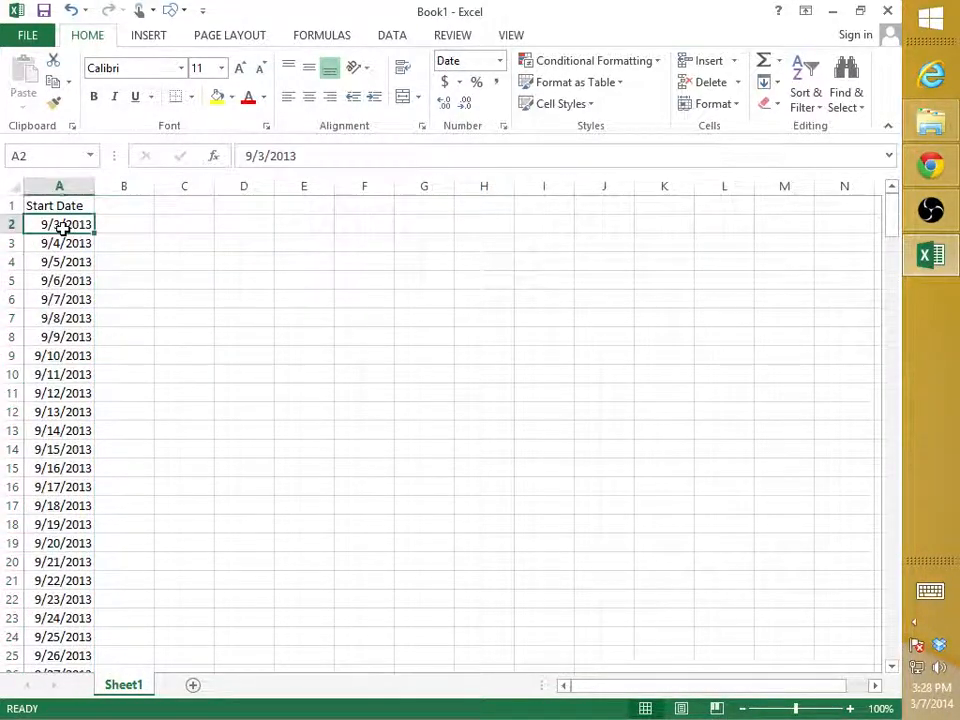
pyautogui.hotkey('ctrl', '1')
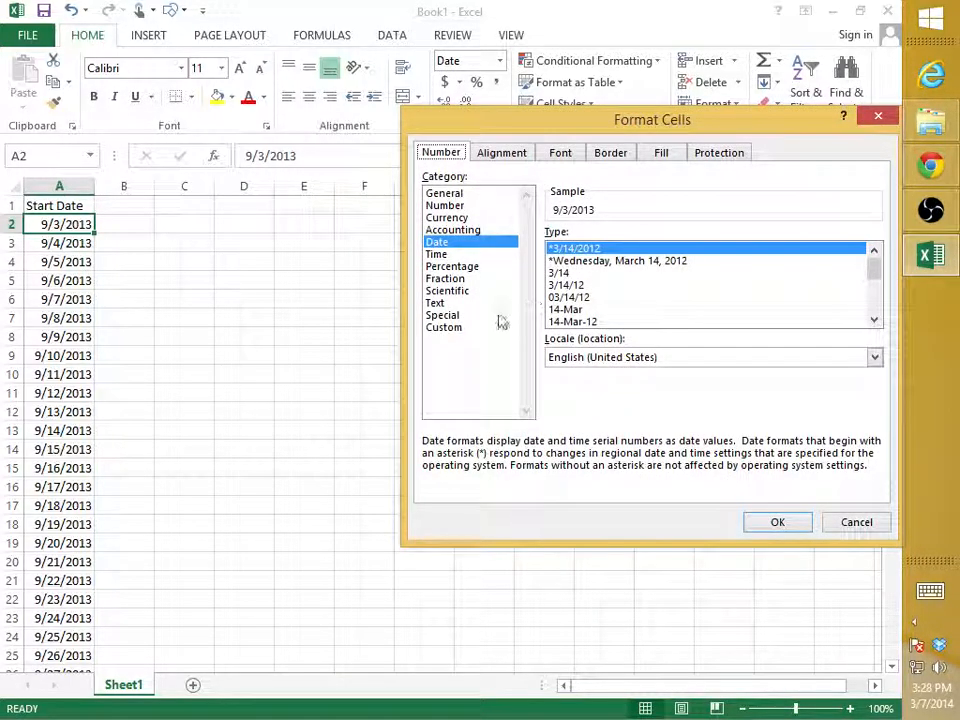
pyautogui.click(456, 332)
pyautogui.doubleClick(606, 250)
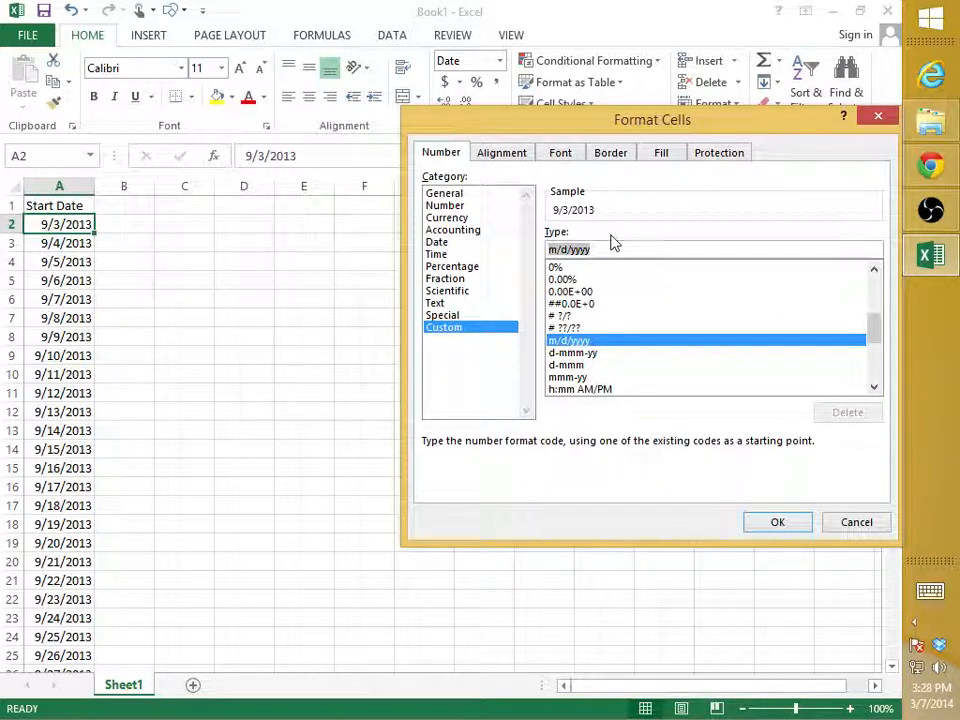
pyautogui.write('ddd')
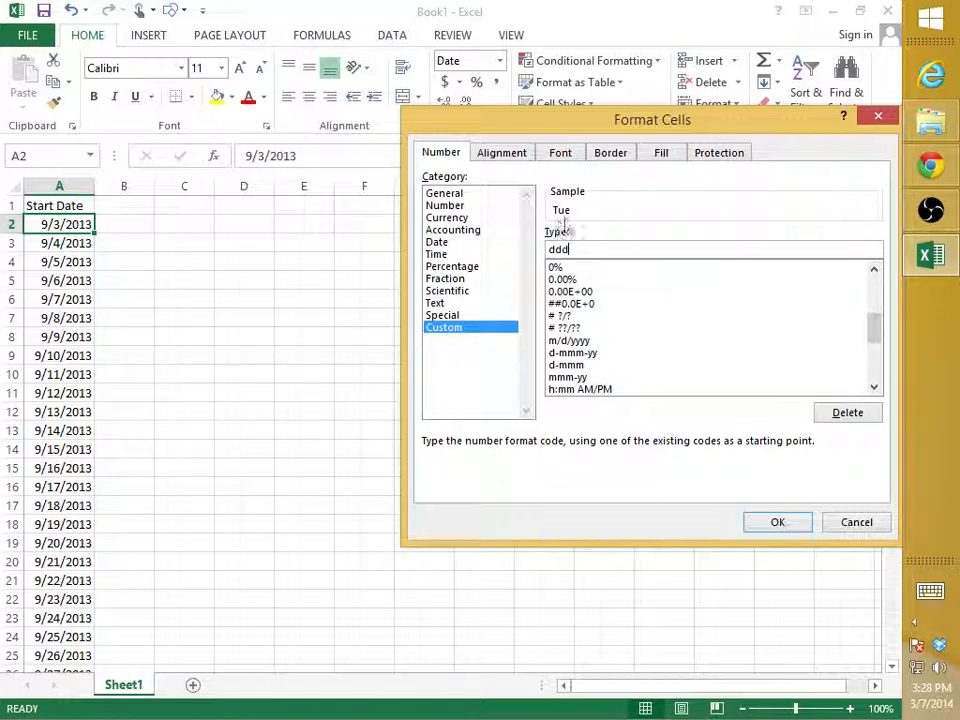
pyautogui.write(', mmm')
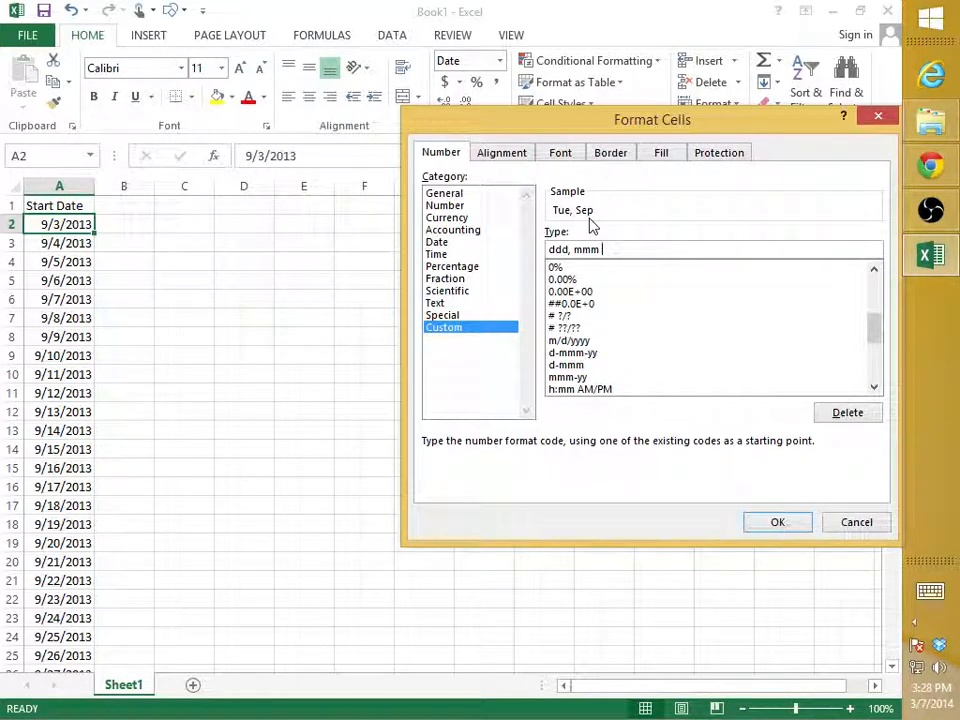
pyautogui.write(' d')
pyautogui.click(778, 522)
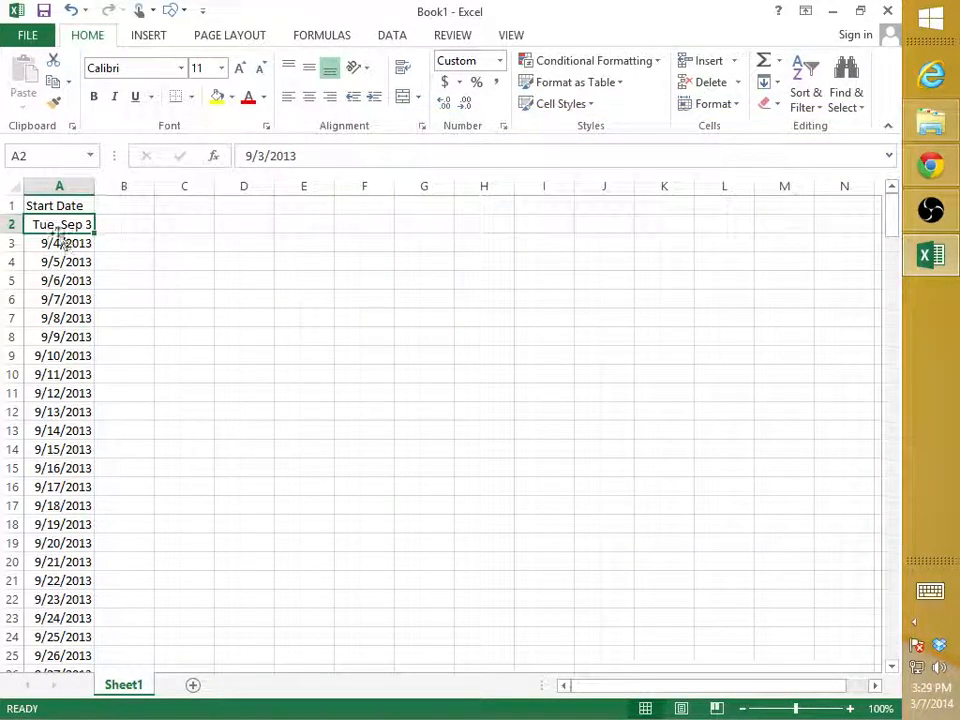
# - Copy A2's formatting to all of column A and fit the column width to the reformatted dates
pyautogui.moveTo(76, 224)
pyautogui.mouseDown()
pyautogui.moveTo(77, 238)
pyautogui.moveTo(77, 229)
pyautogui.mouseUp()
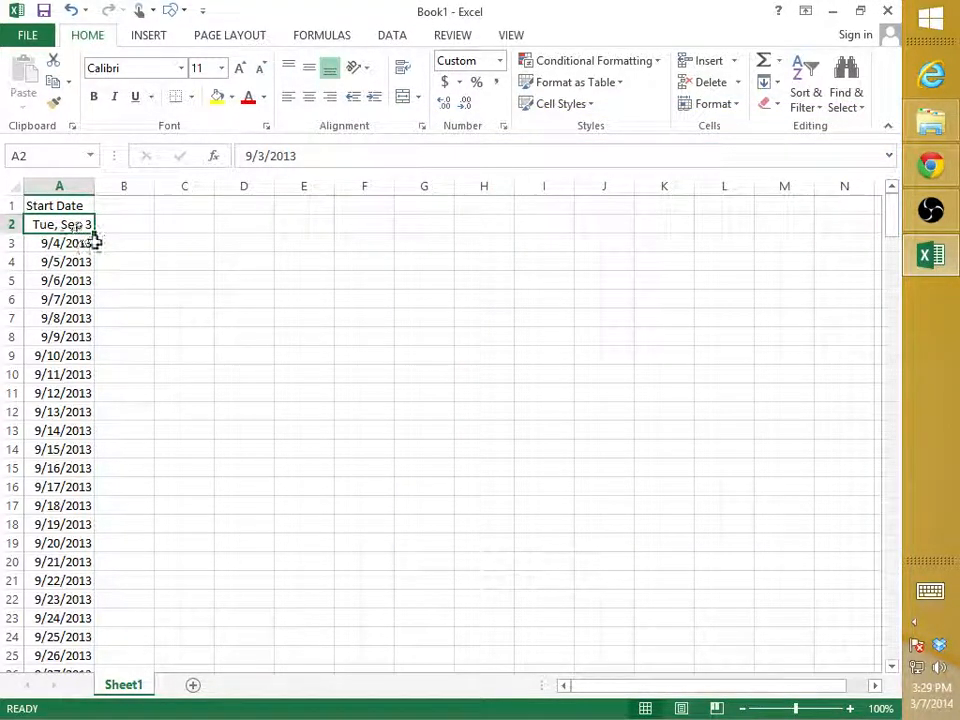
pyautogui.click(54, 103)
pyautogui.click(62, 187)
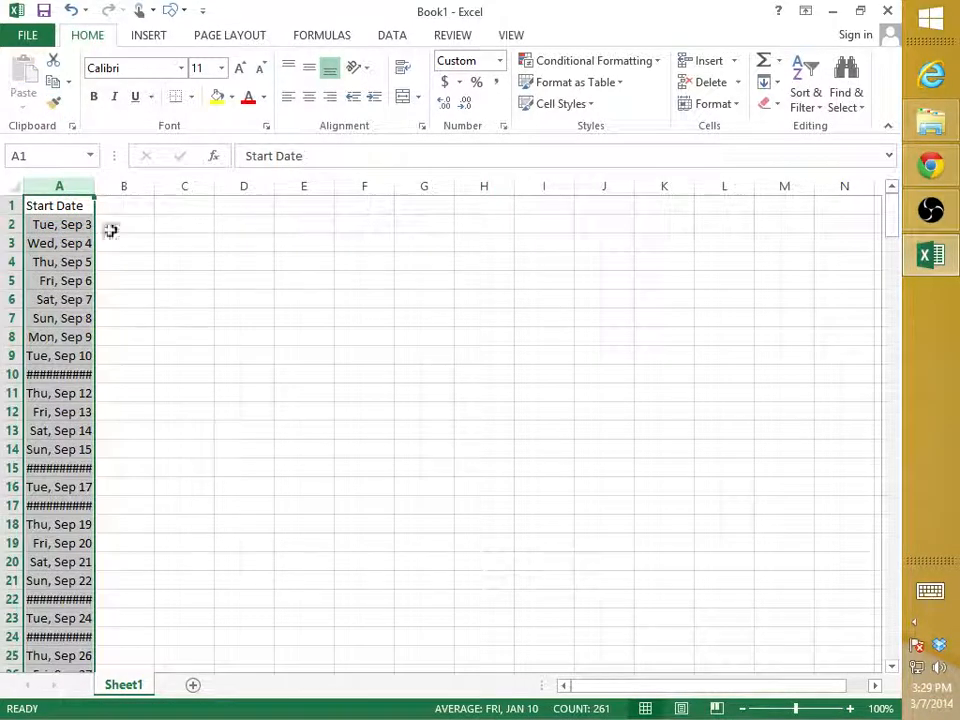
pyautogui.doubleClick(97, 186)
pyautogui.click(320, 374)
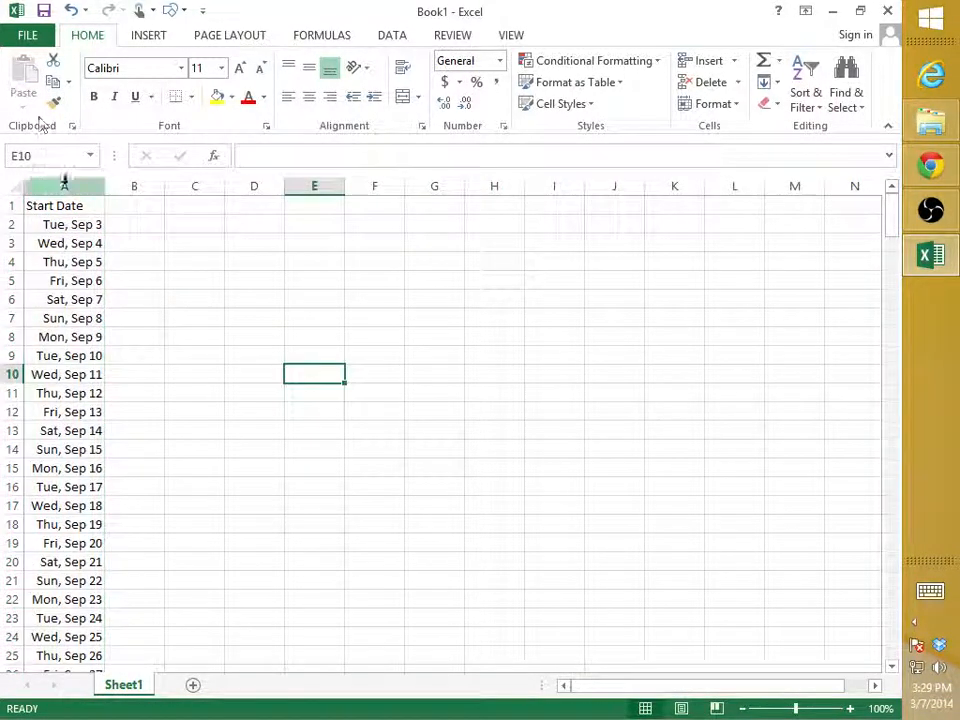
# - Insert a blank column before the Start Date column
pyautogui.click(62, 186)
pyautogui.rightClick(58, 187)
pyautogui.press('Escape')
pyautogui.hotkey('ctrl', 'shift', '+')
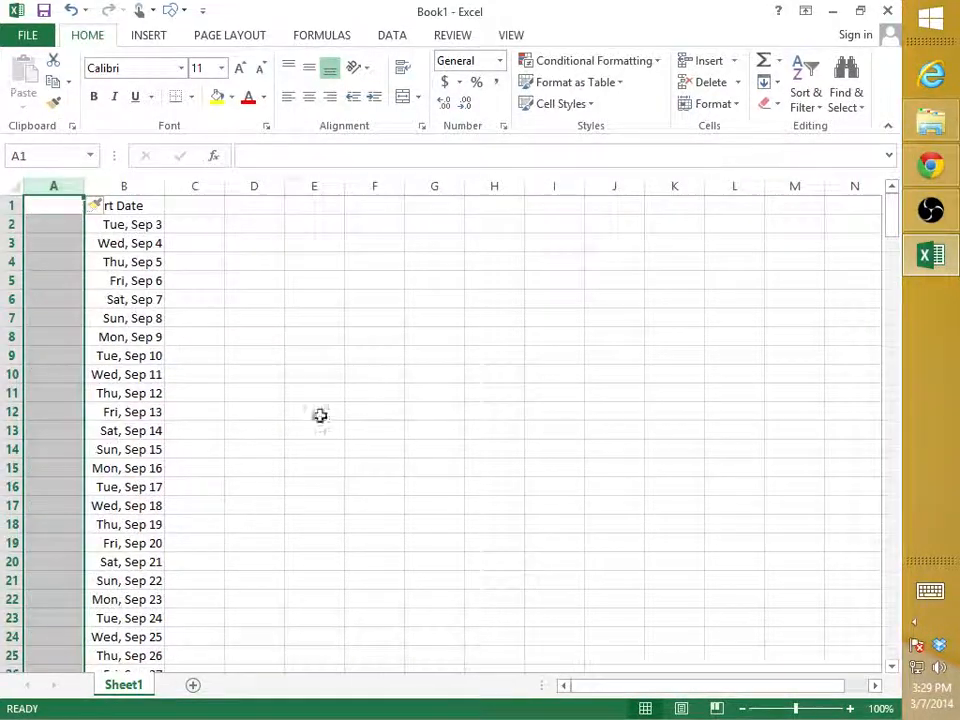
pyautogui.click(319, 414)
pyautogui.click(69, 222)
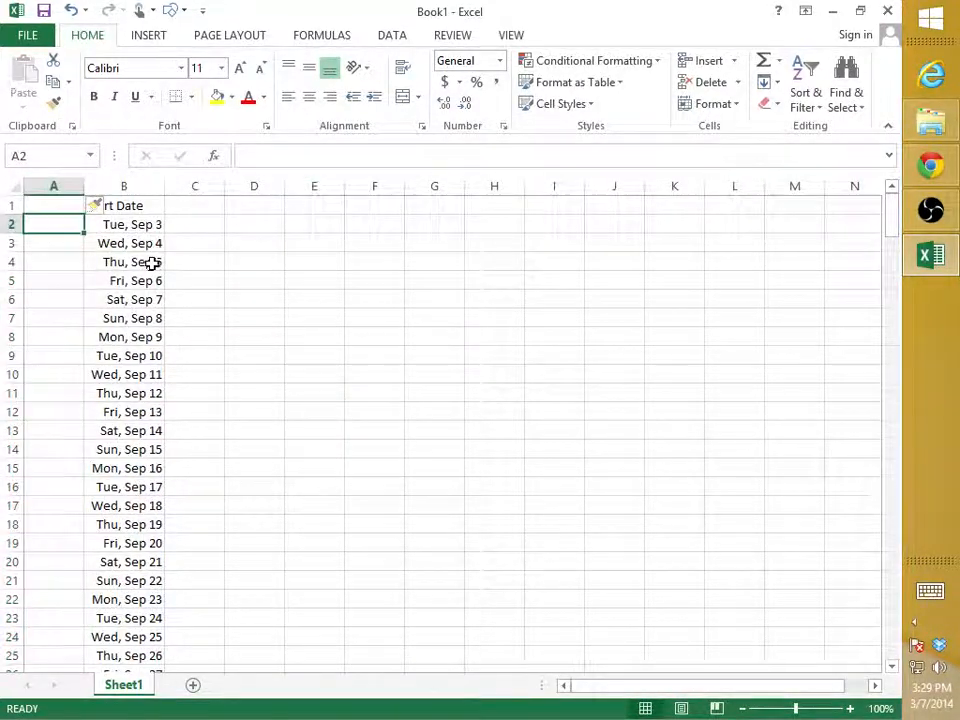
# - Sort the Start Date column from oldest to newest
pyautogui.click(130, 188)
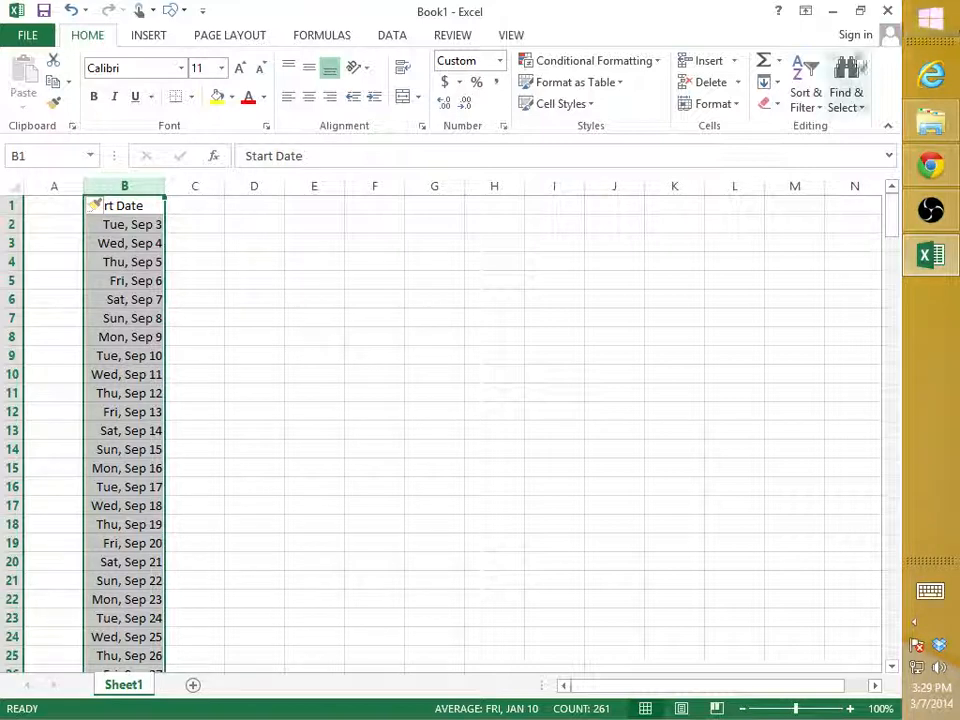
pyautogui.click(818, 105)
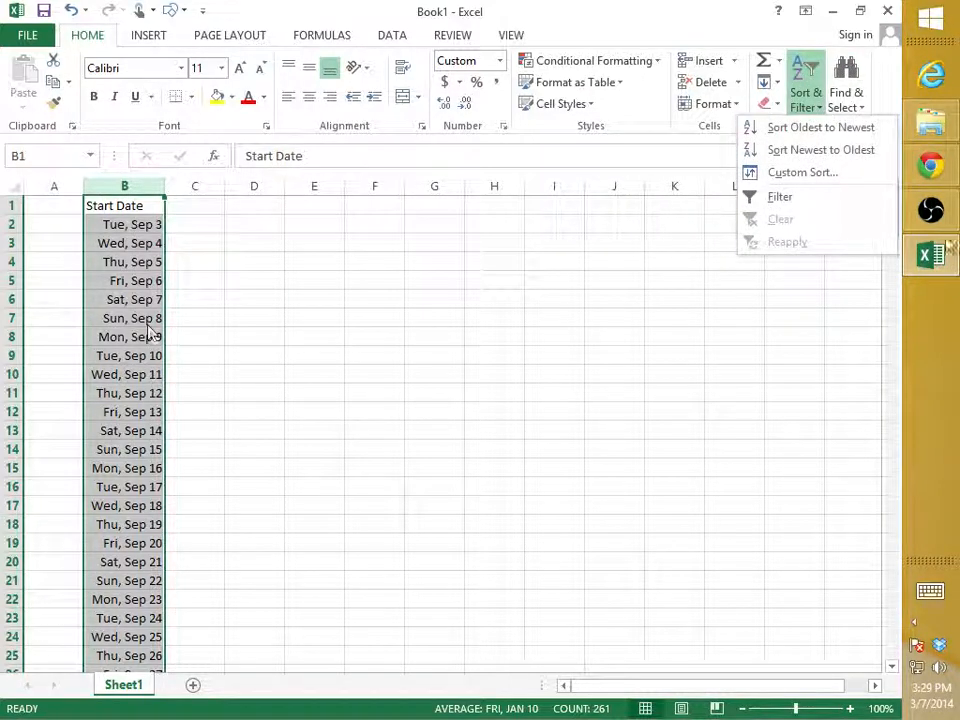
pyautogui.click(822, 128)
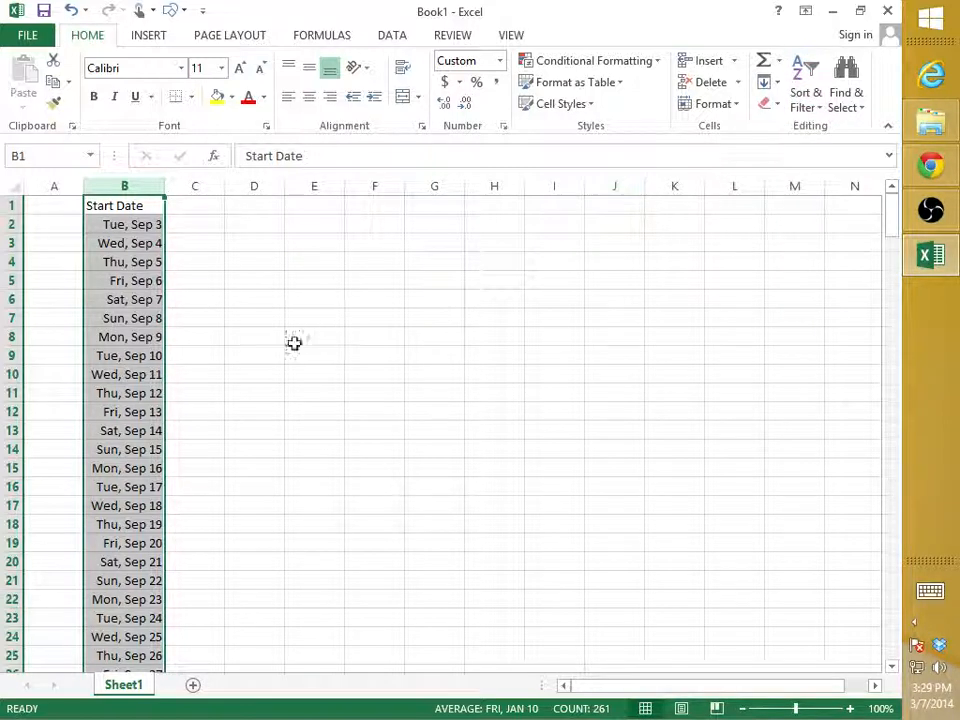
pyautogui.click(274, 376)
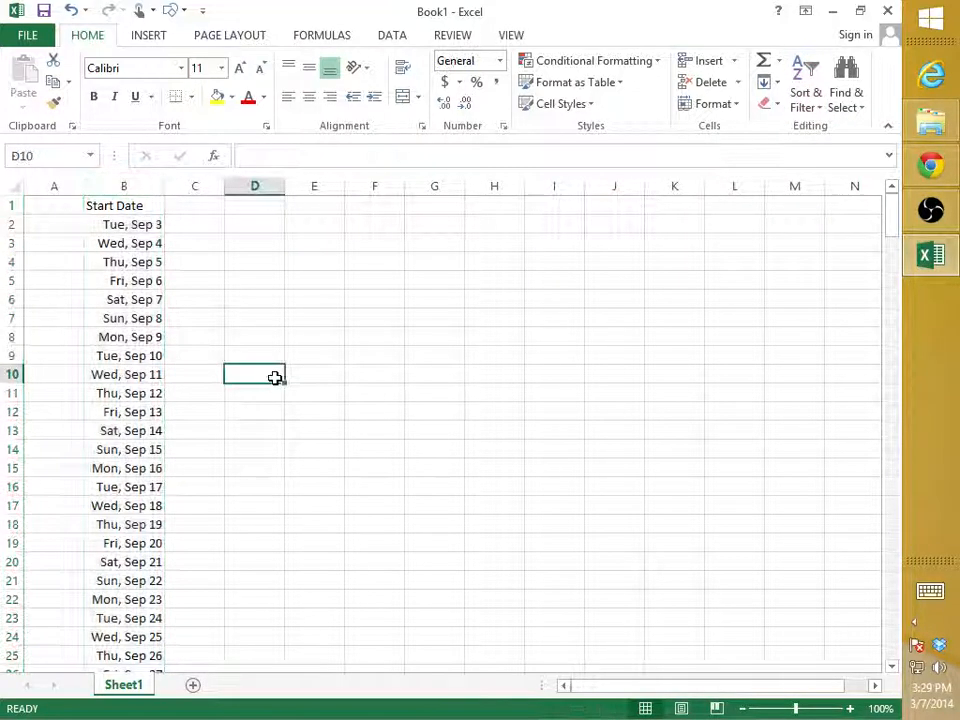
# - Enter the header DOW in A1 and the formula =WEEKDAY(B2,2) in A2
pyautogui.click(66, 223)
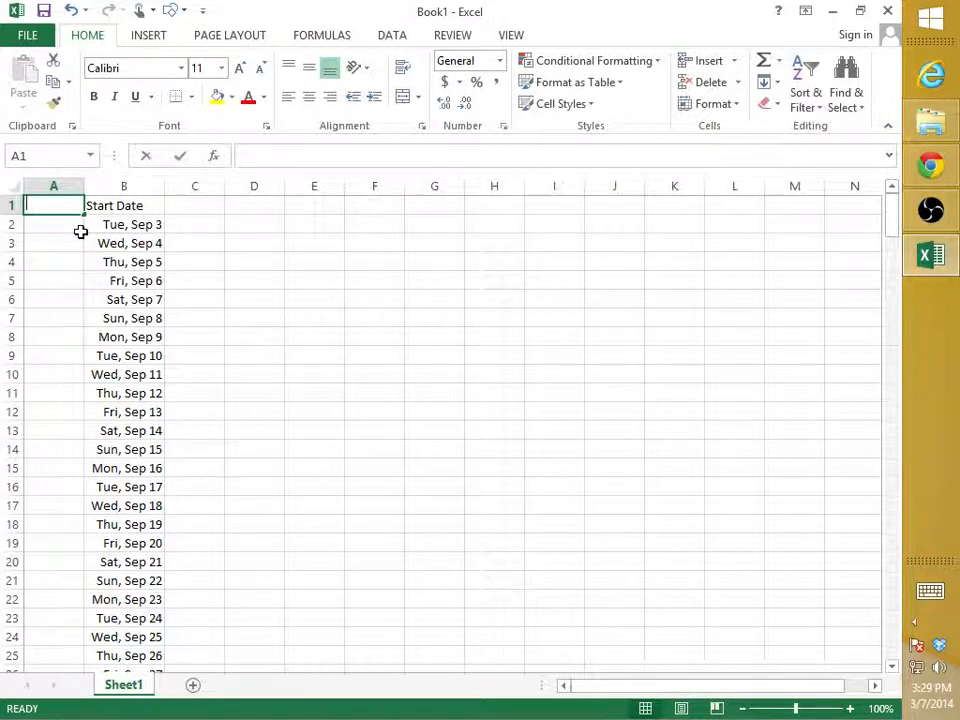
pyautogui.write('DOW')
pyautogui.press('Return')
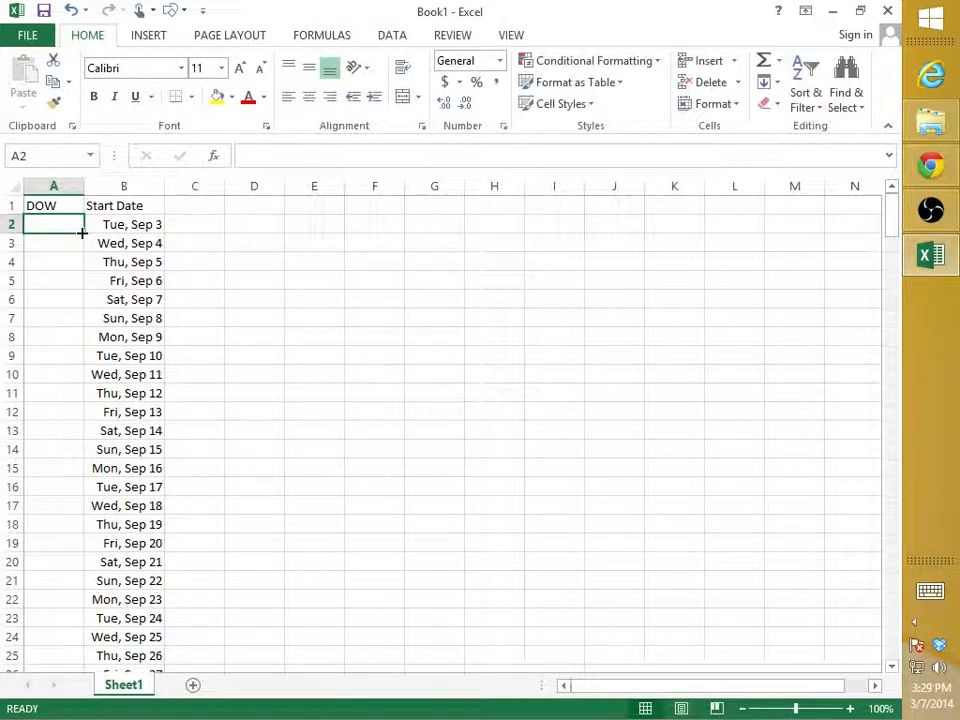
pyautogui.write('=weekda')
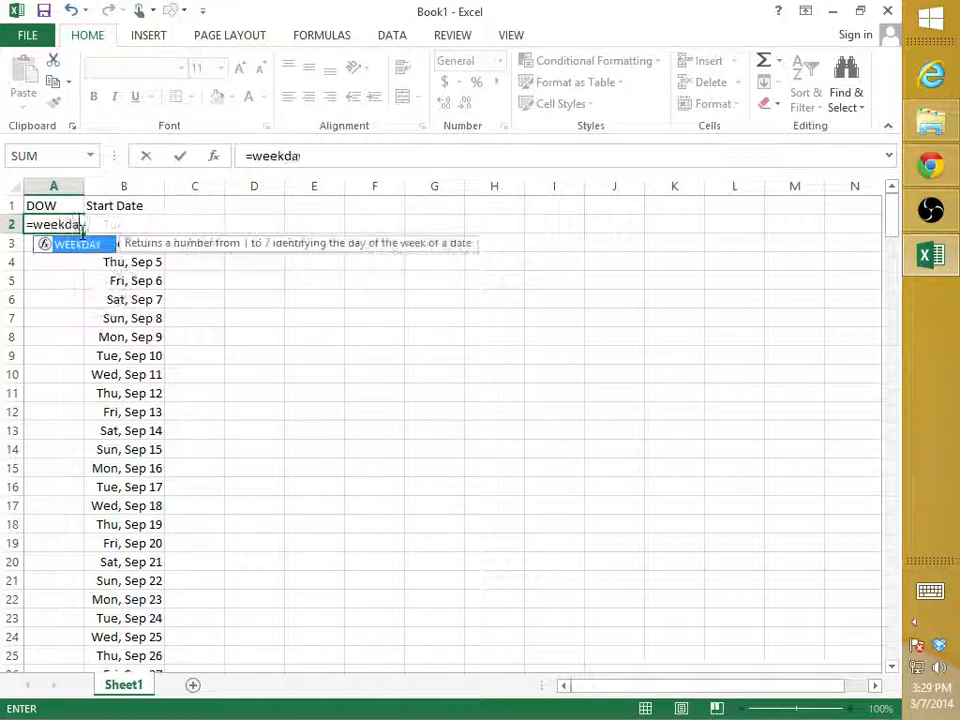
pyautogui.write('y(')
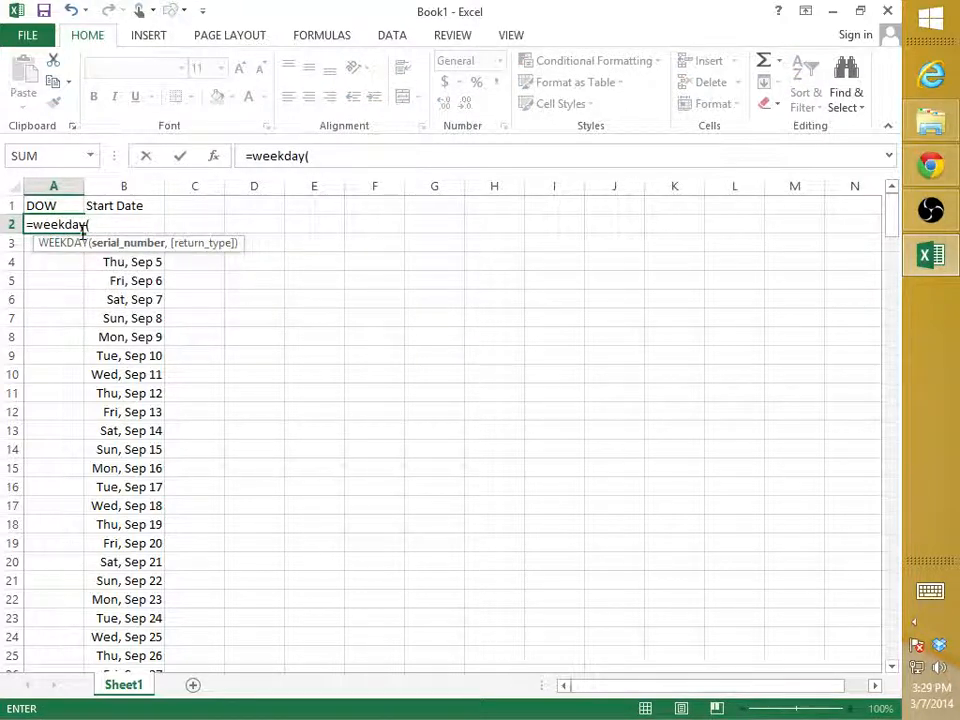
pyautogui.write('b')
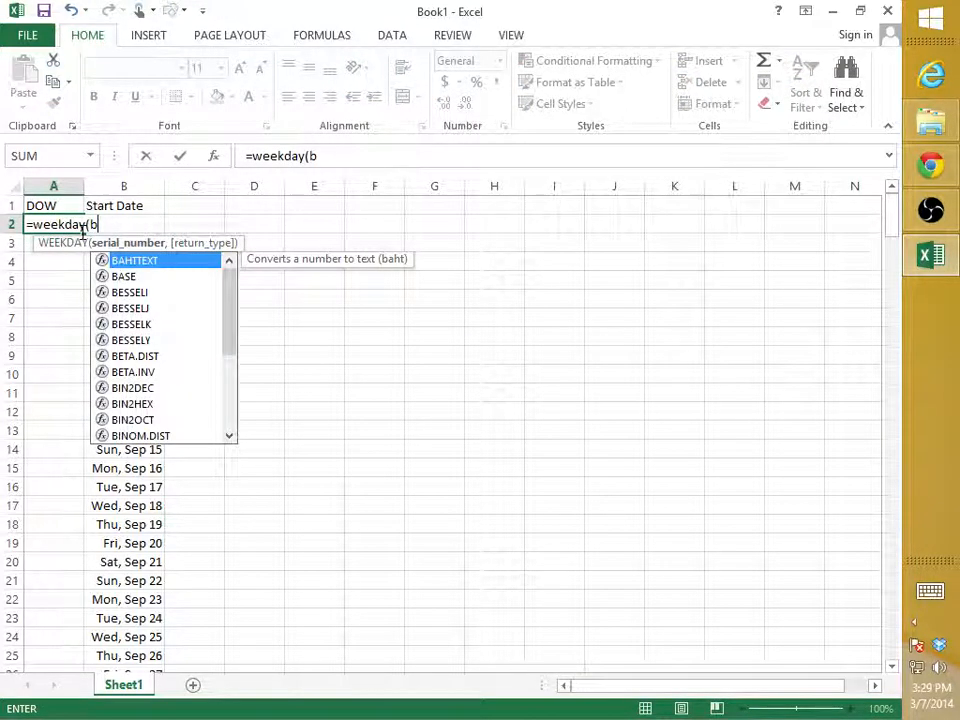
pyautogui.write('2,')
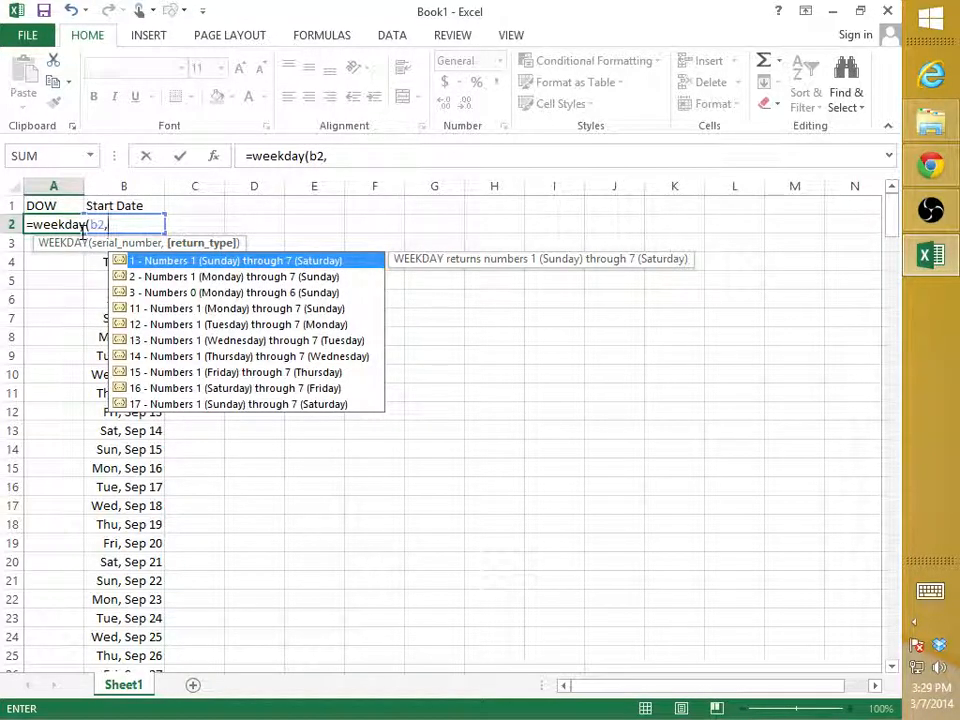
pyautogui.write('2)')
pyautogui.press('Return')
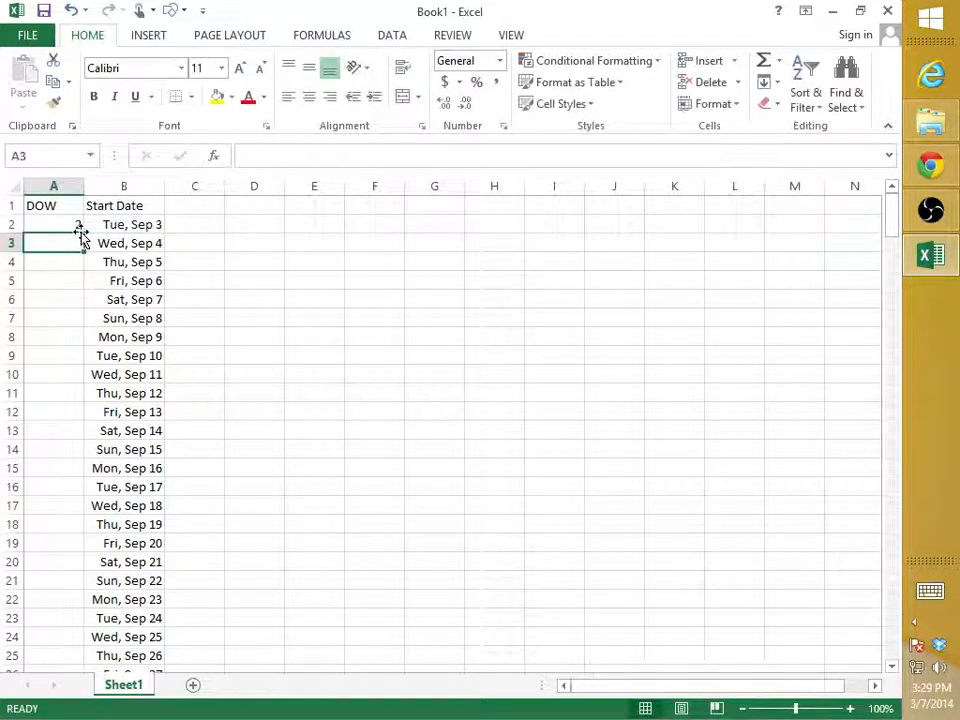
# - Copy the WEEKDAY formula from A2 down column A for every listed date
pyautogui.click(67, 229)
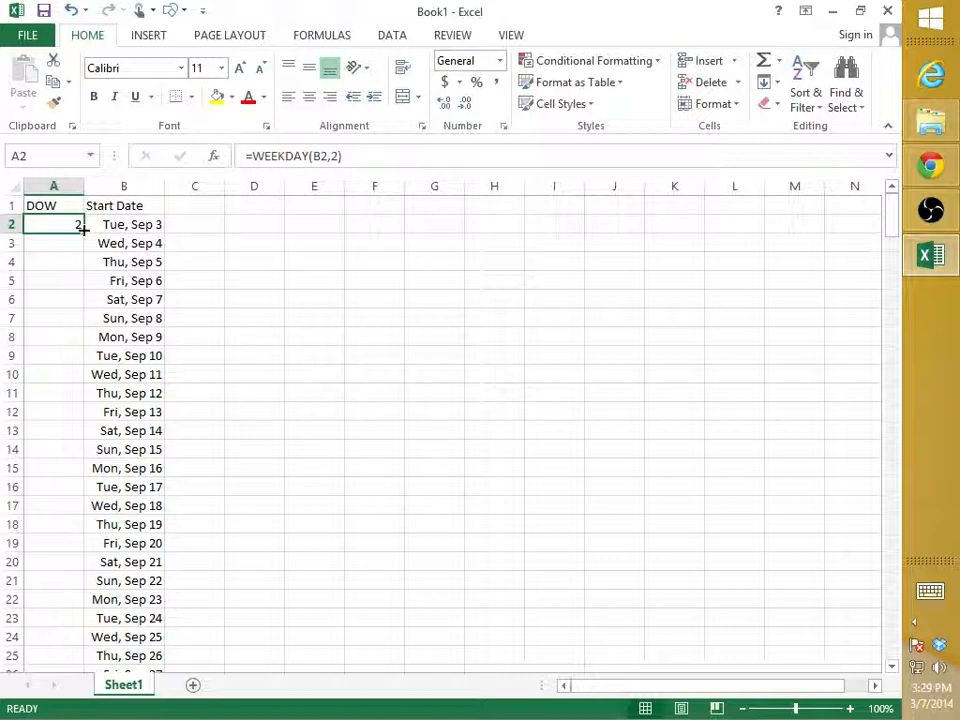
pyautogui.doubleClick(84, 230)
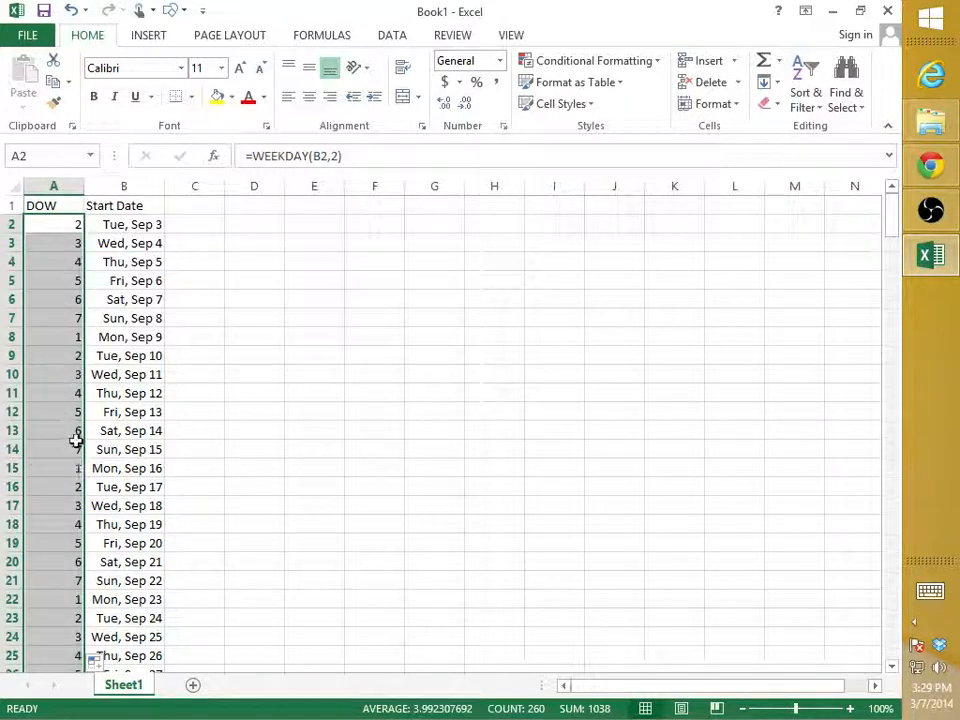
pyautogui.moveTo(64, 450); pyautogui.dragTo(132, 431)
pyautogui.click(254, 411)
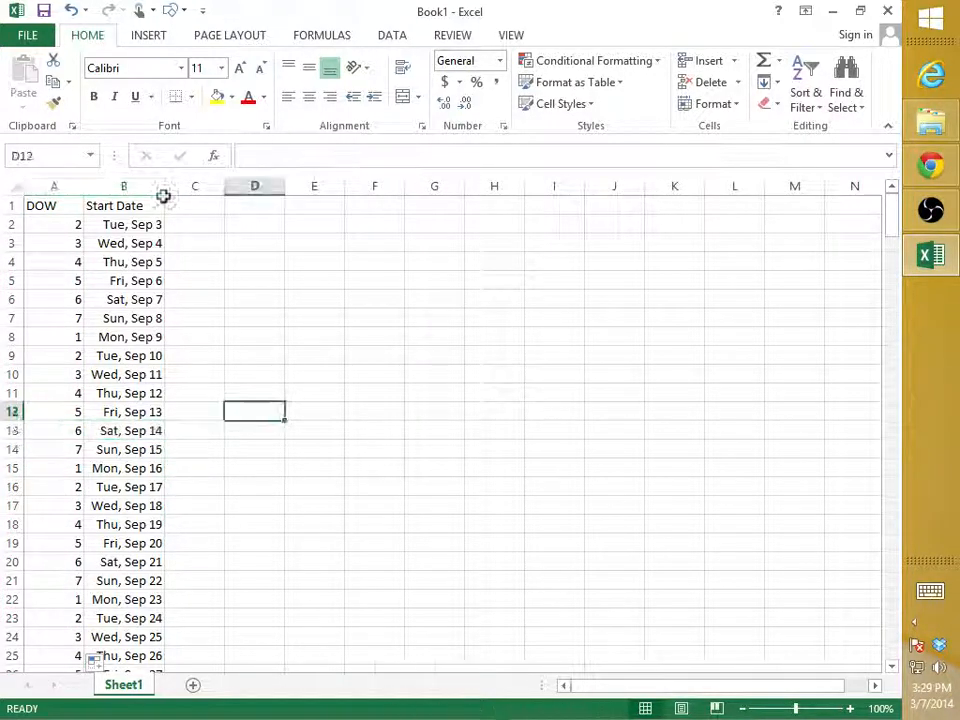
# - Sort the DOW and Start Date columns together by DOW from largest to smallest
pyautogui.moveTo(54, 185); pyautogui.dragTo(124, 187)
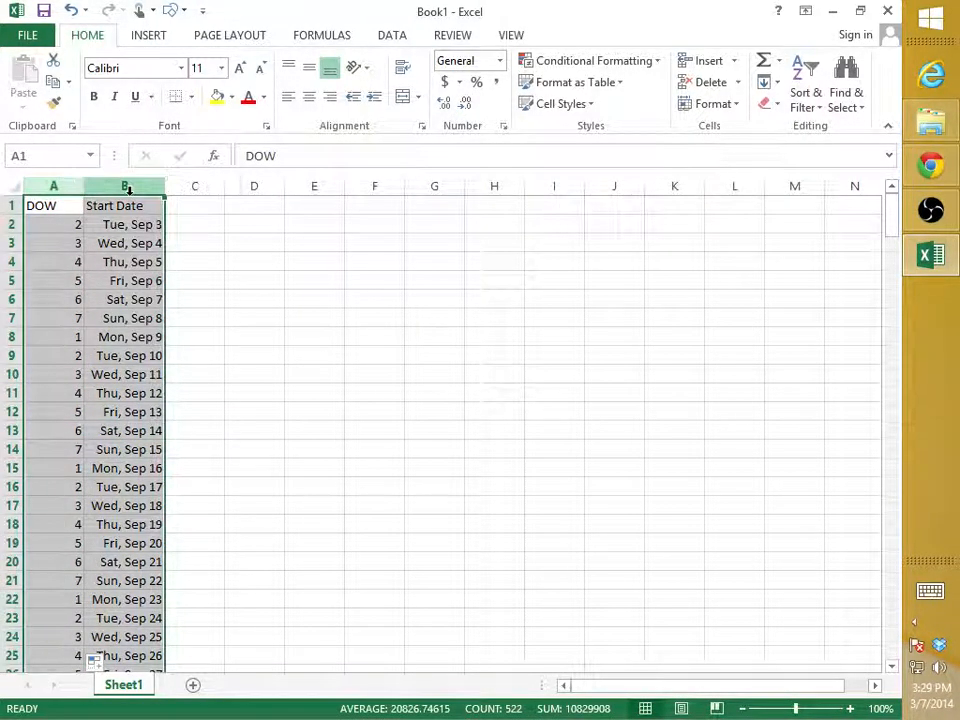
pyautogui.click(805, 97)
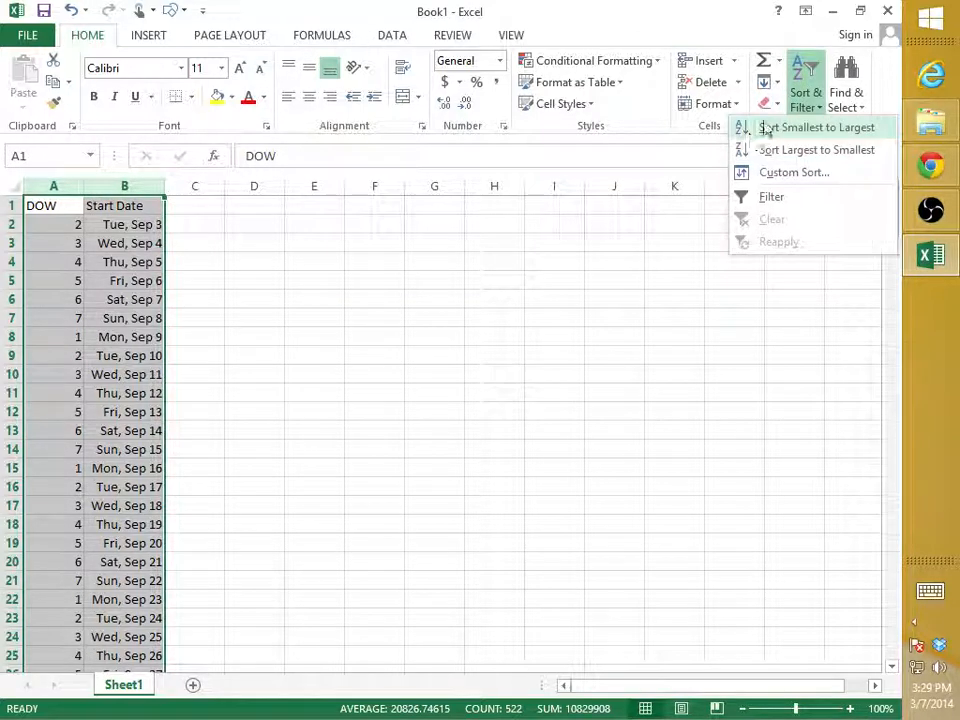
pyautogui.click(768, 129)
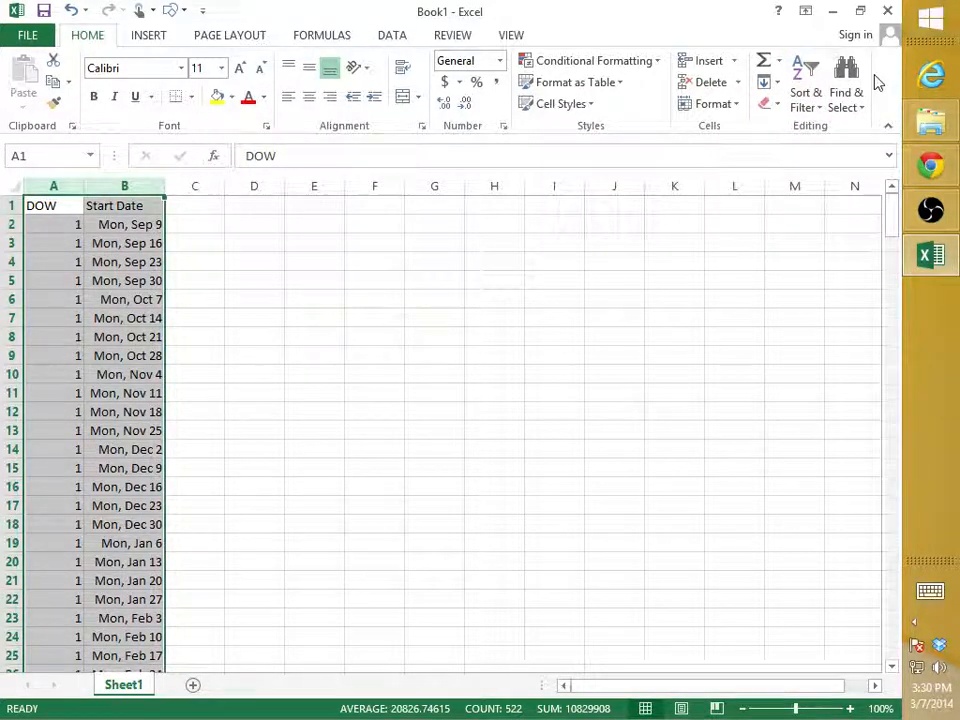
pyautogui.click(805, 90)
pyautogui.click(797, 150)
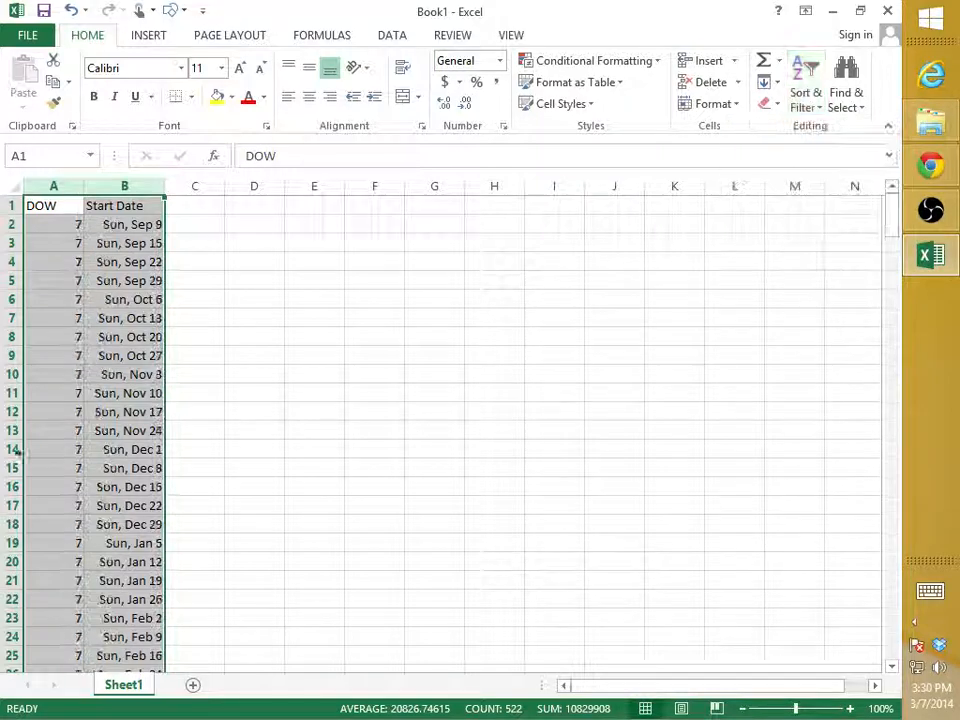
# - Delete rows 2 through 75, which hold the Sunday and Saturday dates
pyautogui.click(15, 224)
pyautogui.moveTo(15, 224); pyautogui.dragTo(12, 370)
pyautogui.rightClick(12, 370)
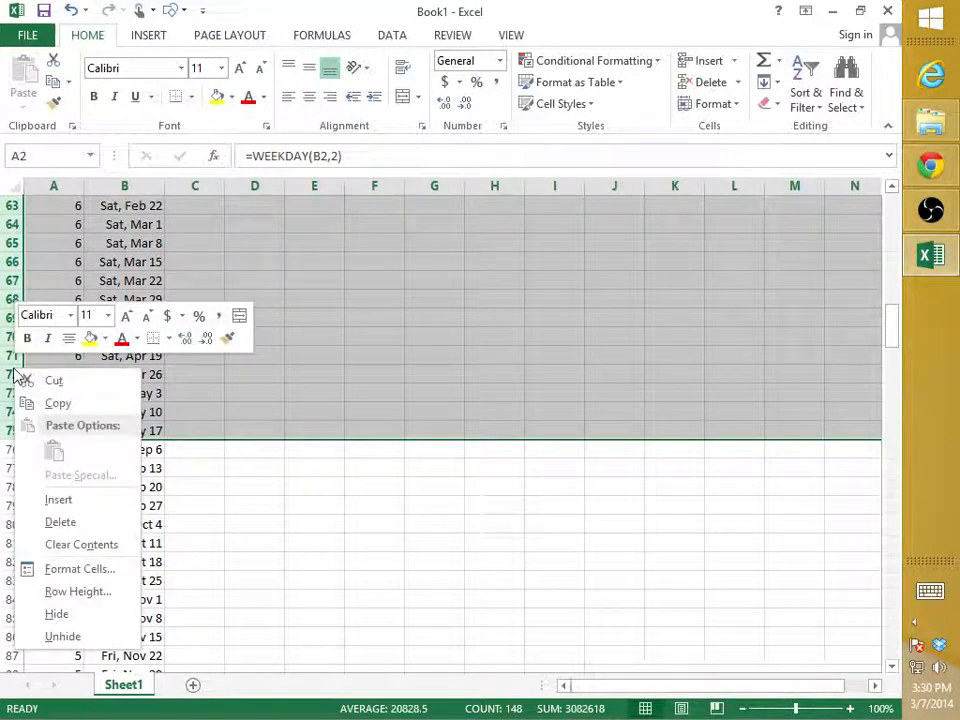
pyautogui.click(60, 521)
pyautogui.click(467, 395)
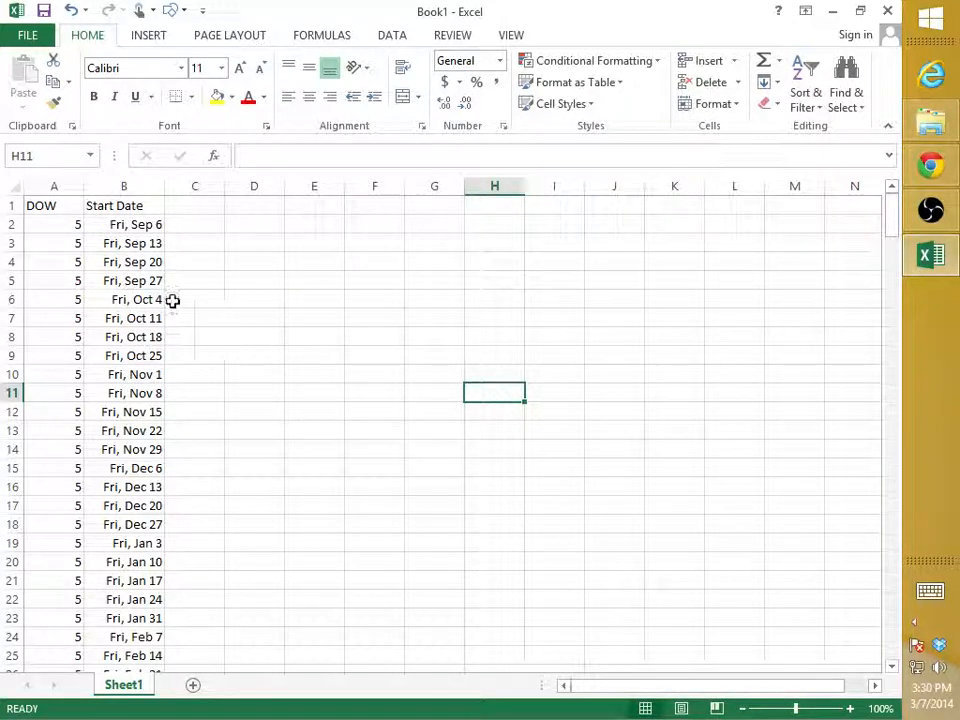
# - Delete the DOW column and sort the Start Date column from oldest to newest
pyautogui.rightClick(68, 184)
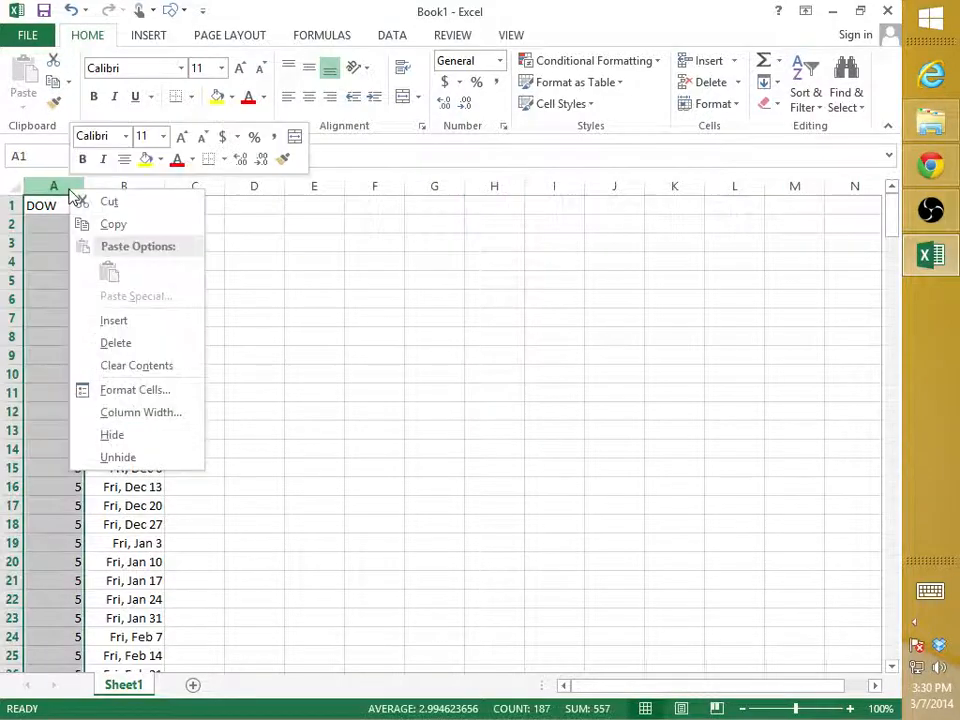
pyautogui.click(157, 341)
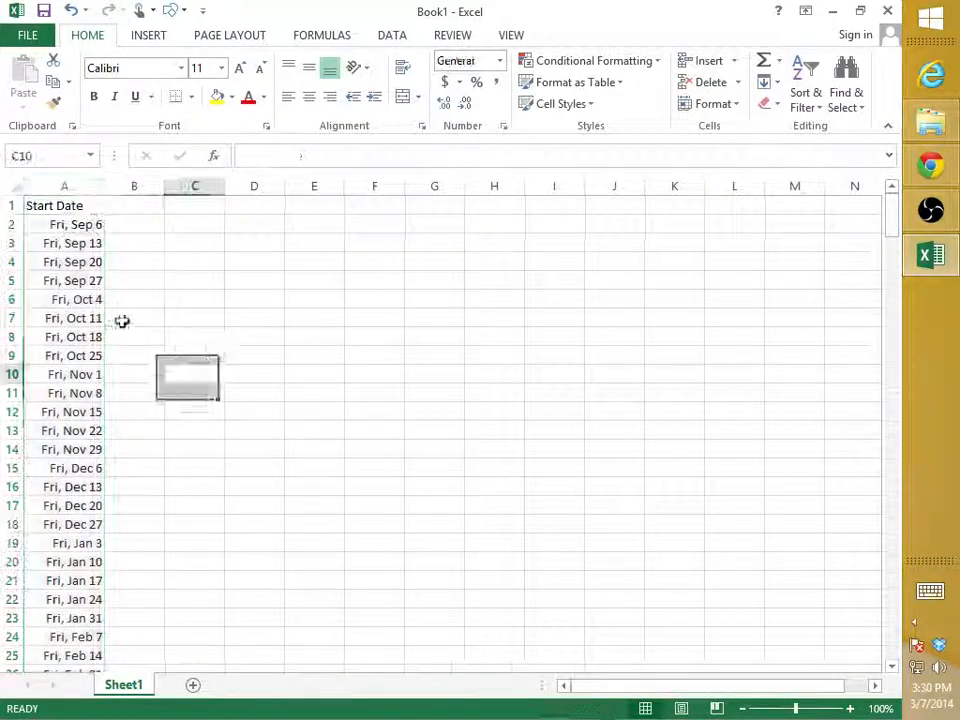
pyautogui.click(86, 186)
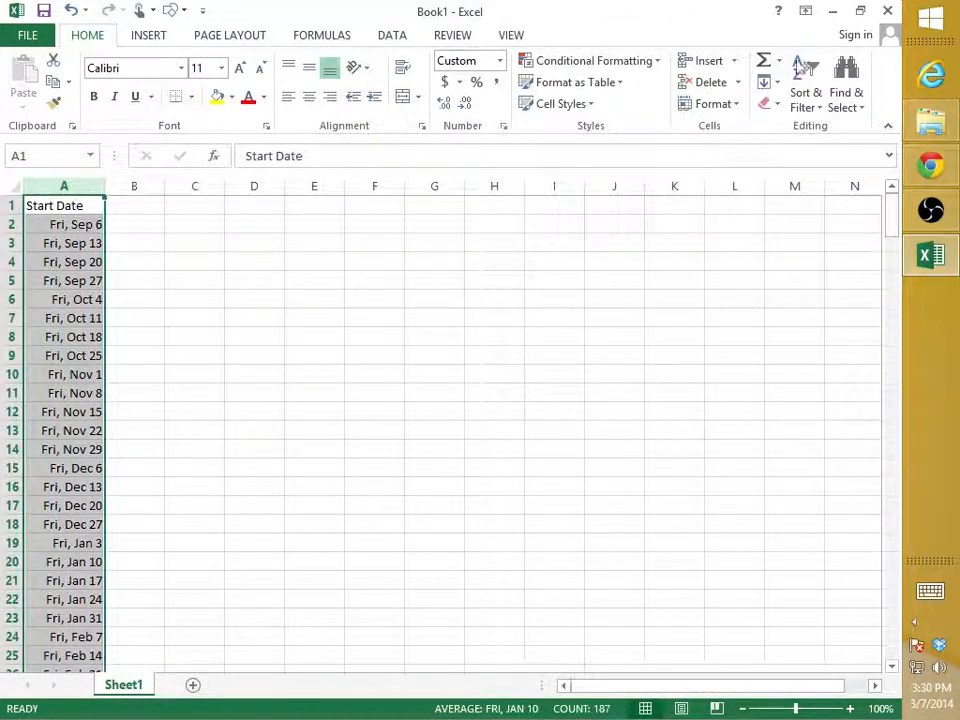
pyautogui.click(806, 92)
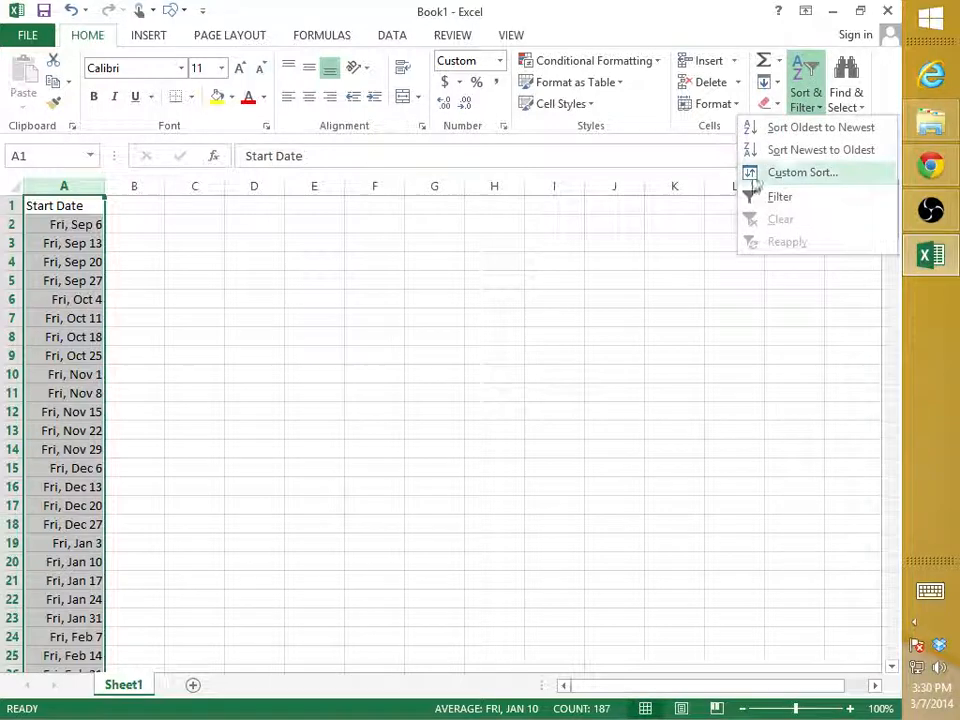
pyautogui.click(840, 129)
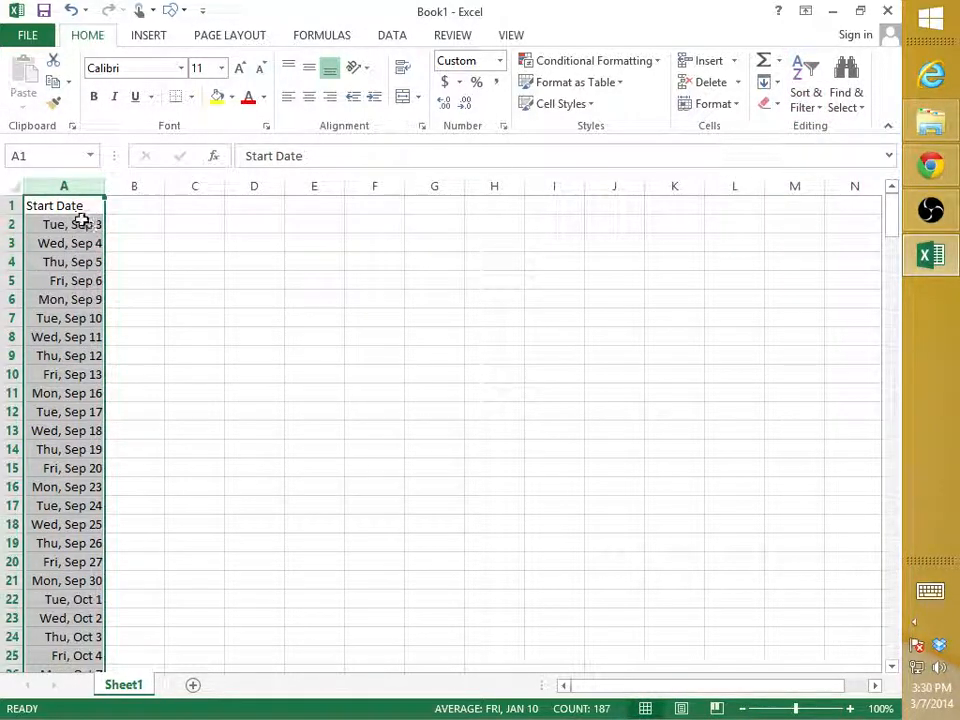
# - Insert a blank column before Start Date and enter the header Subject in A1
pyautogui.rightClick(72, 187)
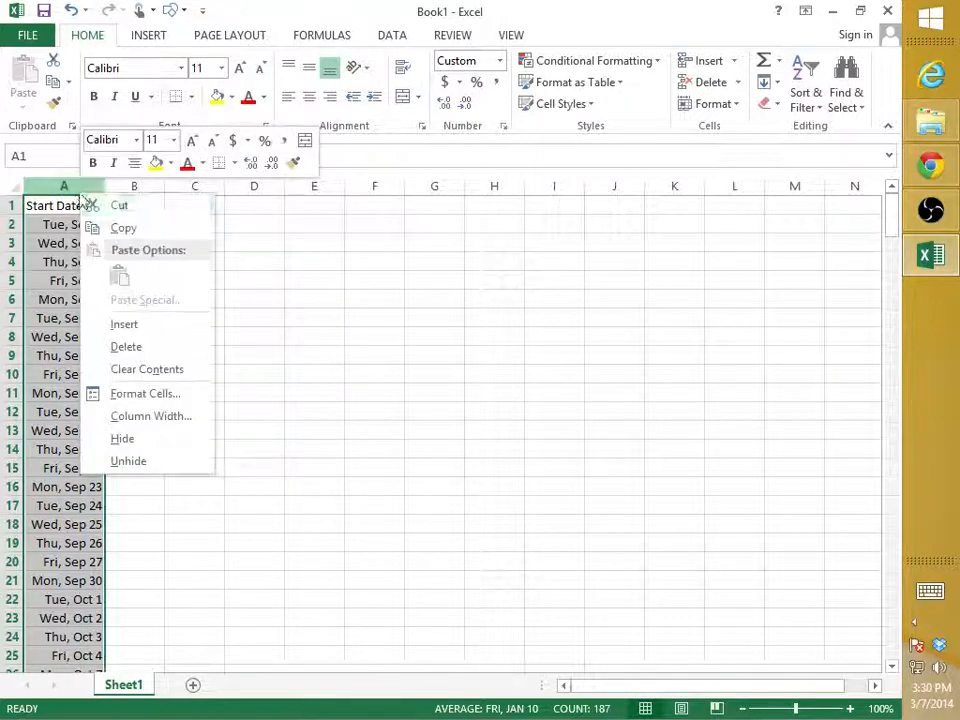
pyautogui.click(137, 326)
pyautogui.click(54, 204)
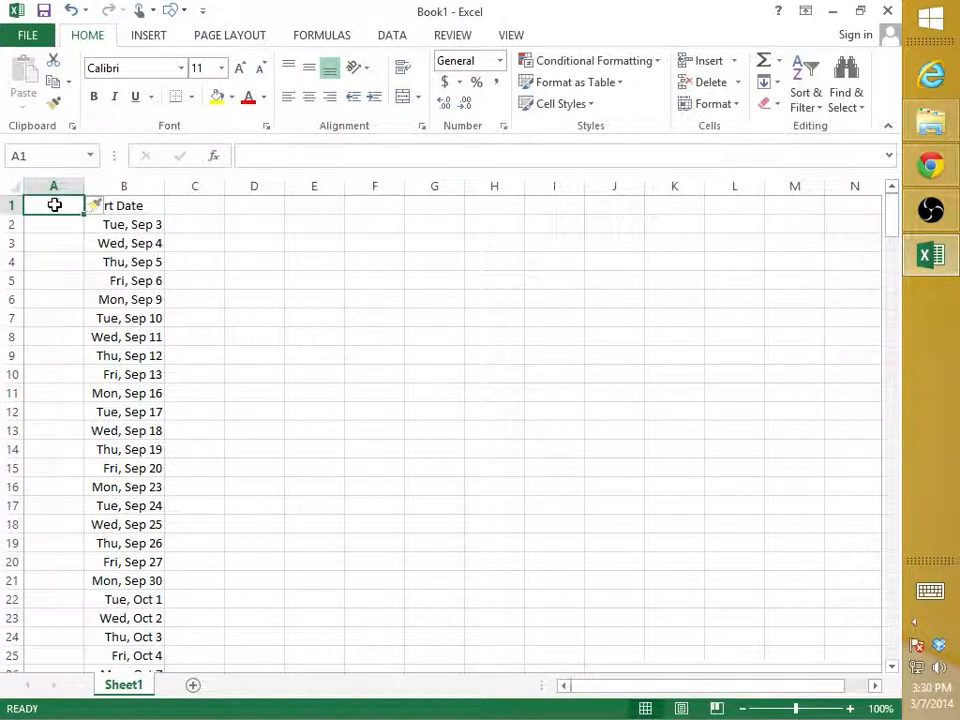
pyautogui.write('Subject')
pyautogui.press('Return')
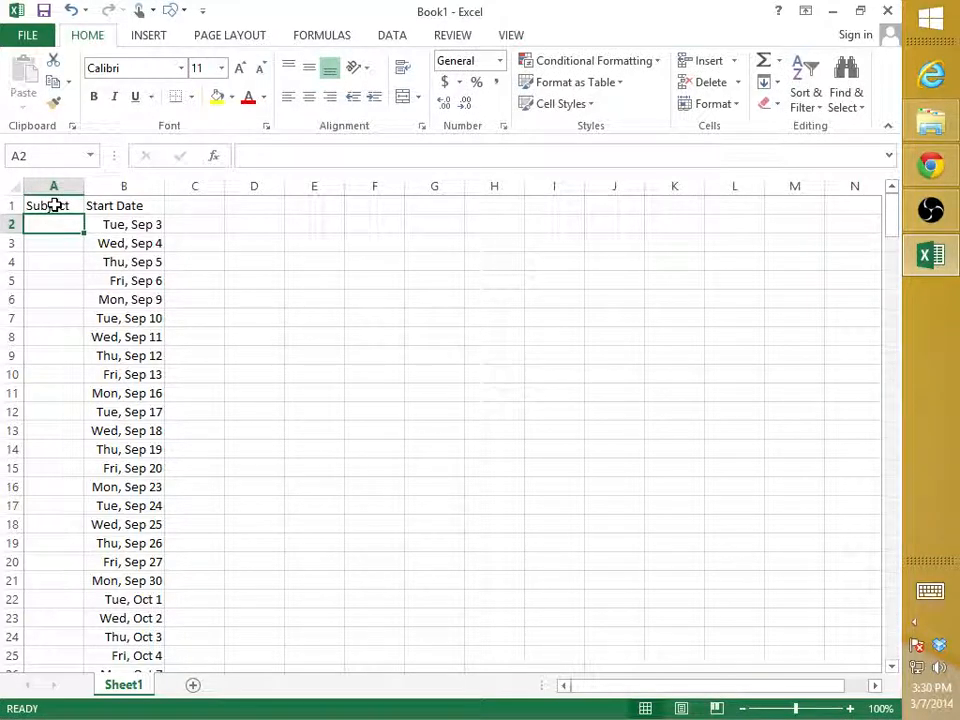
pyautogui.write('hairc')
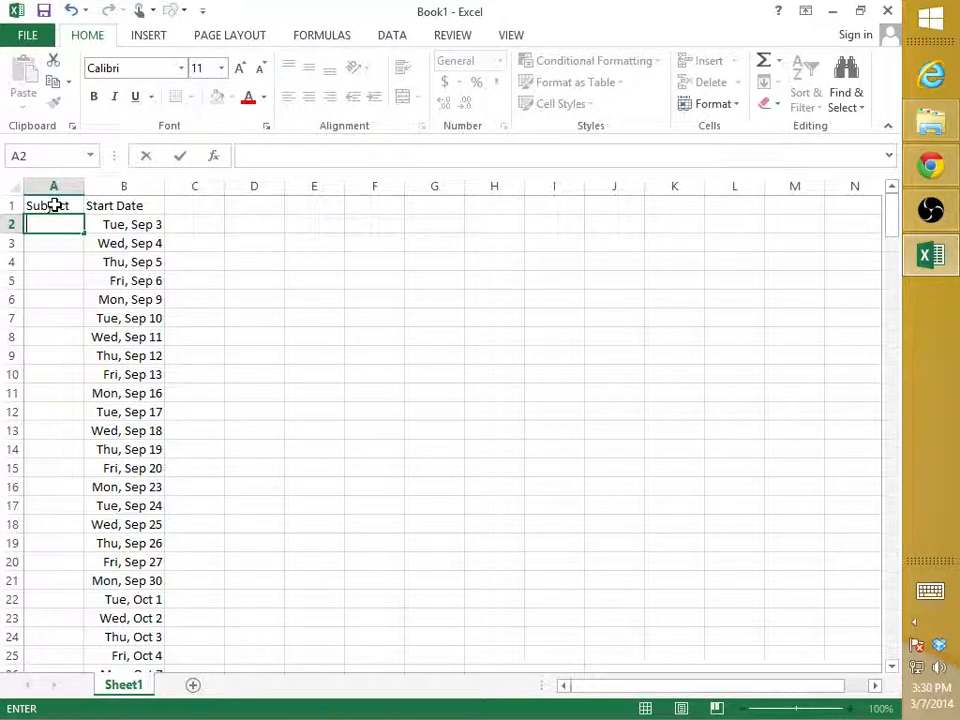
pyautogui.press('Return')
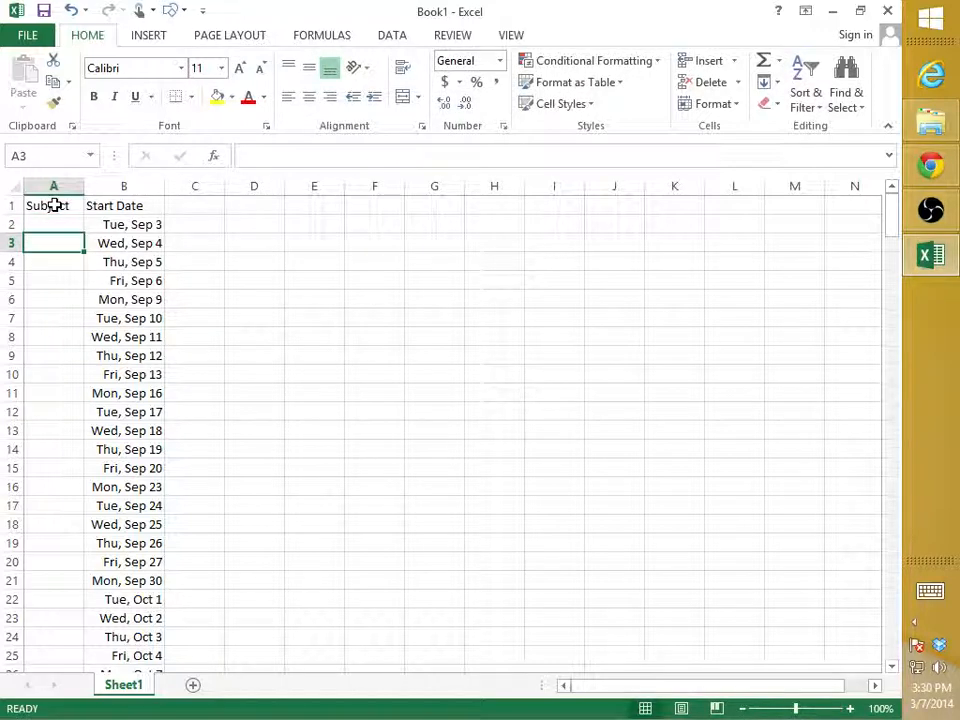
pyautogui.press('Up')
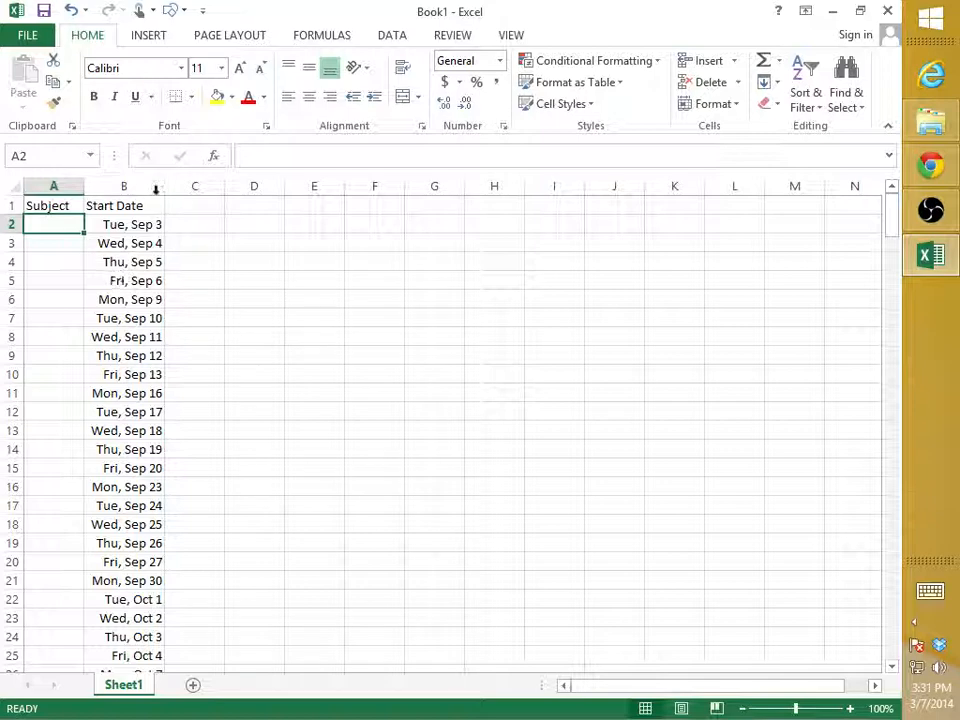
# - Enter SOL 6.1 in E2 and fill the series down to SOL 6.20 in E21
pyautogui.click(288, 221)
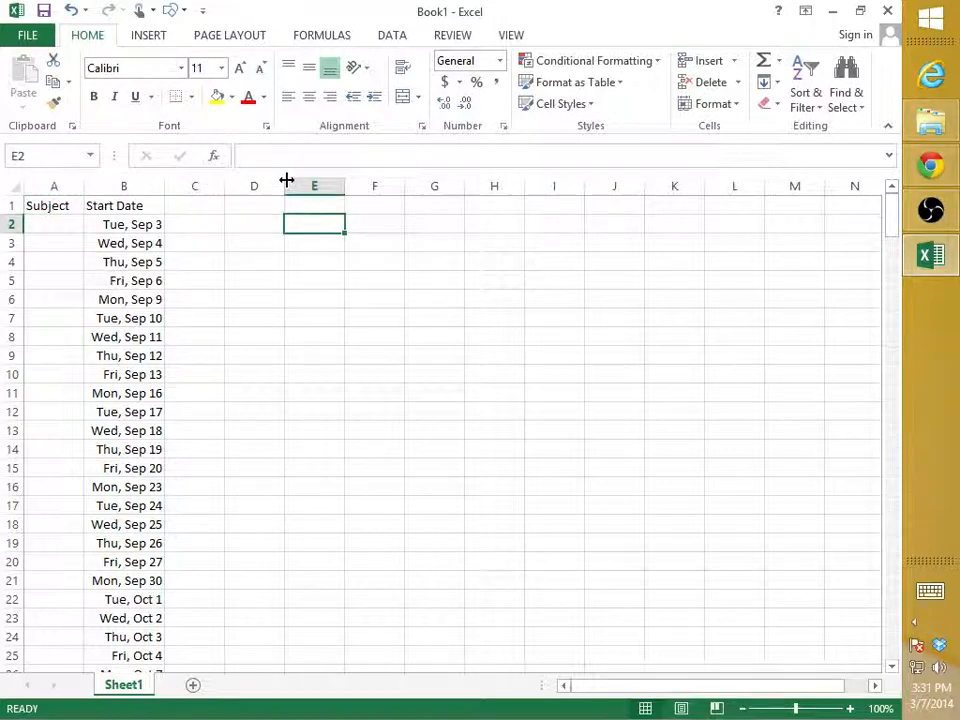
pyautogui.write('SOL 6.1')
pyautogui.press('Return')
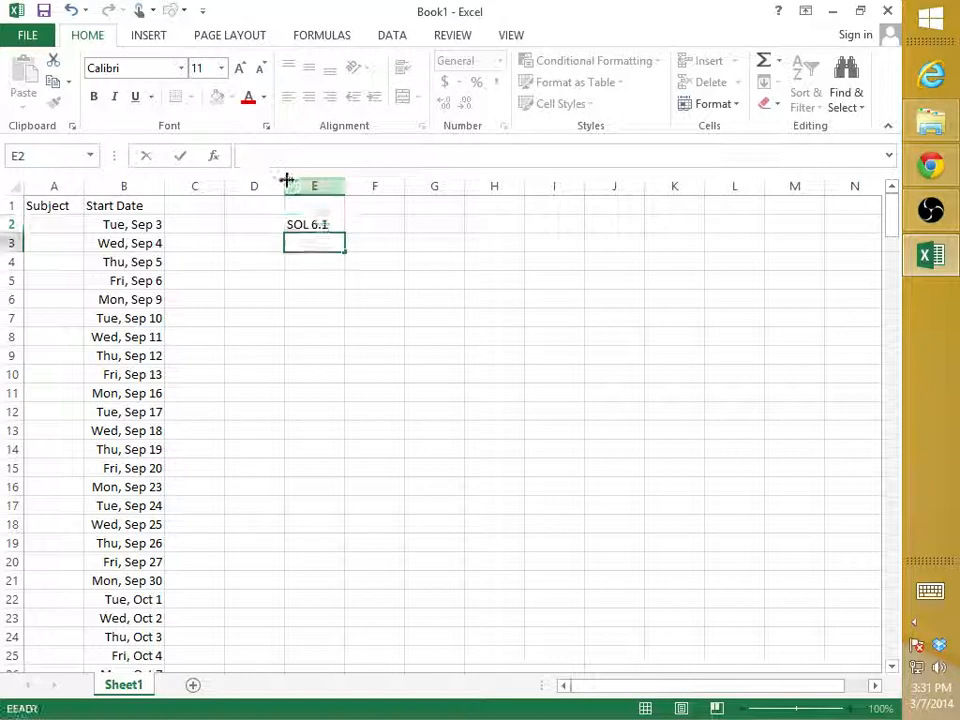
pyautogui.click(292, 223)
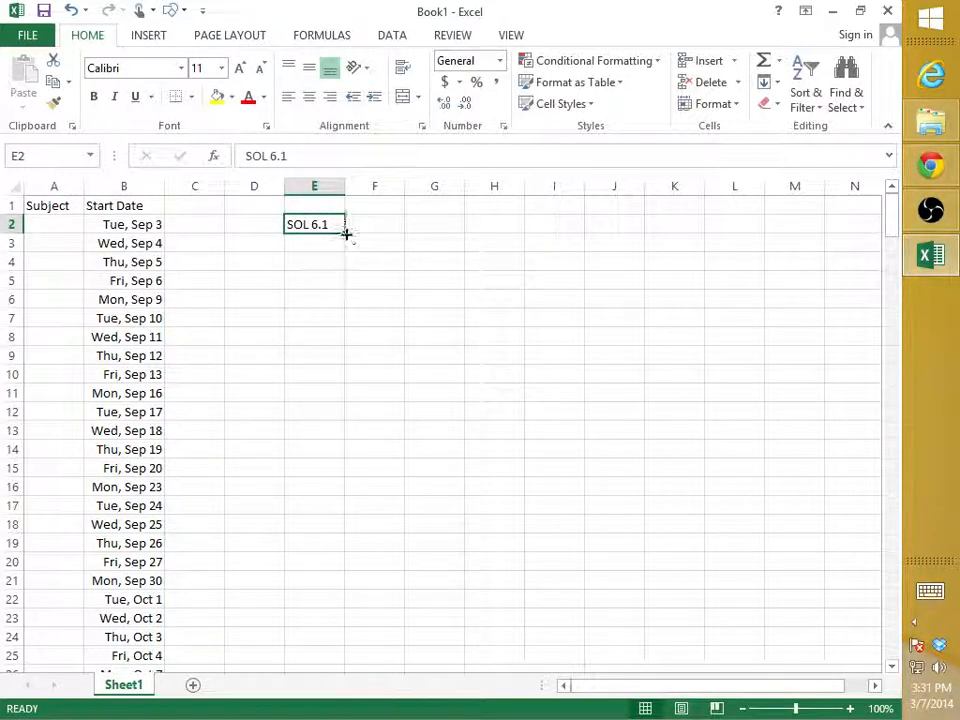
pyautogui.moveTo(345, 233); pyautogui.dragTo(370, 580)
pyautogui.click(379, 520)
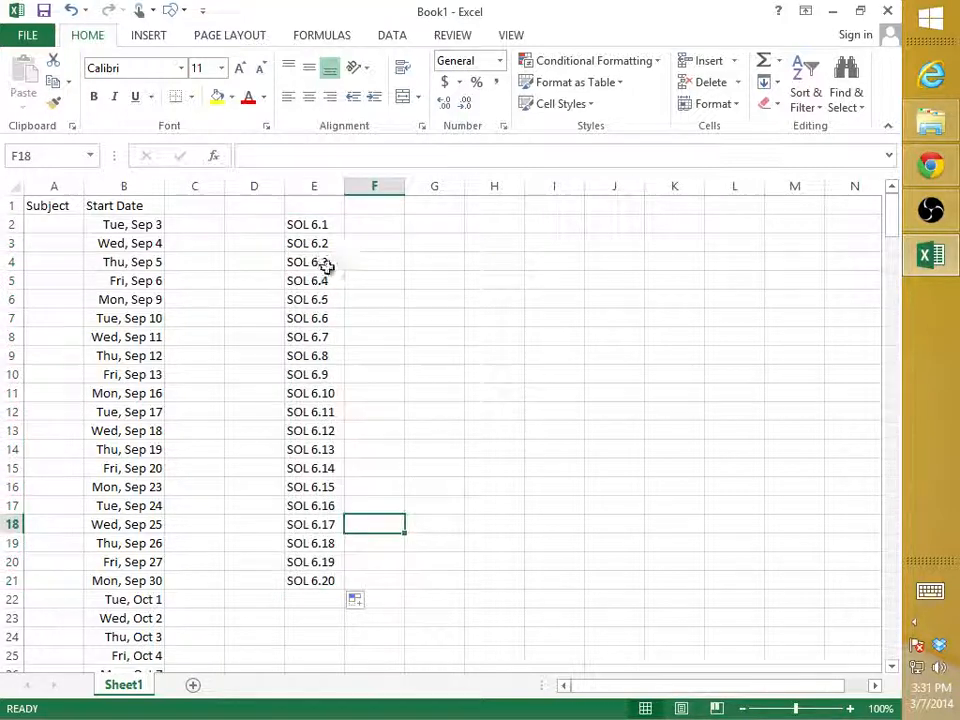
pyautogui.click(326, 224)
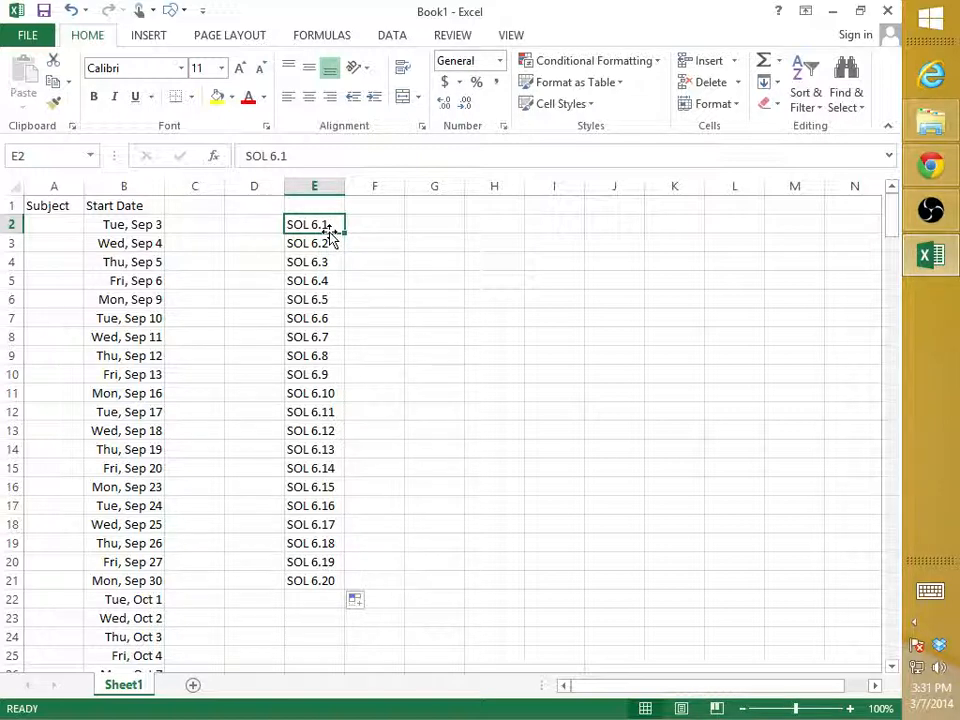
# - Enter "Day 1 Inrto" as the subject in A2 and copy it into A3
pyautogui.click(41, 227)
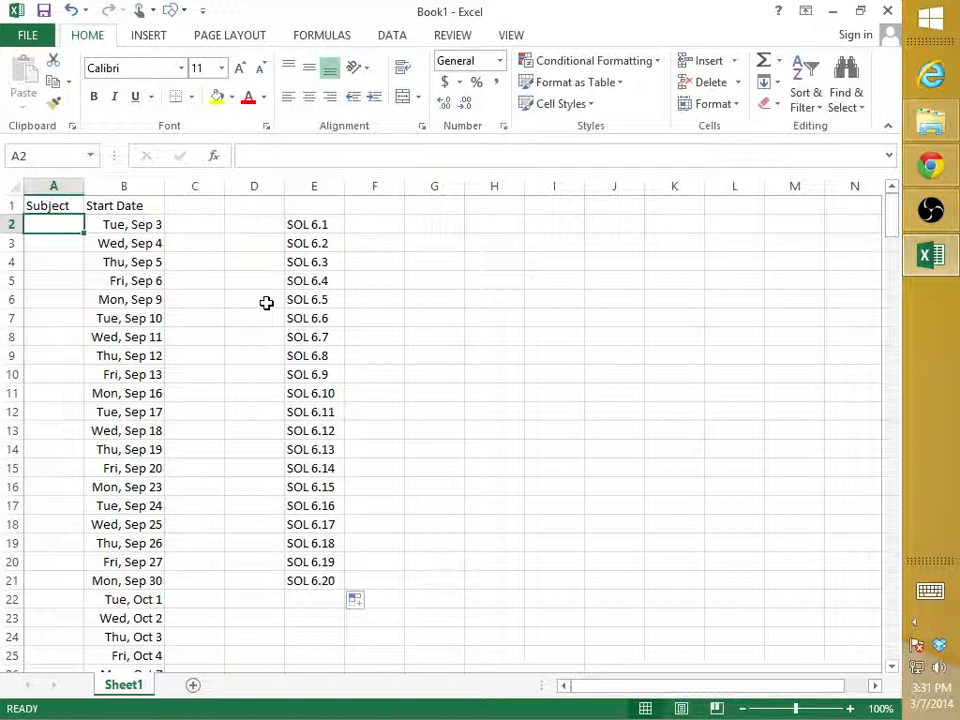
pyautogui.write('Day 1')
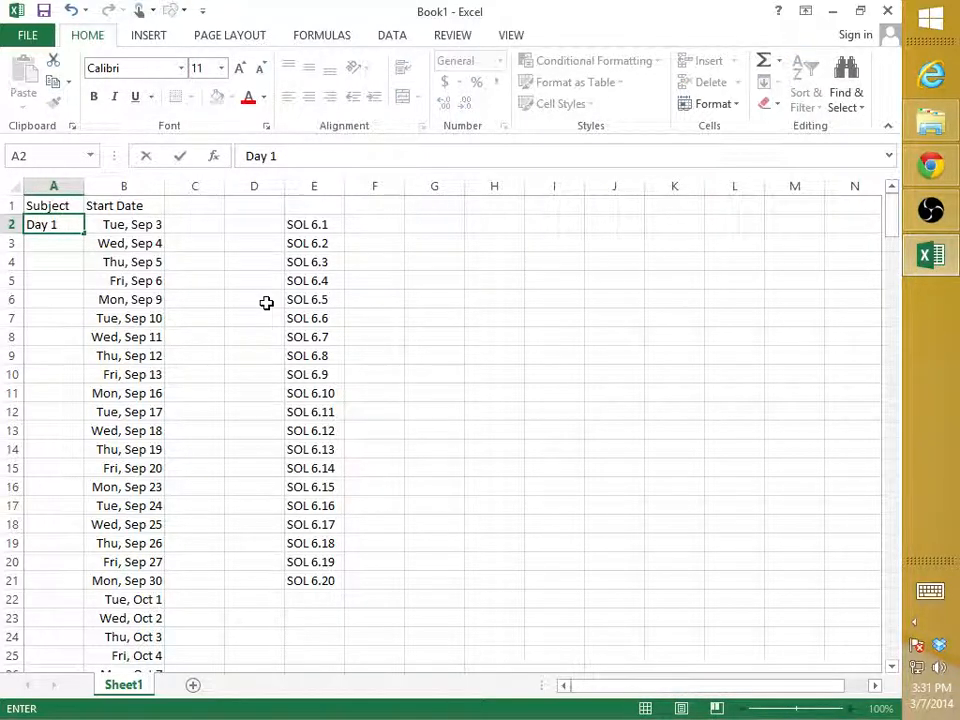
pyautogui.write(' INtro')
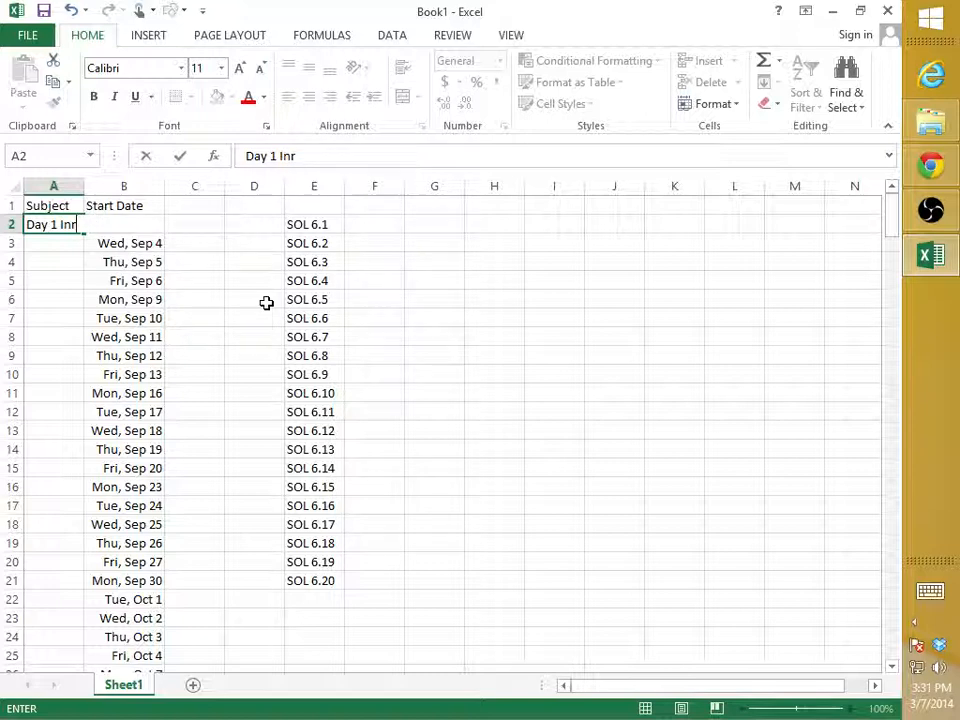
pyautogui.write('to')
pyautogui.press('Return')
pyautogui.press('Up')
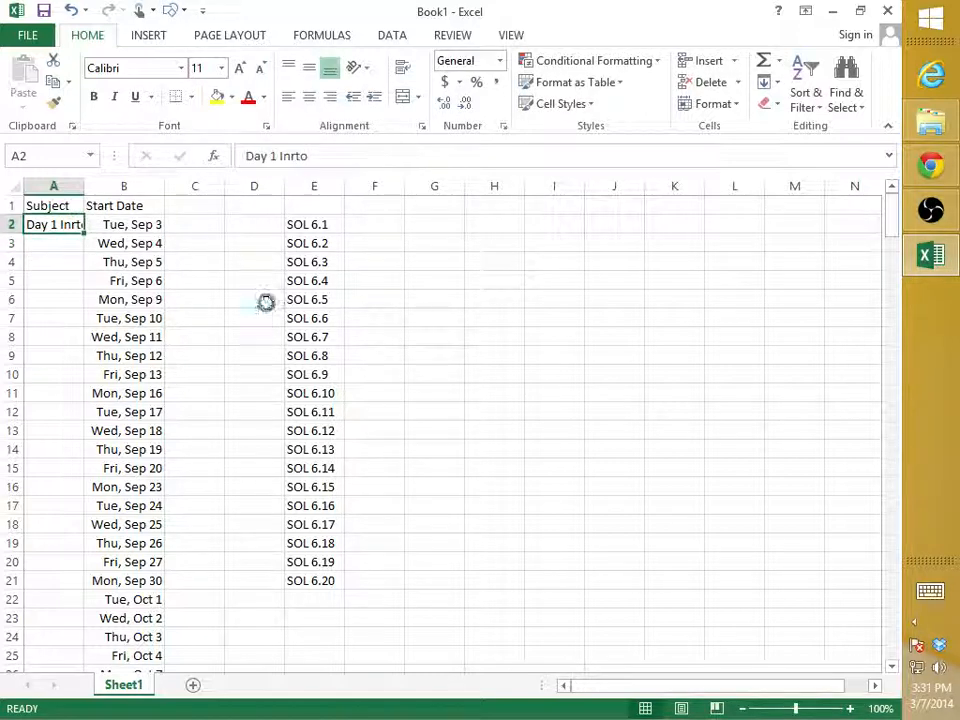
pyautogui.hotkey('ctrl', 'c')
pyautogui.press('Down')
pyautogui.hotkey('ctrl', 'v')
pyautogui.press('Down')
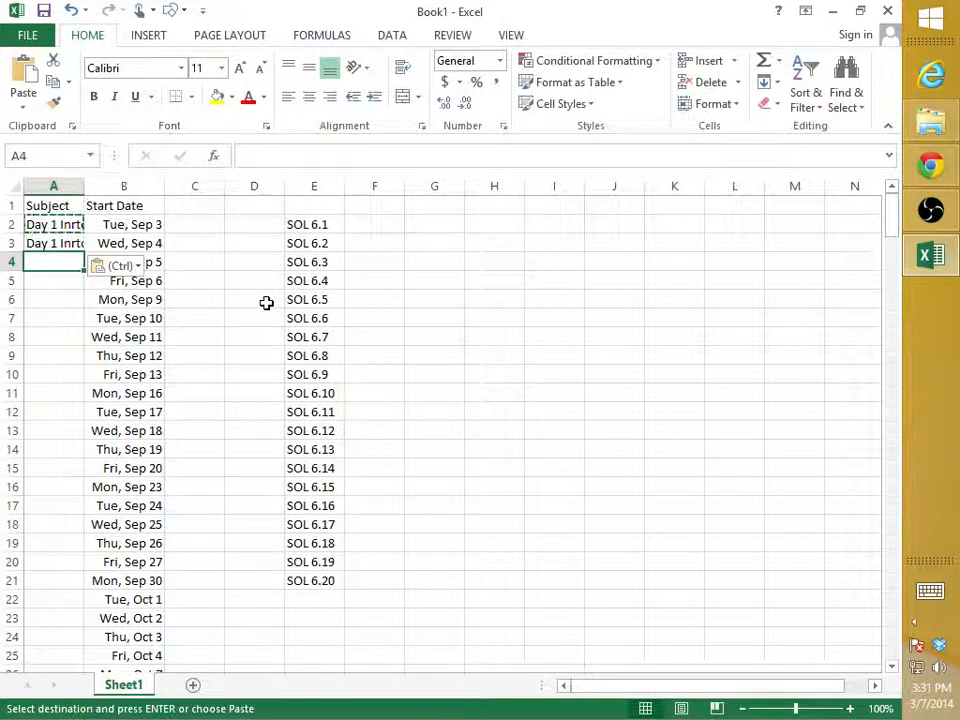
# - Enter "Day 2 Pre-Test" as the subject in A4 and copy it into A5
pyautogui.write('Day 2 Pre')
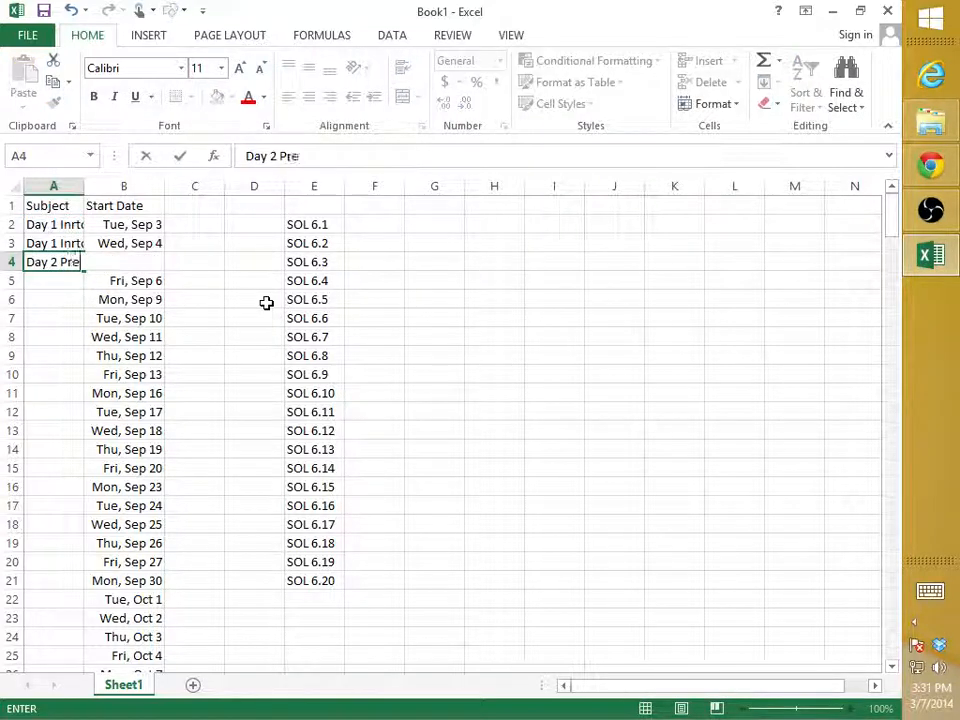
pyautogui.write('-Test')
pyautogui.press('Return')
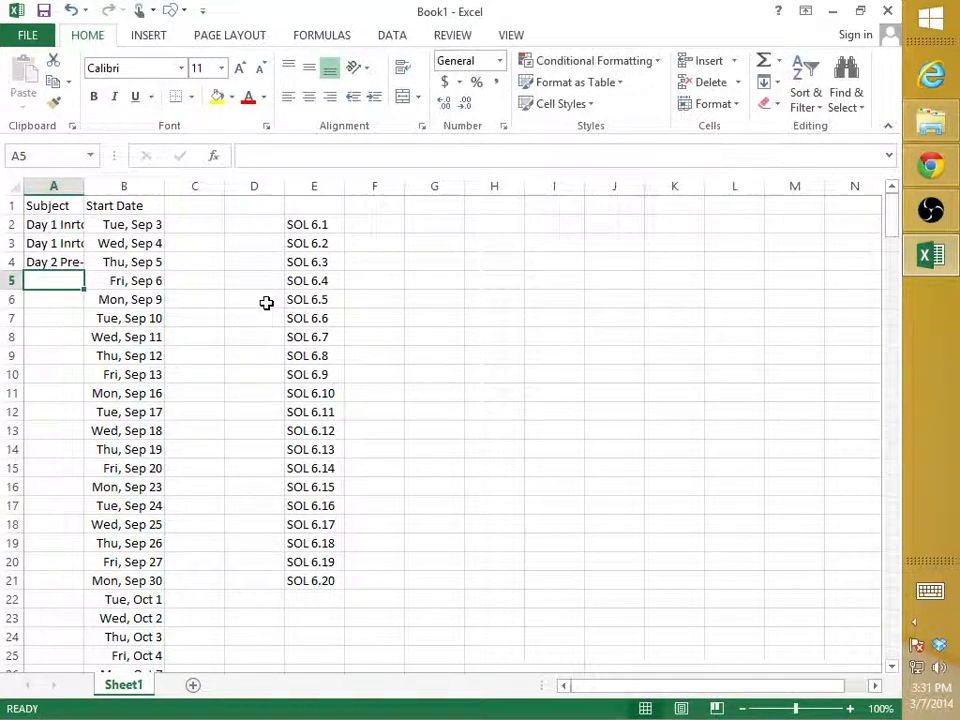
pyautogui.press('Up')
pyautogui.hotkey('ctrl', 'c')
pyautogui.press('Down')
pyautogui.hotkey('ctrl', 'v')
pyautogui.press('Down')
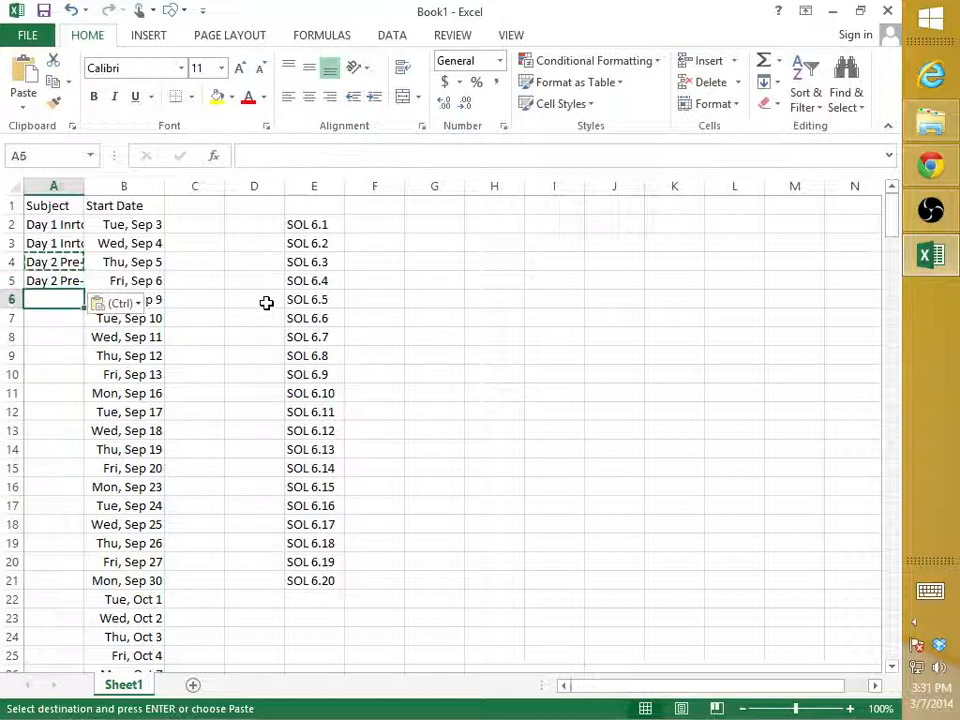
# - Move SOL 6.4 from E5 to A6 and copy it into cells A7 through A11
pyautogui.click(320, 281)
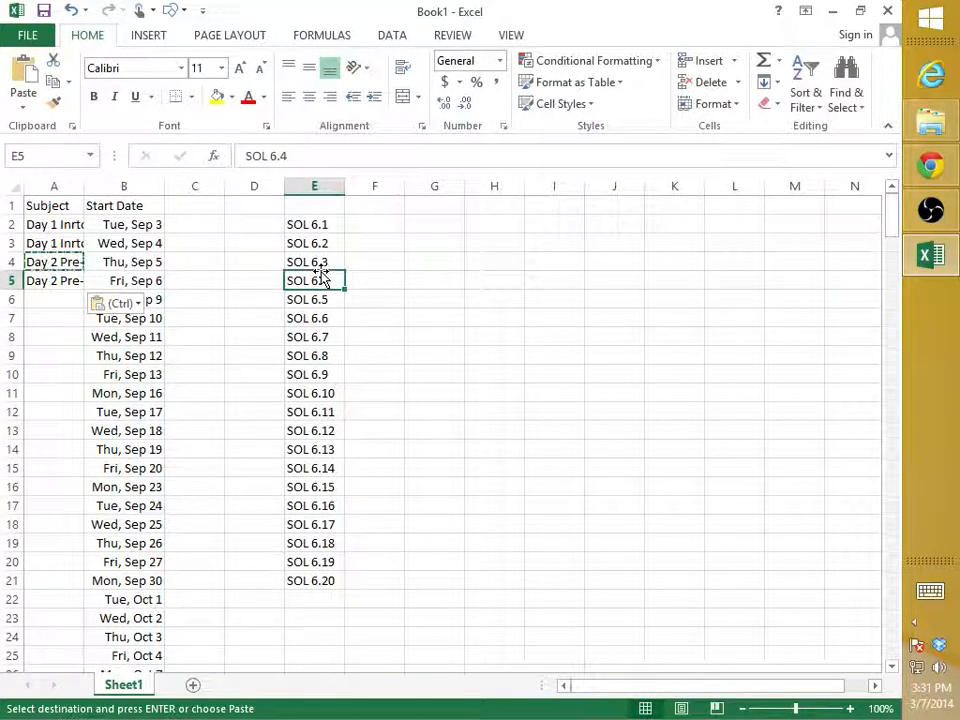
pyautogui.moveTo(333, 292); pyautogui.dragTo(38, 311)
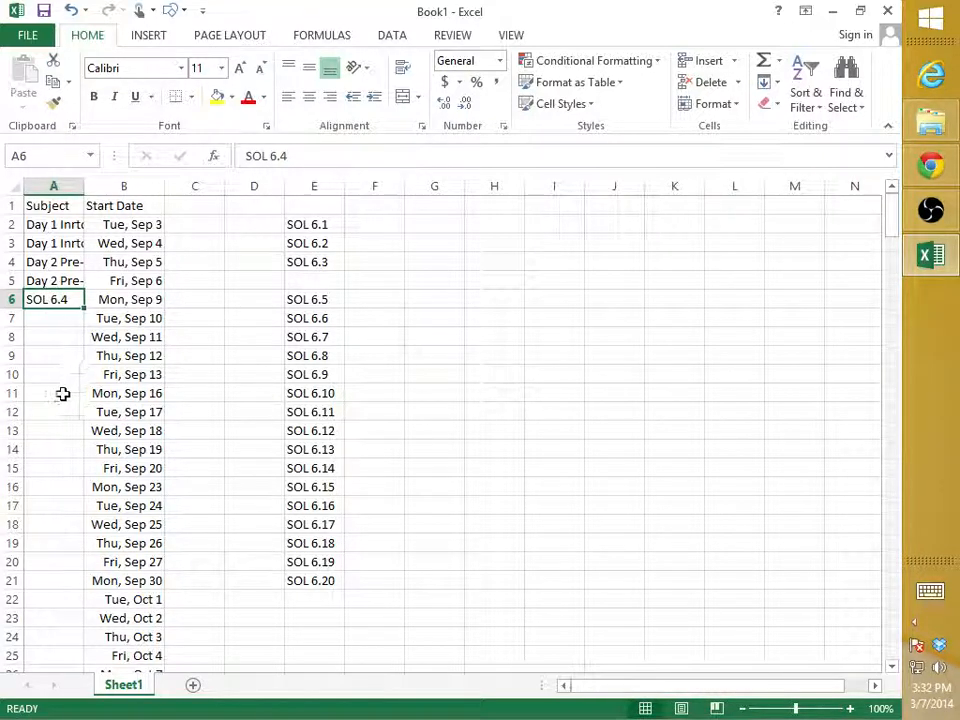
pyautogui.hotkey('ctrl', 'c')
pyautogui.click(66, 319)
pyautogui.hotkey('ctrl', 'v')
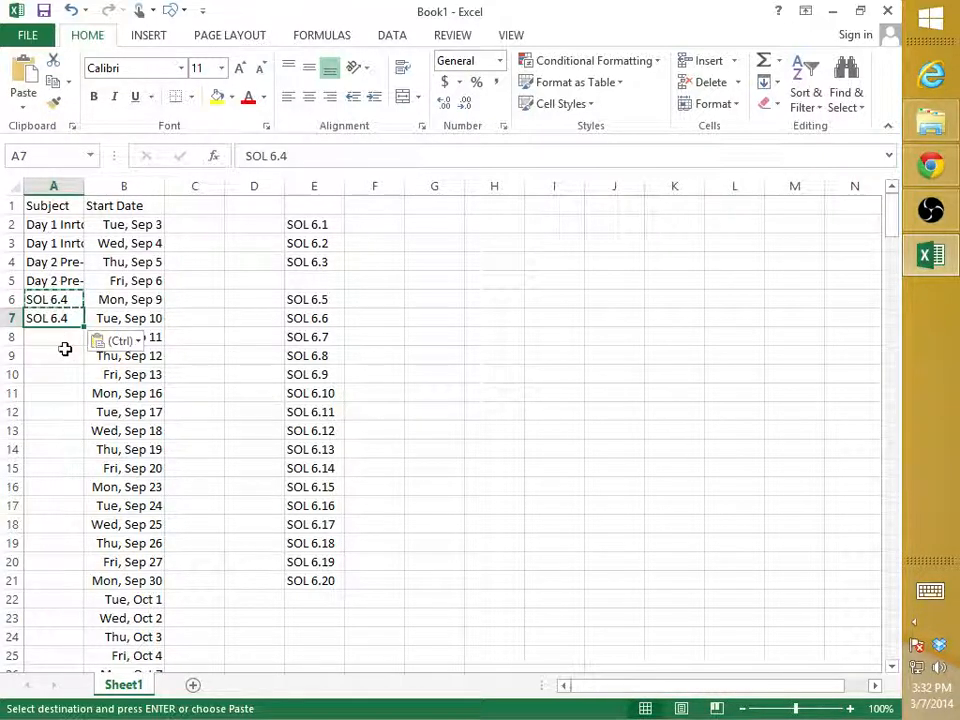
pyautogui.click(64, 337)
pyautogui.hotkey('ctrl', 'v')
pyautogui.click(64, 356)
pyautogui.hotkey('ctrl', 'v')
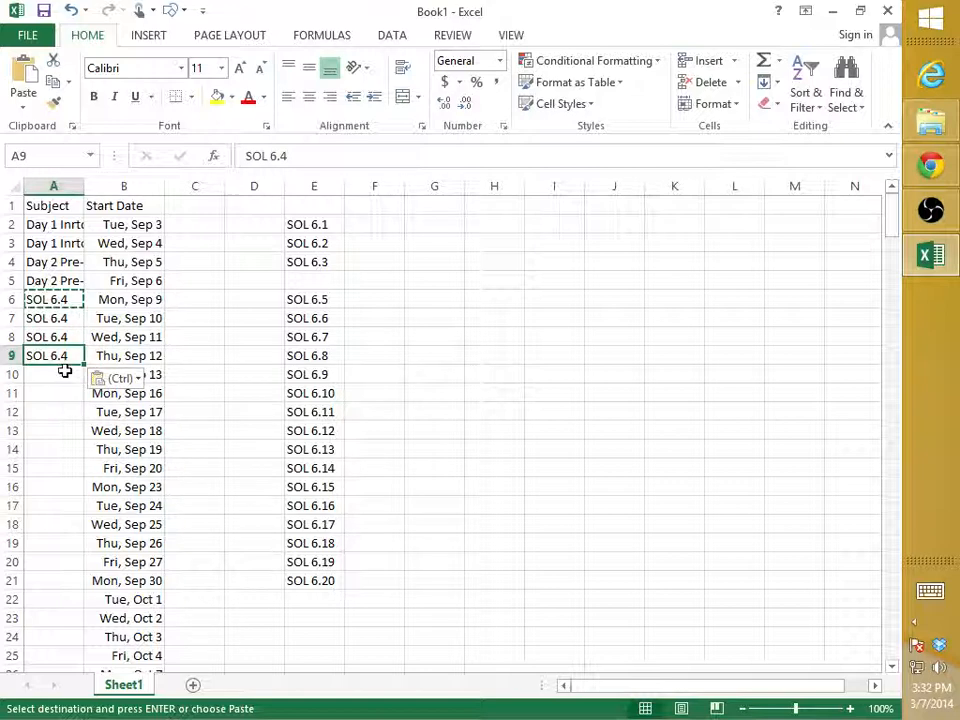
pyautogui.click(64, 374)
pyautogui.hotkey('ctrl', 'v')
pyautogui.click(66, 392)
pyautogui.hotkey('ctrl', 'v')
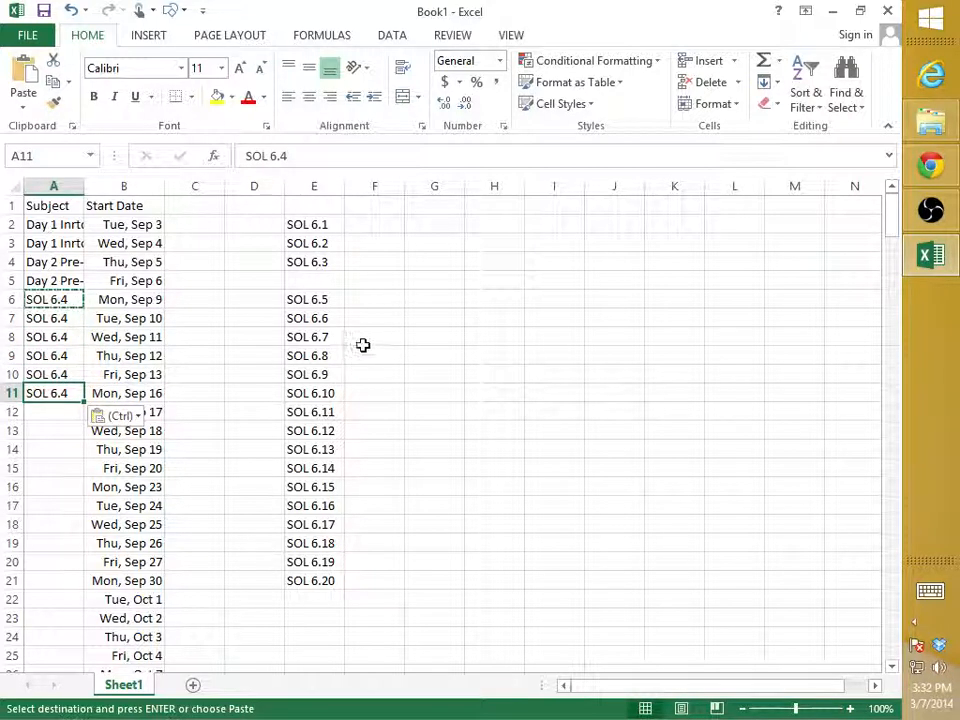
# - Move SOL 6.5 from E6 to A12 and copy it into A13
pyautogui.click(364, 342)
pyautogui.click(330, 300)
pyautogui.moveTo(320, 309); pyautogui.dragTo(64, 415)
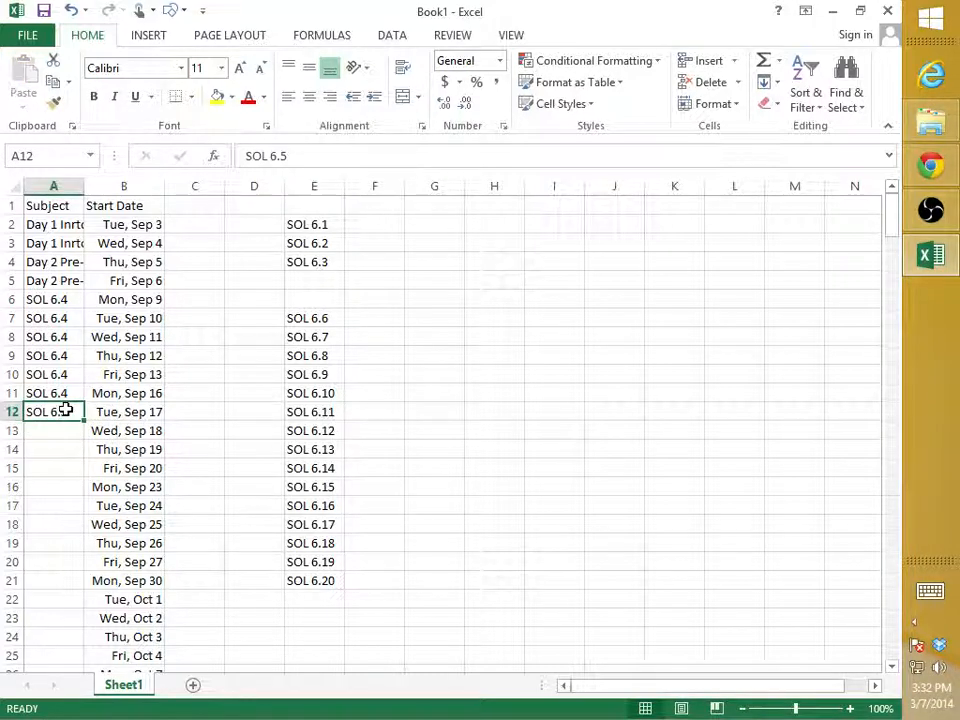
pyautogui.hotkey('ctrl', 'c')
pyautogui.hotkey('ctrl', 'v')
pyautogui.click(64, 431)
pyautogui.hotkey('ctrl', 'v')
pyautogui.click(434, 430)
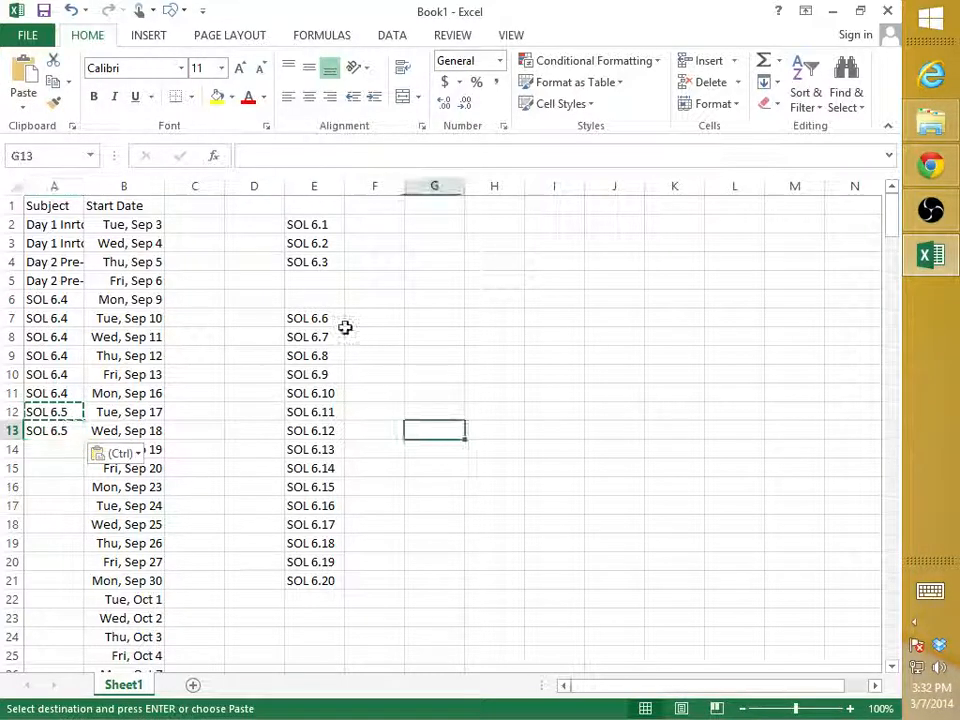
# - Copy SOL 6.11 from E12 into cells A14 through A17 of the Subject column
pyautogui.click(316, 411)
pyautogui.hotkey('ctrl', 'c')
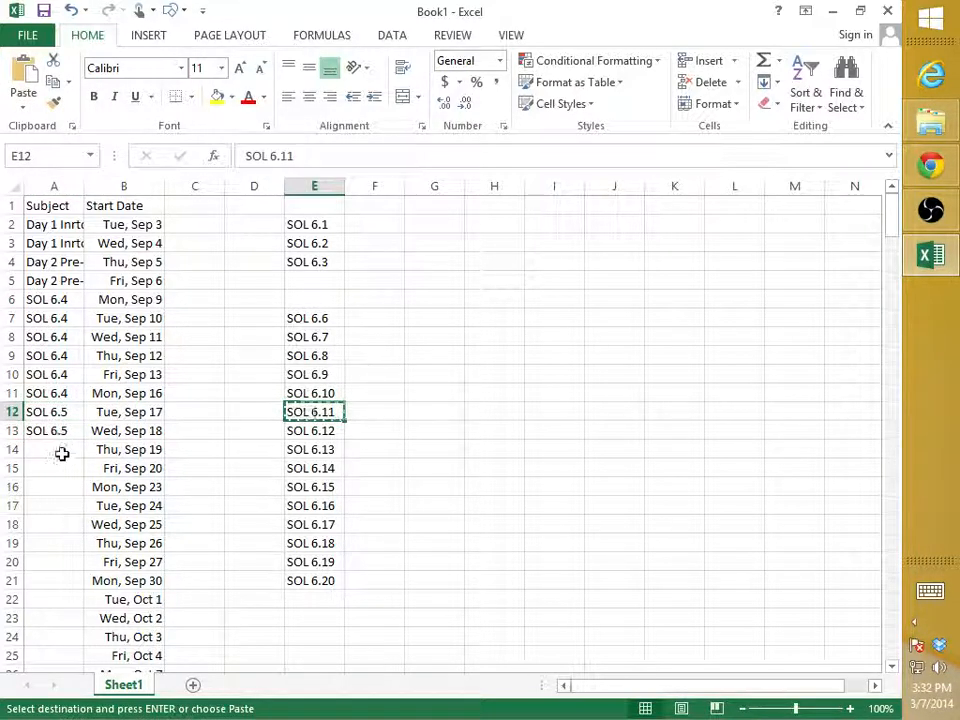
pyautogui.click(62, 452)
pyautogui.hotkey('ctrl', 'v')
pyautogui.click(61, 486)
pyautogui.hotkey('ctrl', 'v')
pyautogui.click(66, 466)
pyautogui.hotkey('ctrl', 'v')
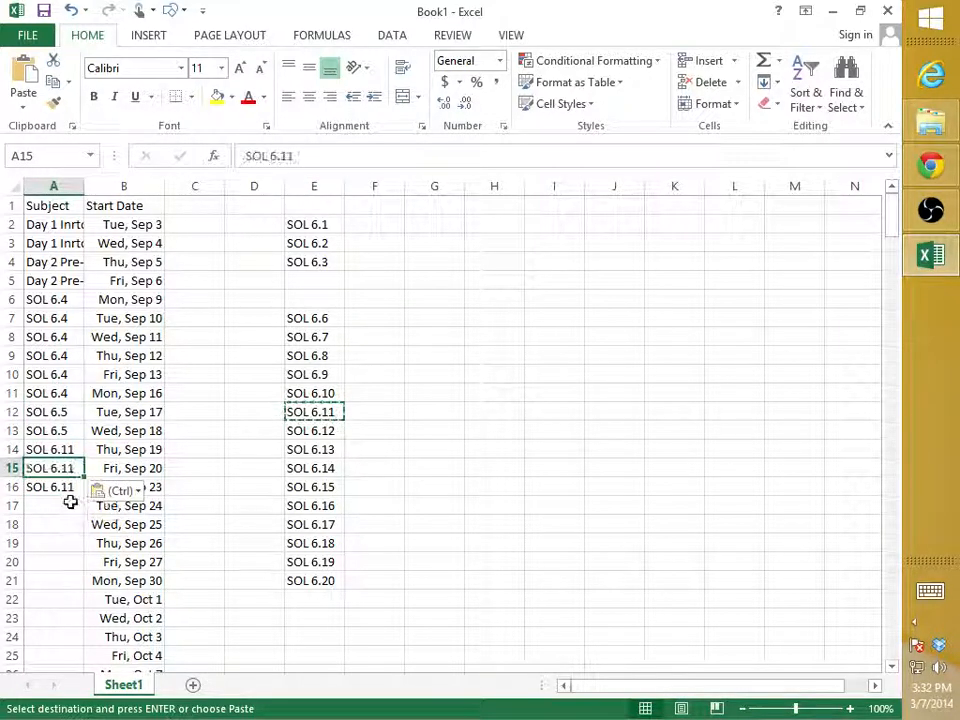
pyautogui.click(70, 502)
pyautogui.hotkey('ctrl', 'v')
pyautogui.click(314, 502)
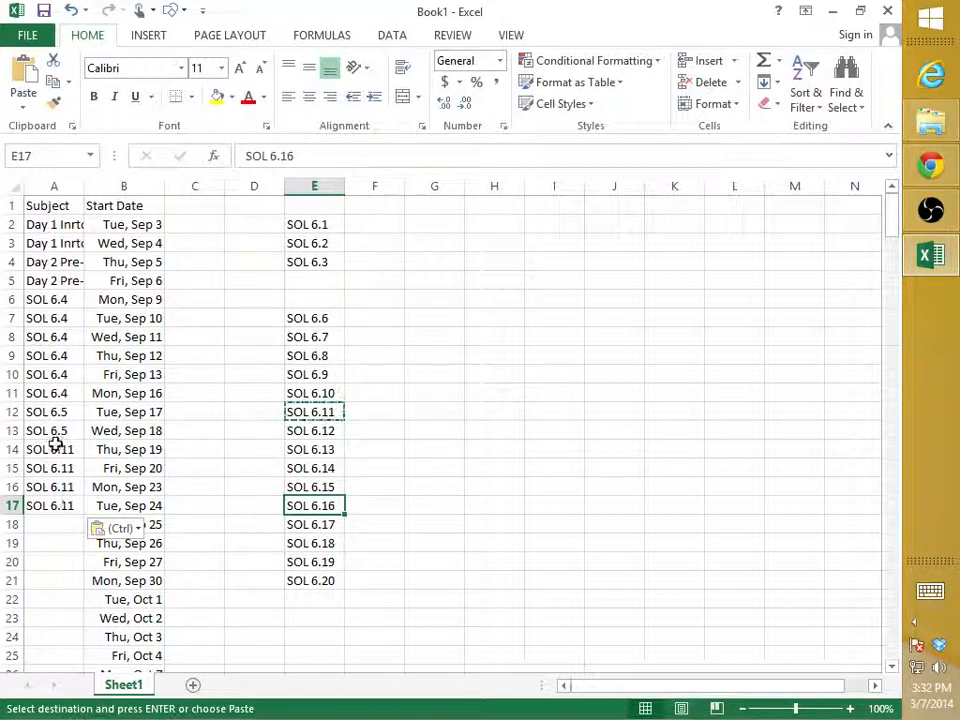
pyautogui.moveTo(62, 396); pyautogui.dragTo(72, 507)
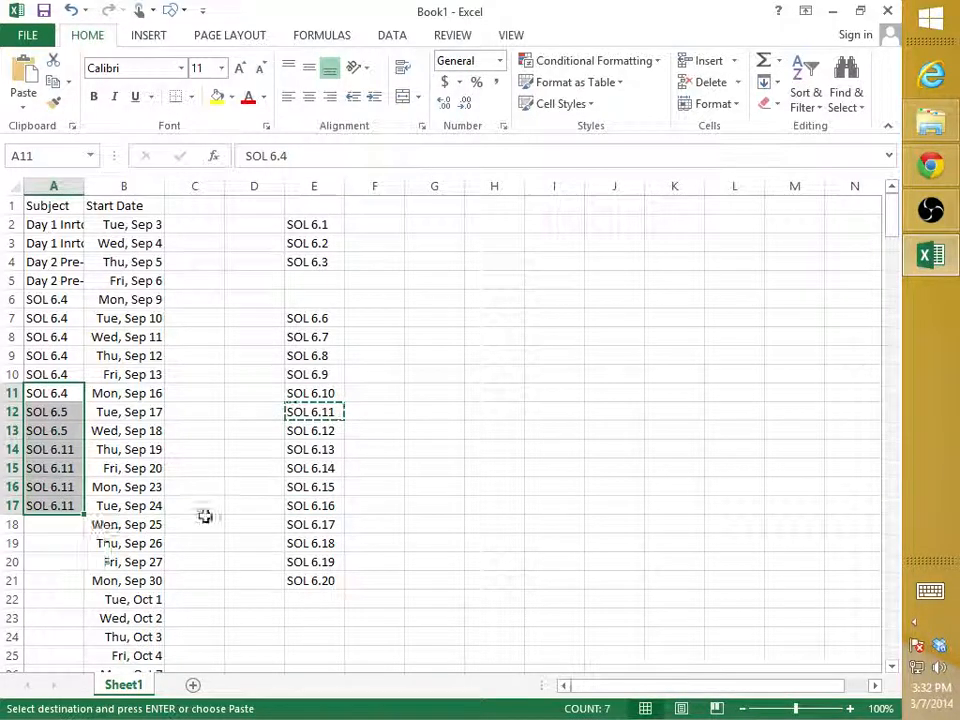
pyautogui.scroll(-6, 215, 540)
pyautogui.scroll(-11, 226, 571)
pyautogui.scroll(12, 226, 571)
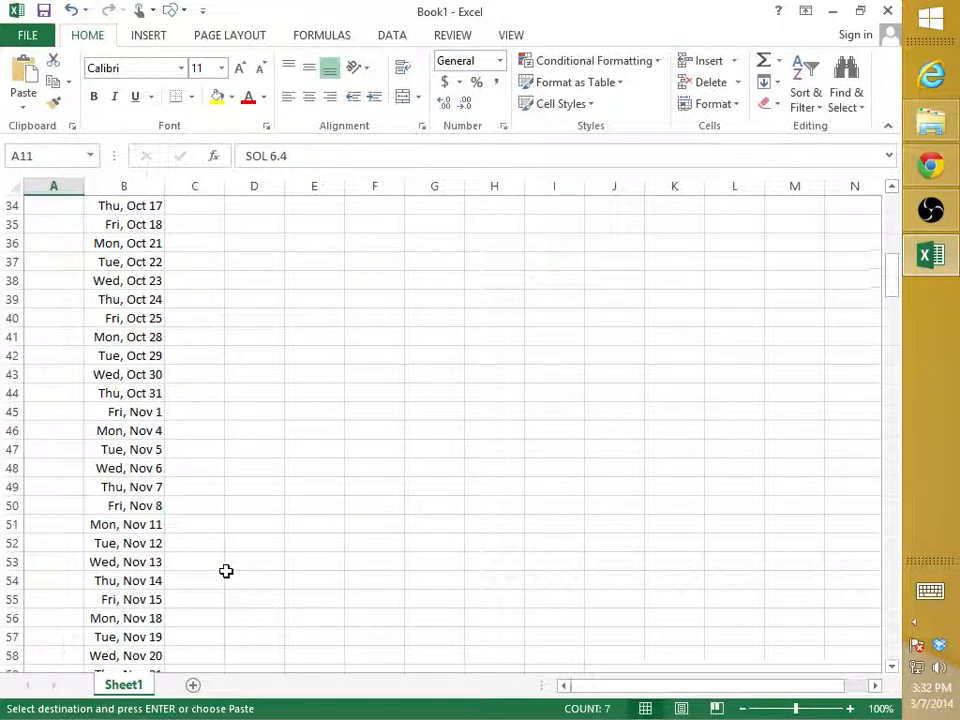
pyautogui.scroll(5, 226, 571)
pyautogui.click(236, 538)
pyautogui.moveTo(50, 449); pyautogui.dragTo(67, 510)
pyautogui.moveTo(55, 356); pyautogui.dragTo(69, 505)
# - Copy the SOL 6.8 to SOL 6.20 entries from E9:E21 into the Subject column starting at A18
pyautogui.moveTo(310, 356); pyautogui.dragTo(337, 572)
pyautogui.hotkey('ctrl', 'c')
pyautogui.click(50, 522)
pyautogui.hotkey('ctrl', 'v')
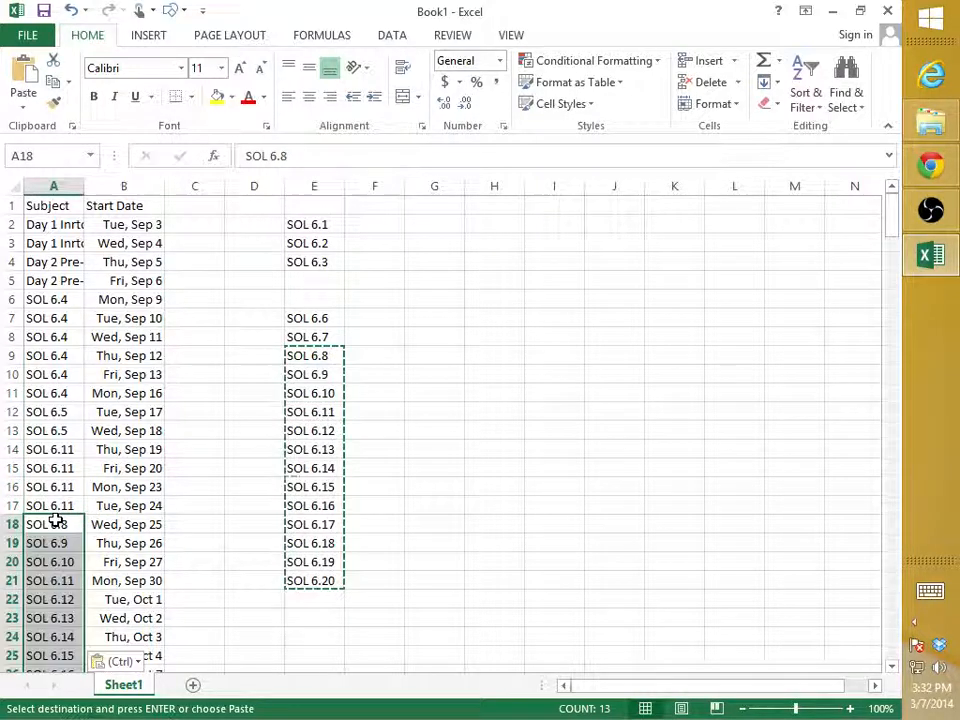
# - Fill the remaining Subject cells alongside the dates by repeating the SOL entries in A17:A30 down the column
pyautogui.scroll(-5, 56, 519)
pyautogui.moveTo(43, 224); pyautogui.dragTo(85, 478)
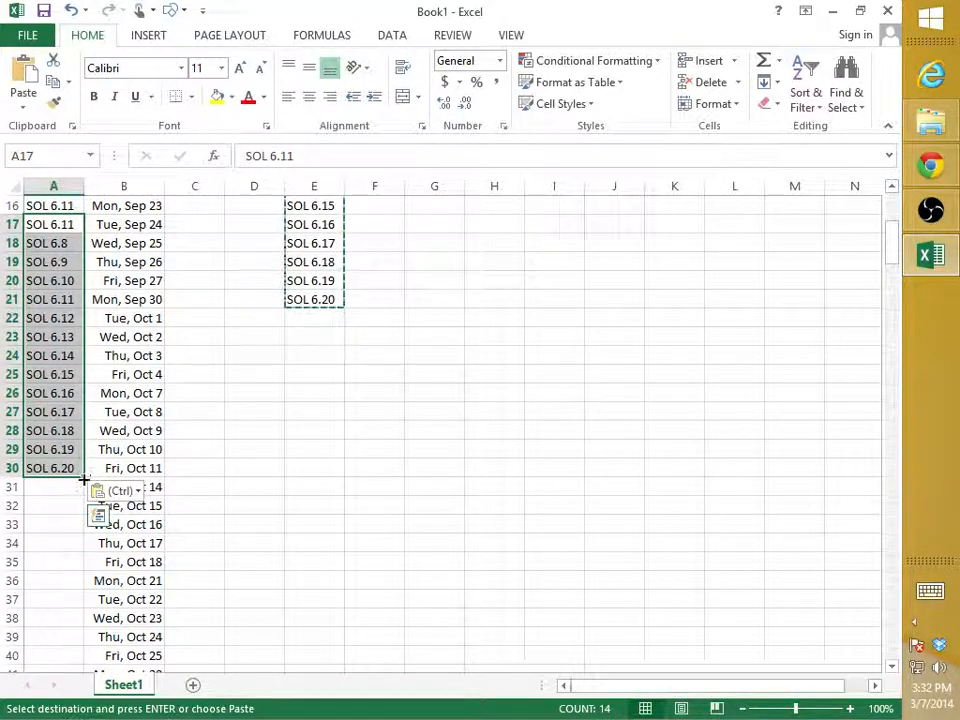
pyautogui.doubleClick(85, 478)
pyautogui.click(307, 473)
pyautogui.scroll(5, 312, 450)
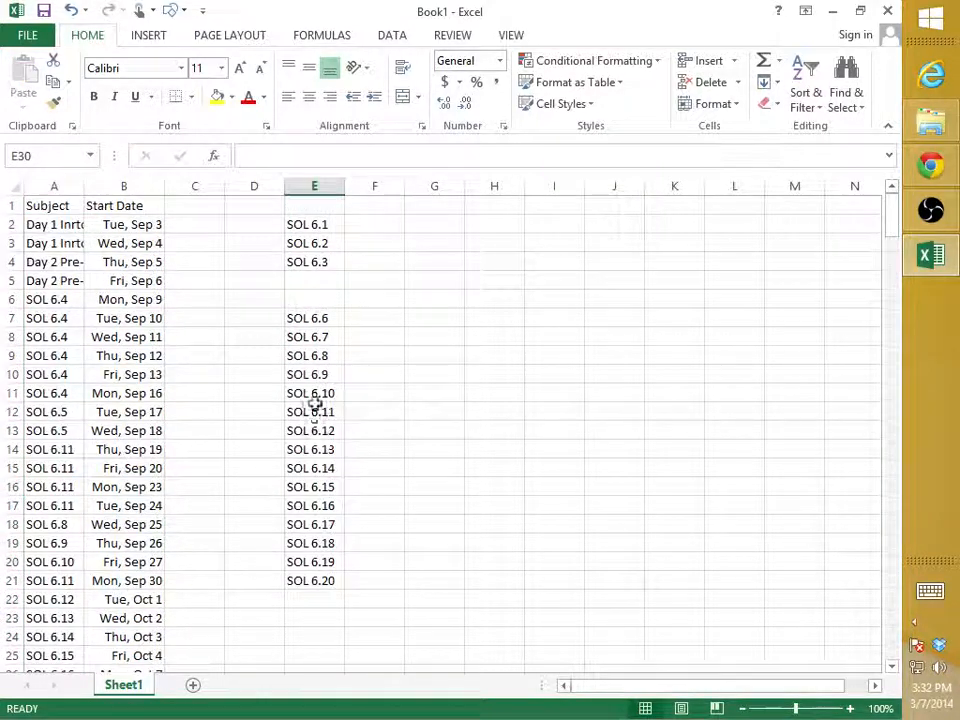
# - Insert a blank column before the helper SOL list in column E and clear the shifted list from column F
pyautogui.rightClick(310, 186)
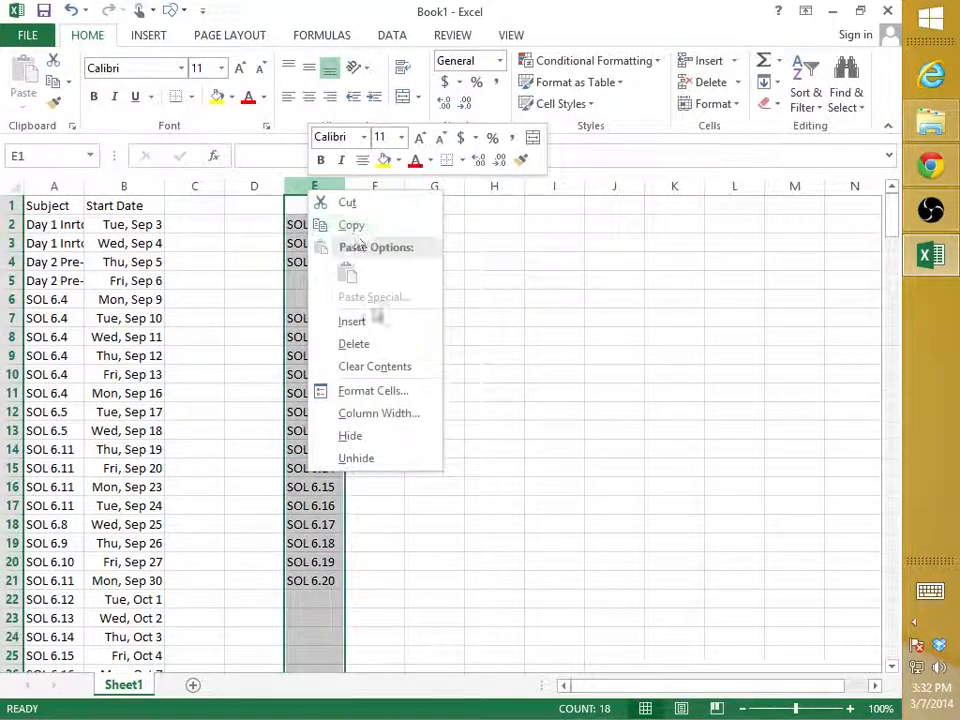
pyautogui.click(370, 320)
pyautogui.click(366, 188)
pyautogui.rightClick(366, 190)
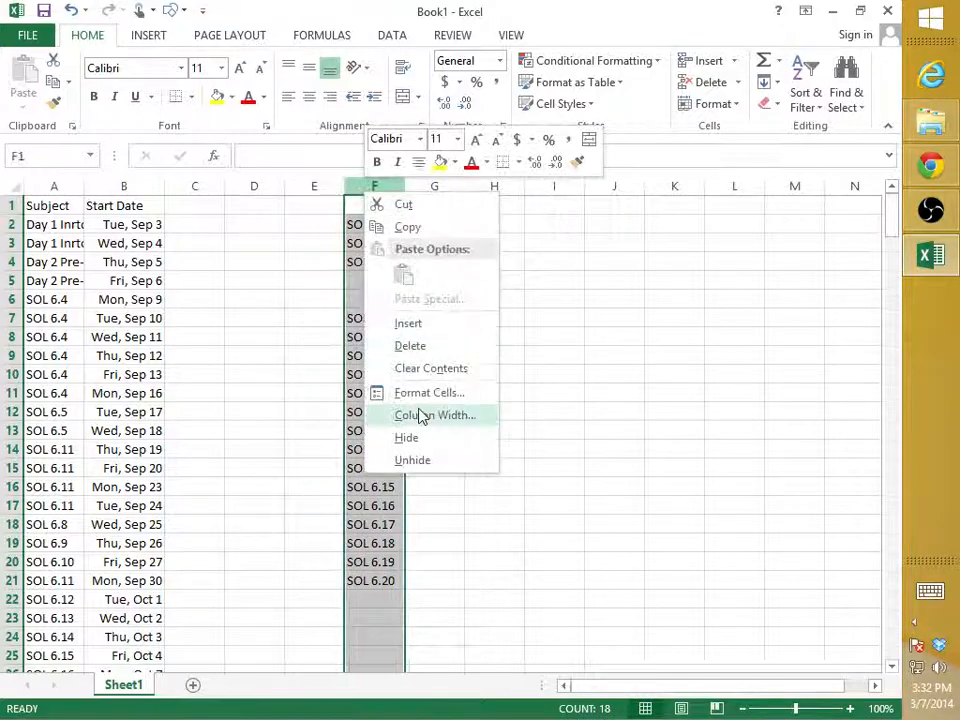
pyautogui.press('Escape')
pyautogui.press('Delete')
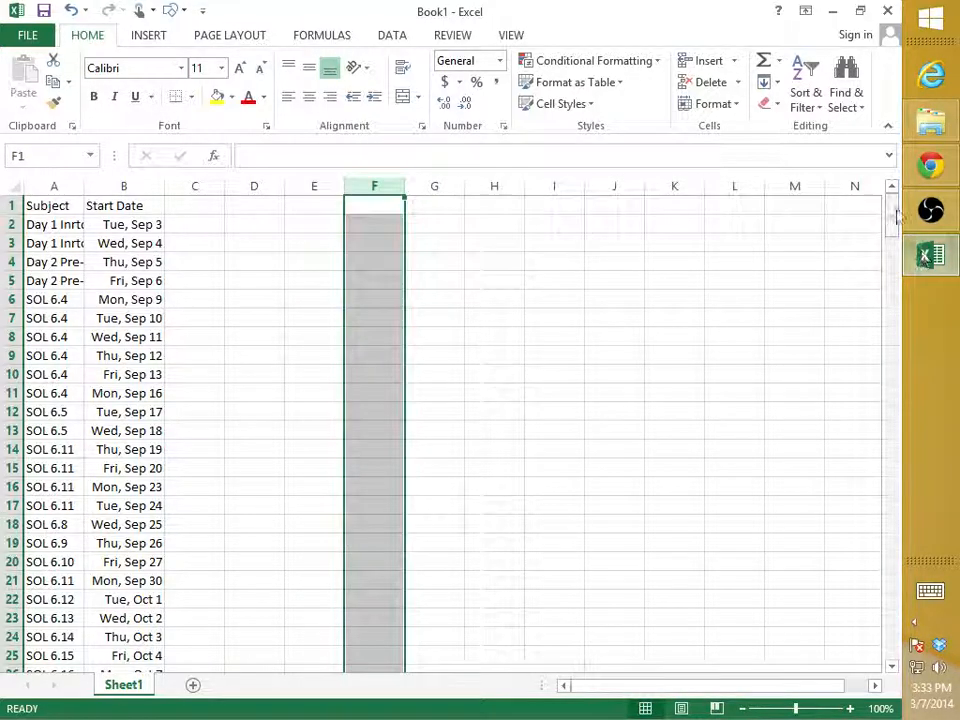
# - Enter "Winter" as the subject in A81 and A82 and fill it down through A89 for the Dec 23 to Jan 2 dates
pyautogui.moveTo(896, 214); pyautogui.dragTo(859, 330)
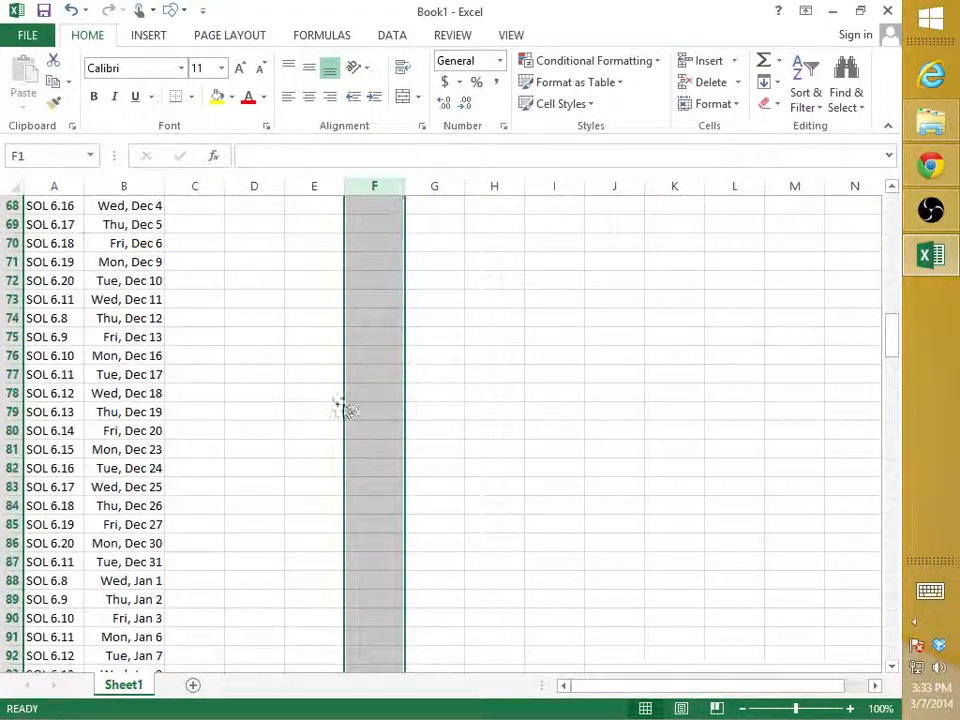
pyautogui.click(54, 451)
pyautogui.write('Winter')
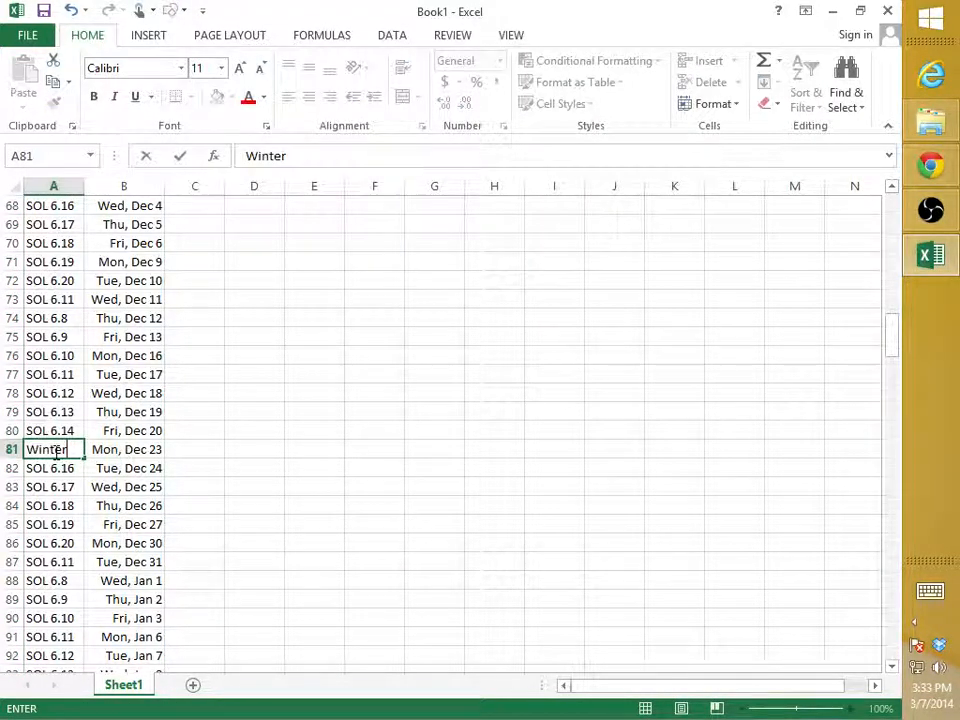
pyautogui.press('Return')
pyautogui.write('Winter')
pyautogui.press('Return')
pyautogui.click(55, 452)
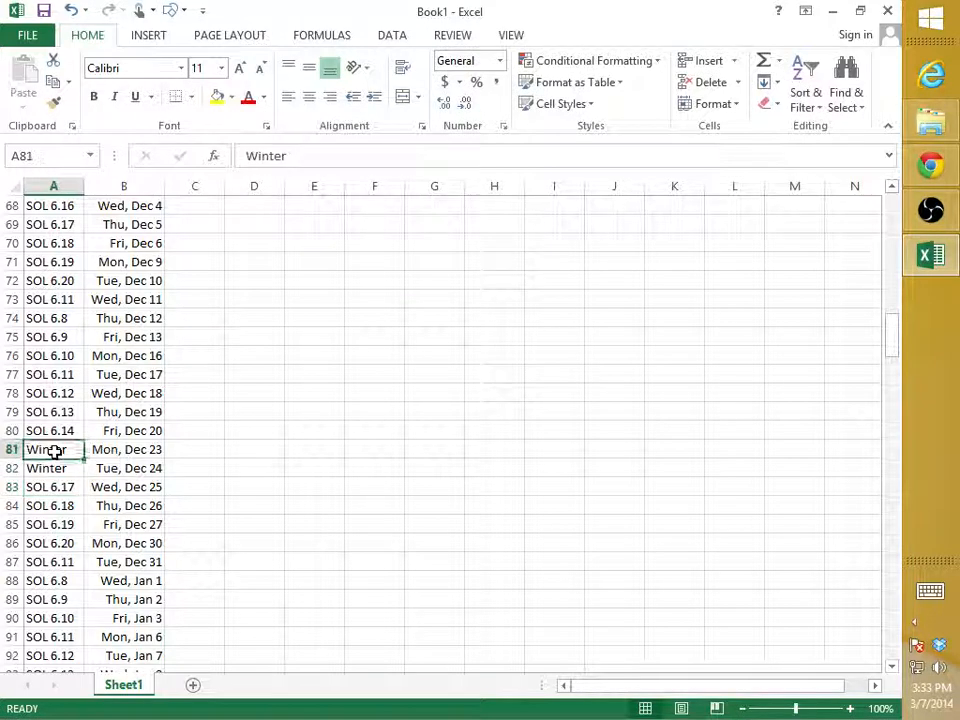
pyautogui.moveTo(55, 452); pyautogui.dragTo(82, 598)
pyautogui.click(286, 508)
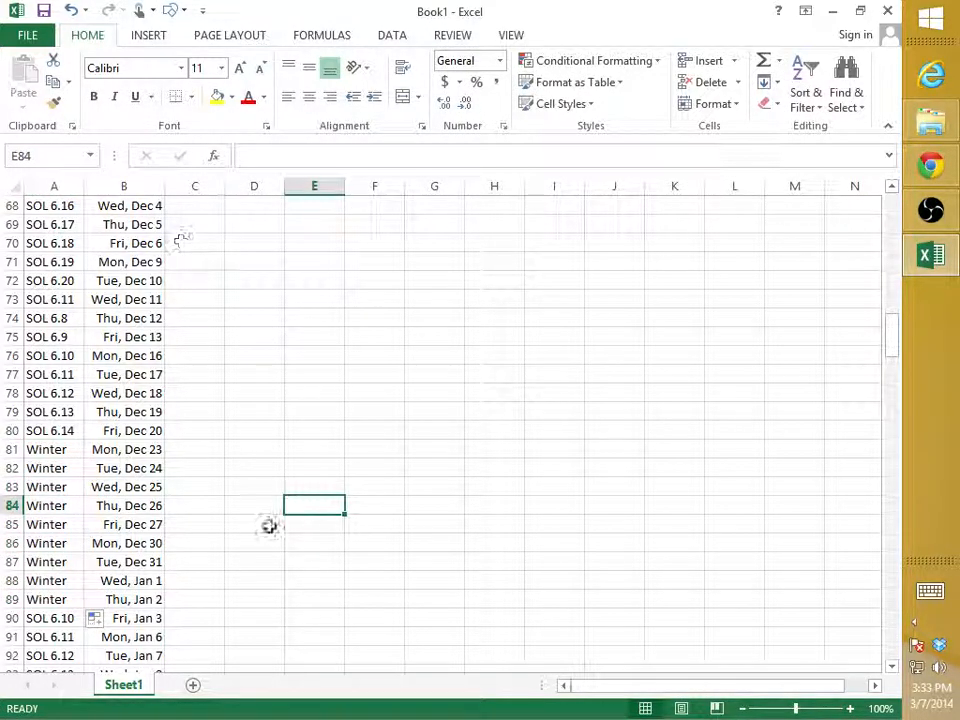
pyautogui.click(315, 420)
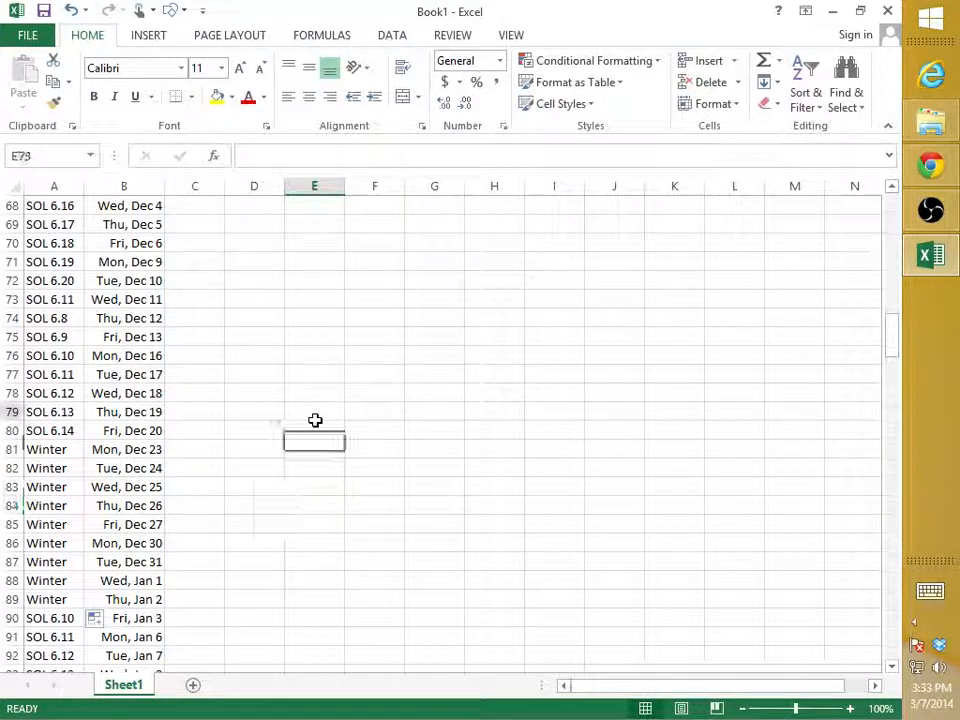
# - Make the Subject and Start Date headers in row 1 bold
pyautogui.scroll(18, 314, 420)
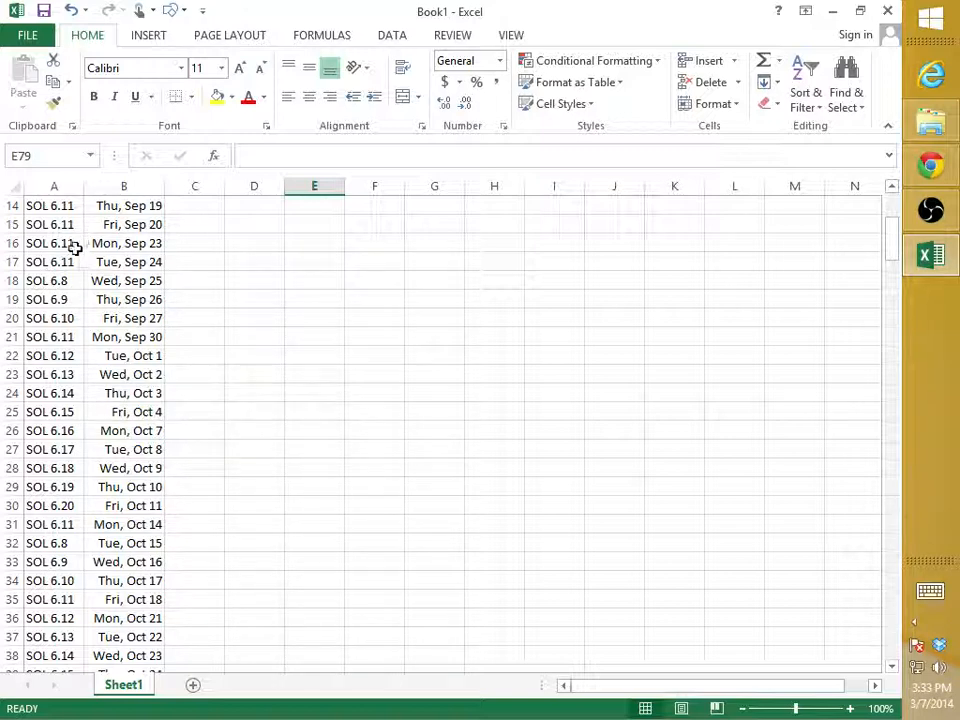
pyautogui.click(73, 190)
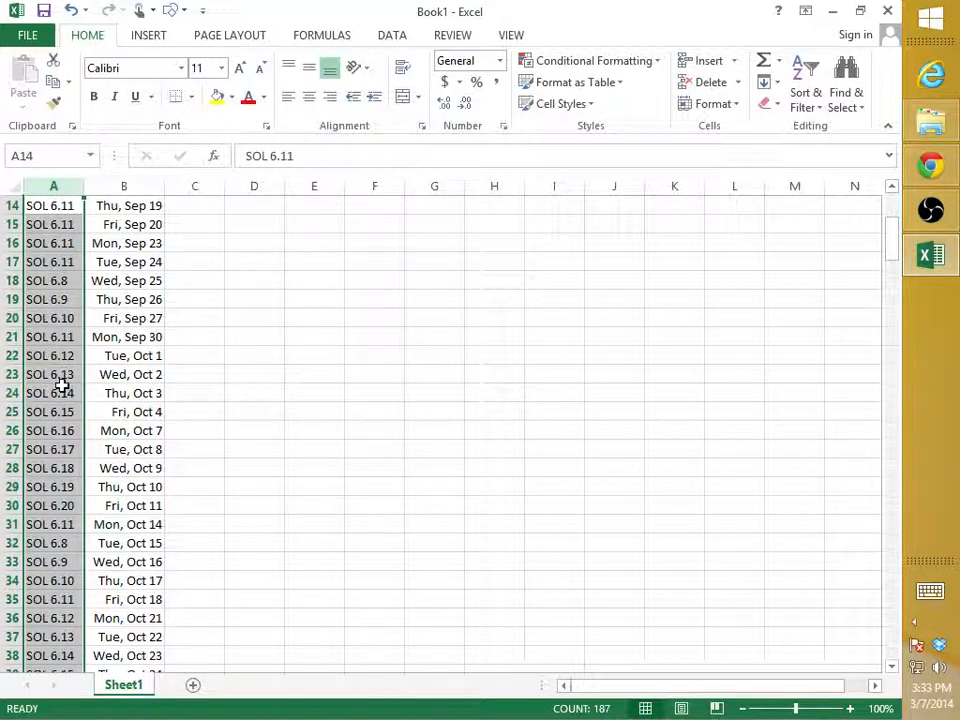
pyautogui.scroll(5, 79, 373)
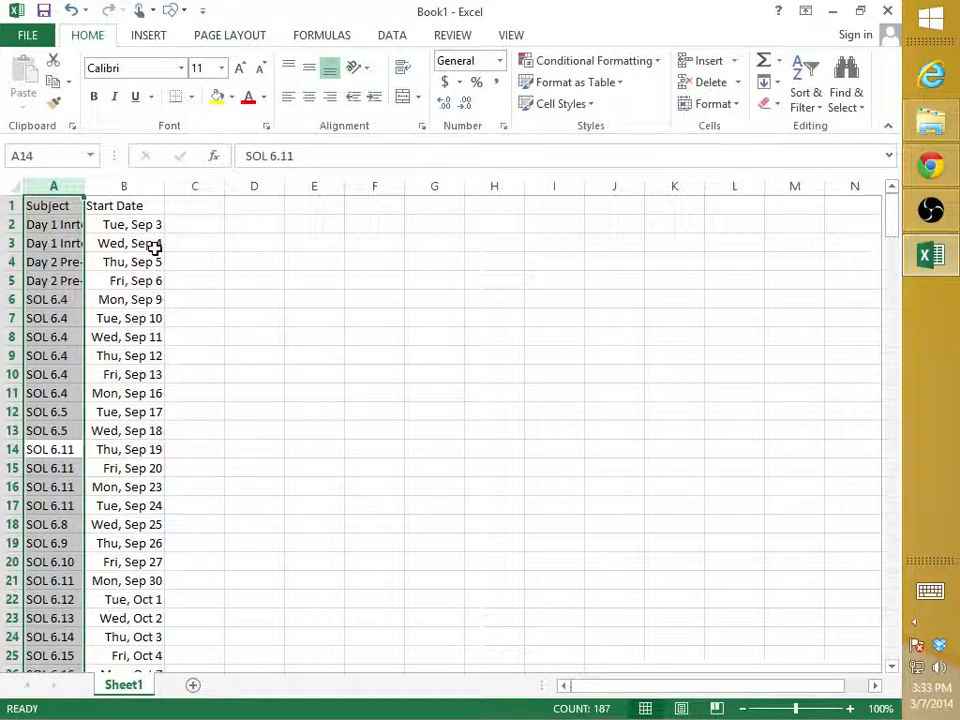
pyautogui.click(142, 188)
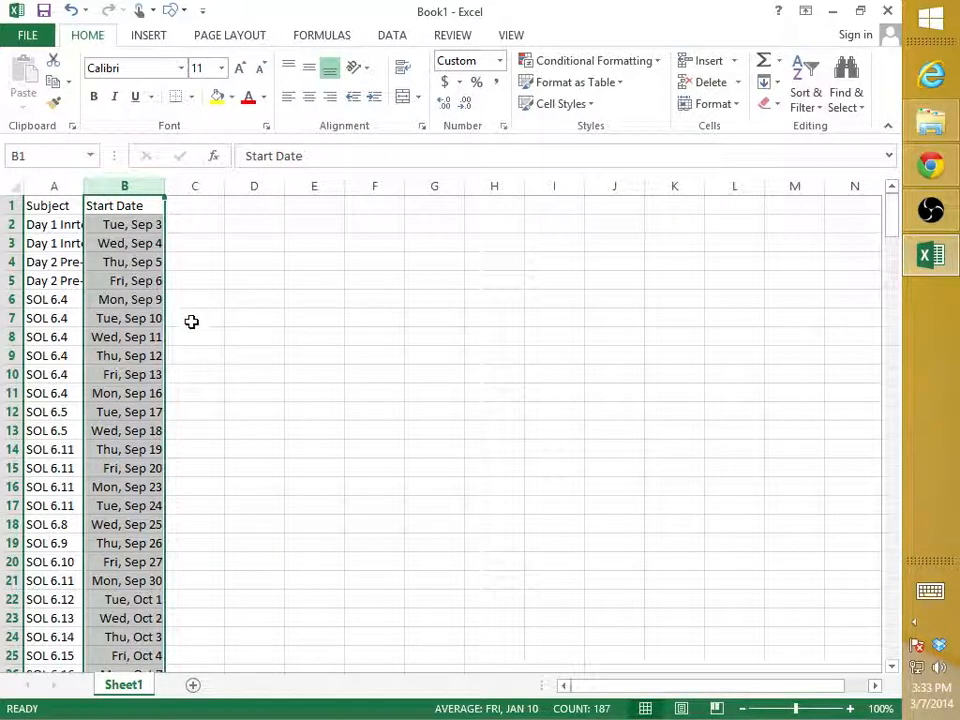
pyautogui.moveTo(108, 199); pyautogui.dragTo(108, 199)
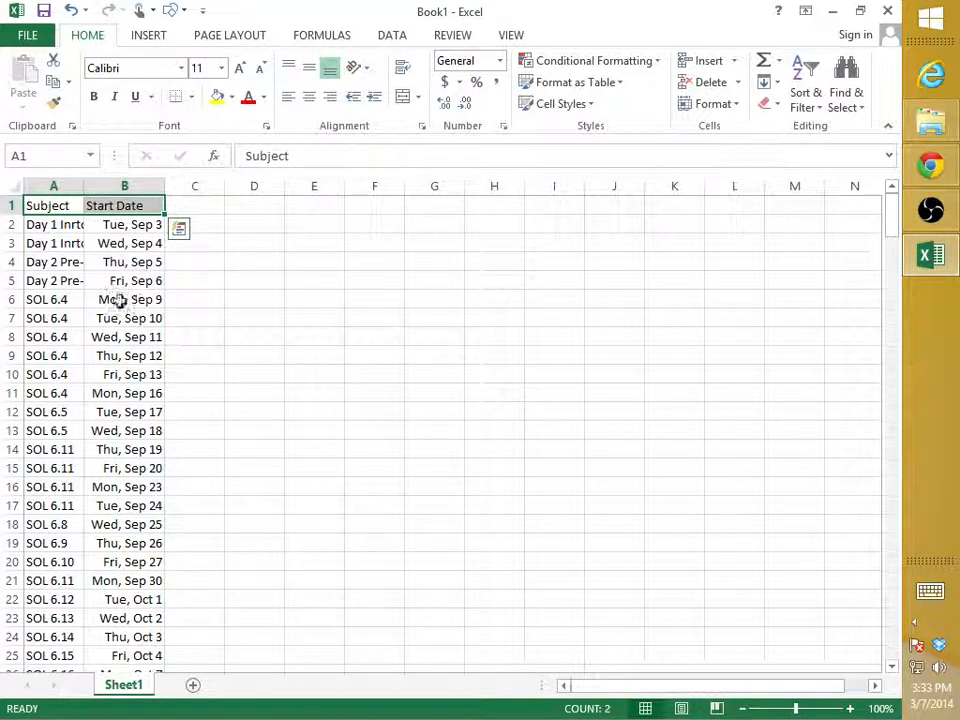
pyautogui.click(278, 378)
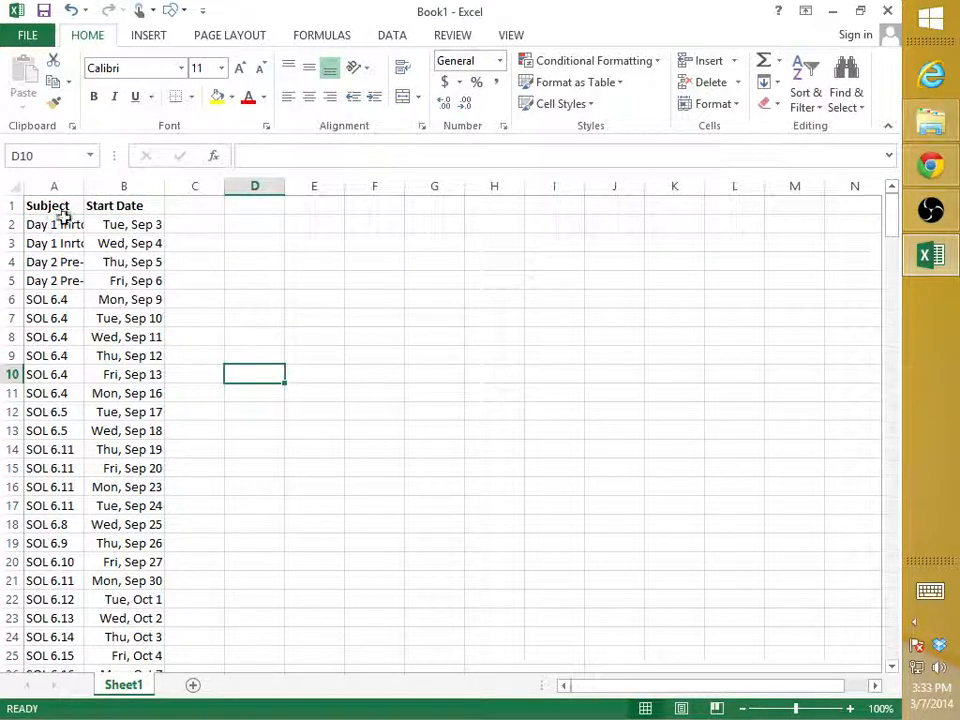
# - Format the first start date in B2 with the *3/14/2012 date type
pyautogui.click(139, 224)
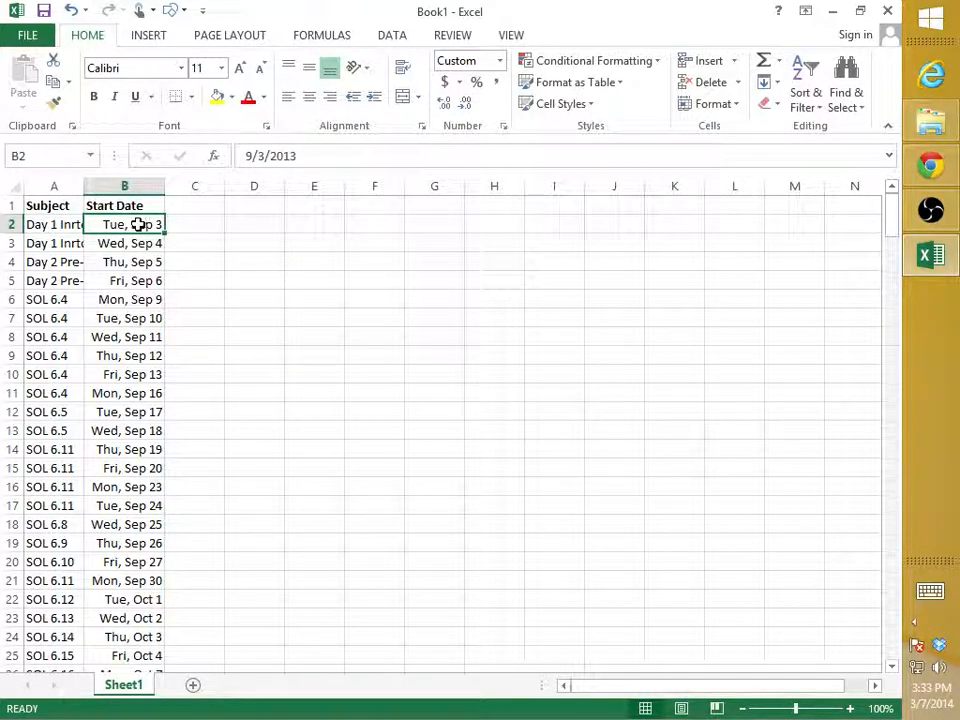
pyautogui.hotkey('ctrl', '1')
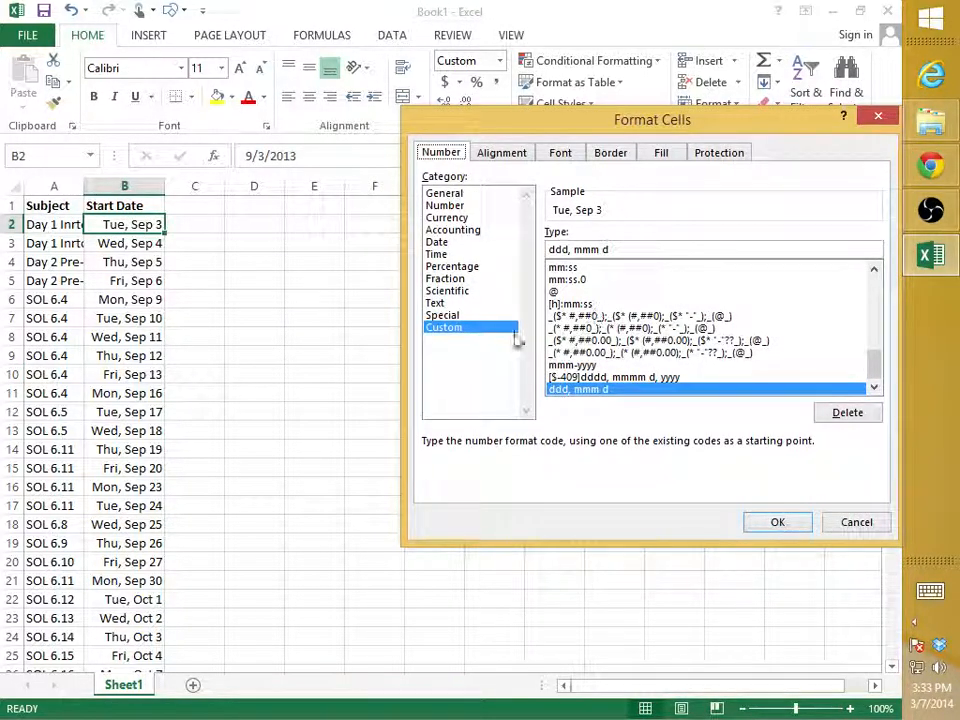
pyautogui.click(438, 242)
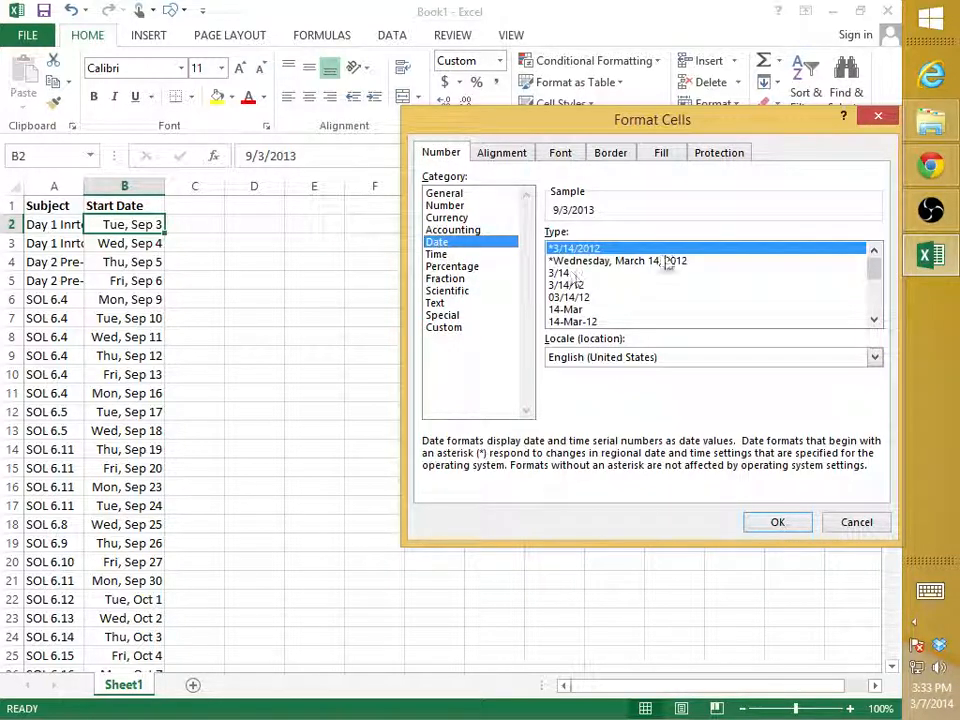
pyautogui.click(766, 524)
pyautogui.click(368, 334)
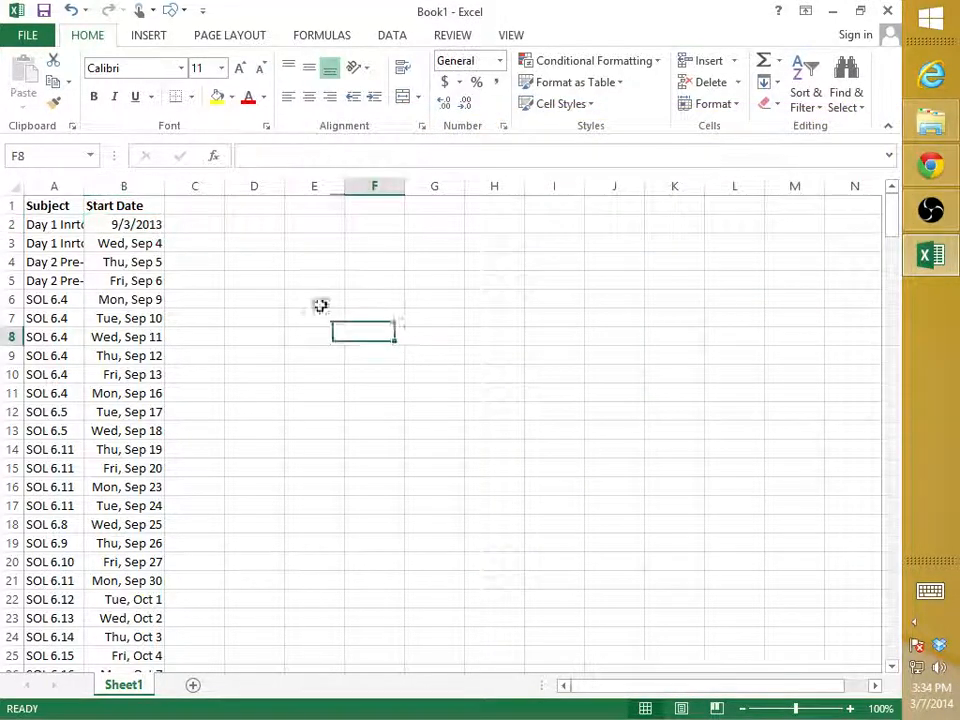
# - Copy the formatting of B2 onto the entire Start Date column with Format Painter
pyautogui.click(146, 225)
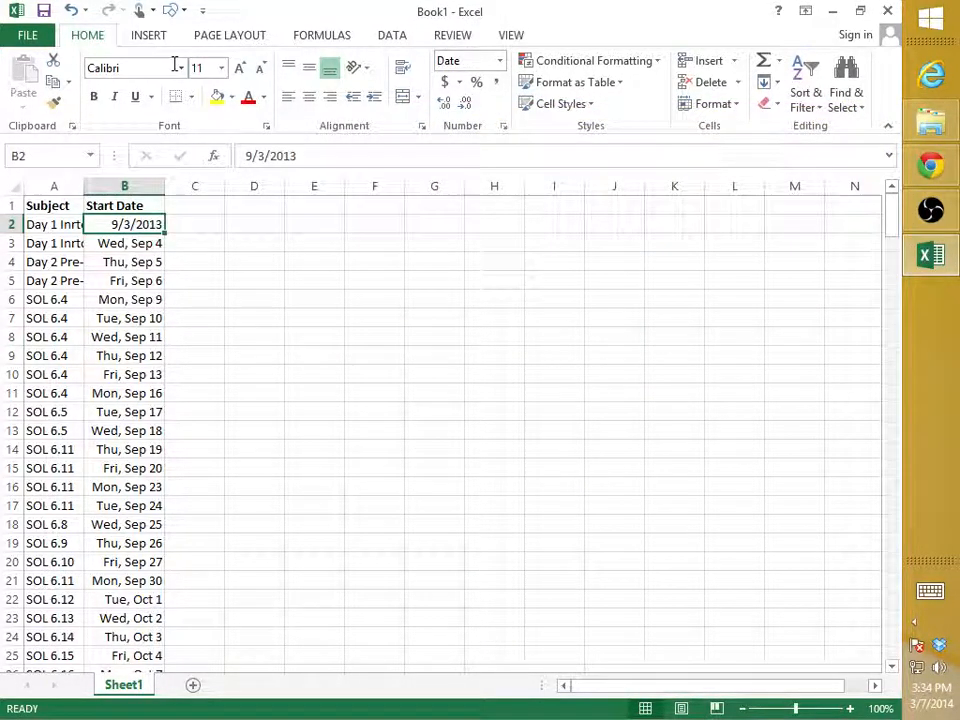
pyautogui.click(54, 103)
pyautogui.click(124, 186)
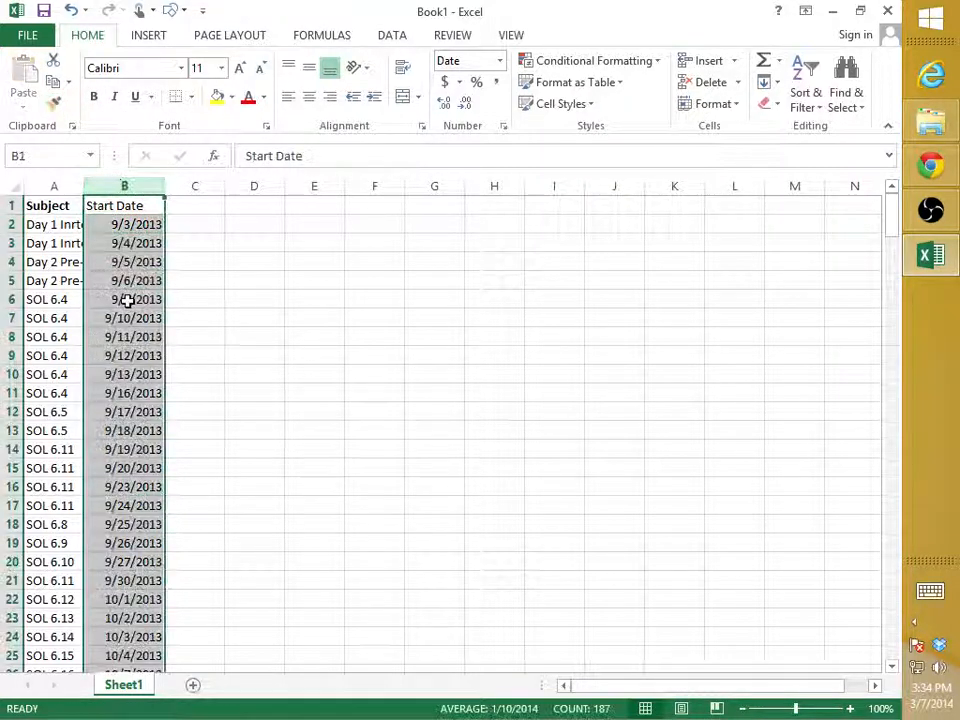
pyautogui.click(242, 463)
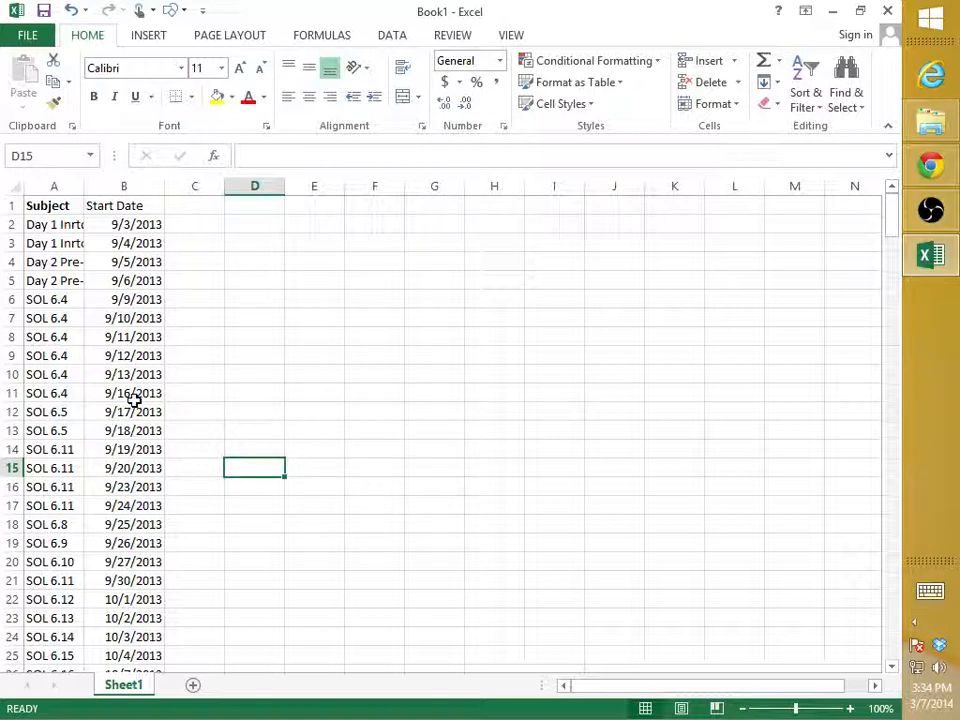
# - Save the workbook in the Downloads folder as "Test Pacing Calendar" in Excel Workbook format
pyautogui.hotkey('ctrl', 's')
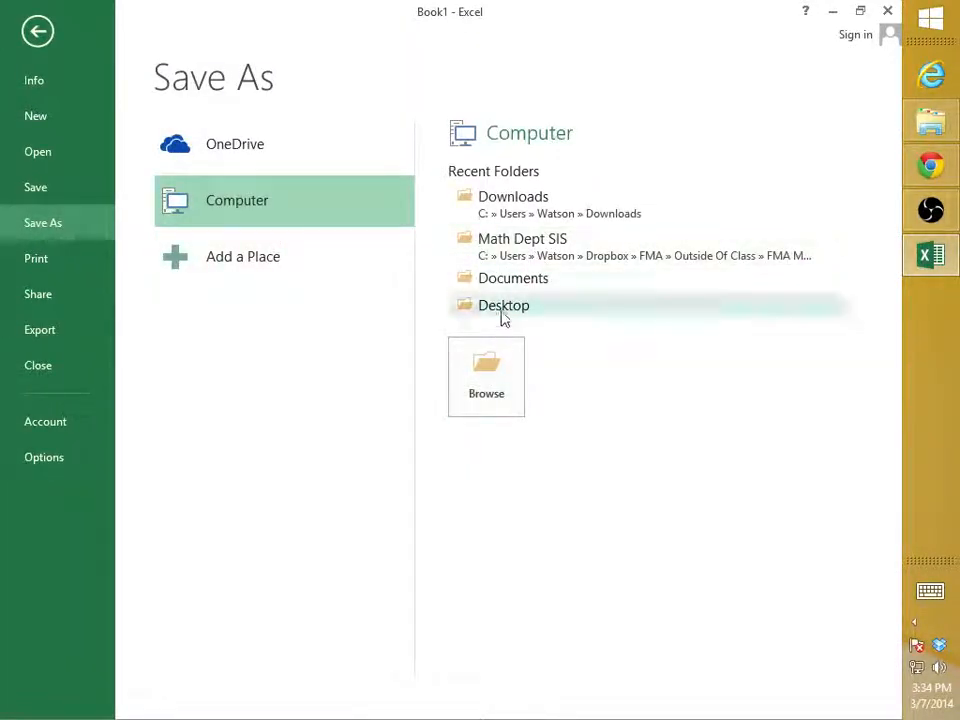
pyautogui.click(538, 213)
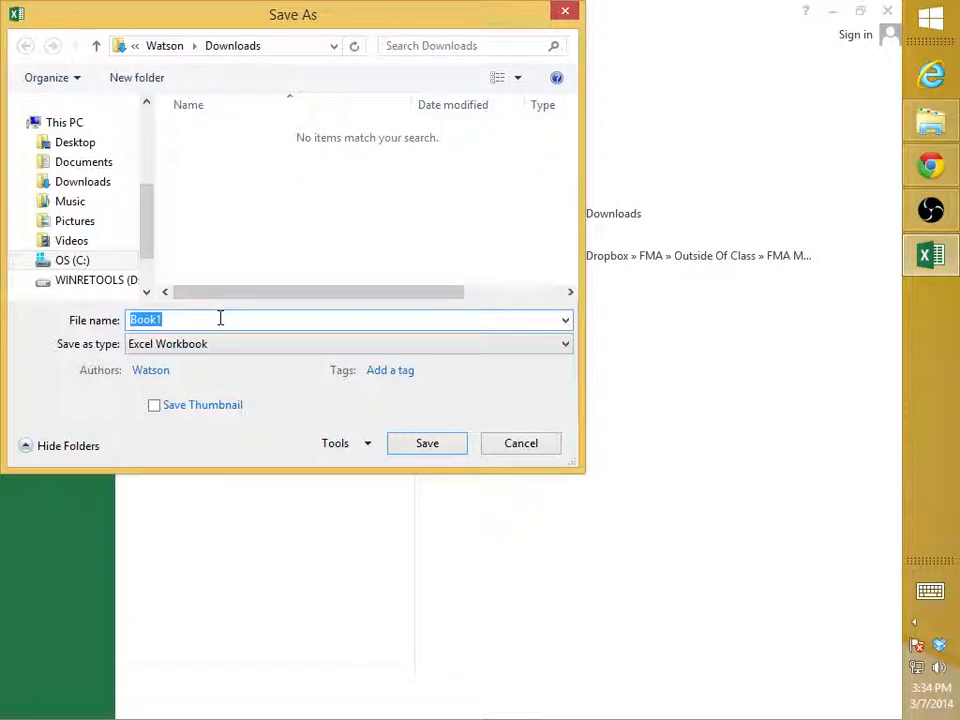
pyautogui.write('Test Pacing Cal')
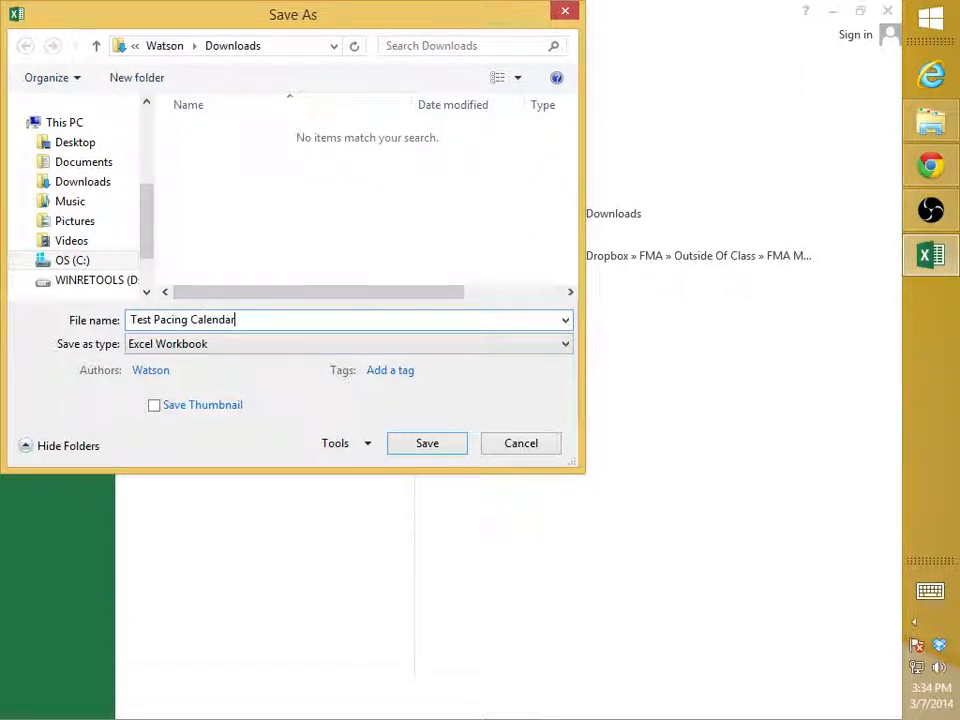
pyautogui.write('endar')
pyautogui.press('Return')
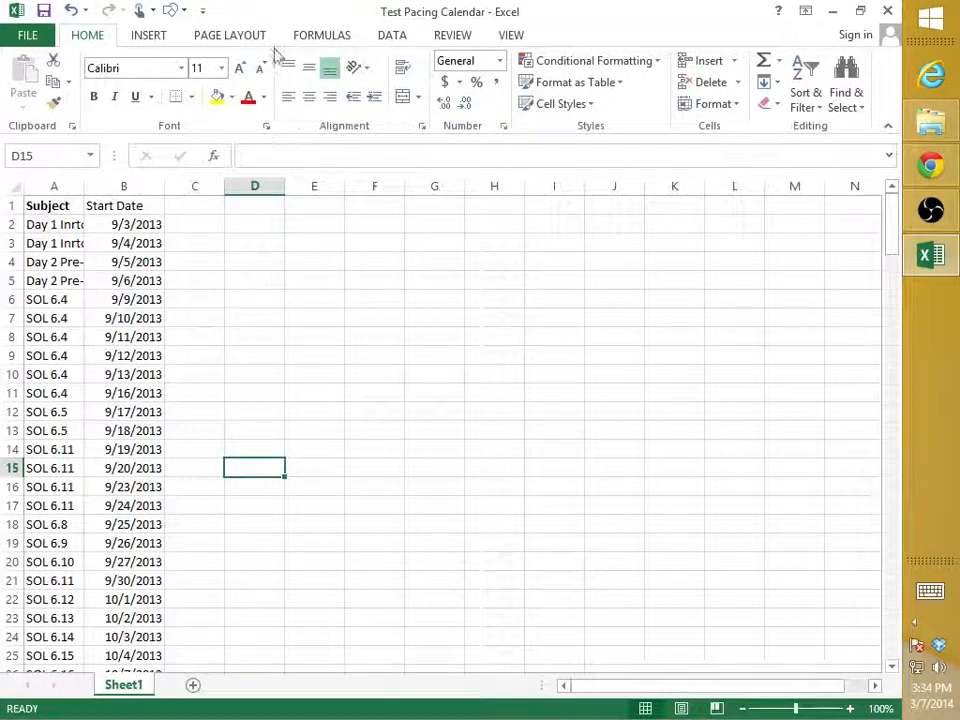
# - Save a copy of Test Pacing Calendar in the Downloads folder in CSV (Comma delimited) format, keeping that format
pyautogui.click(33, 35)
pyautogui.click(55, 222)
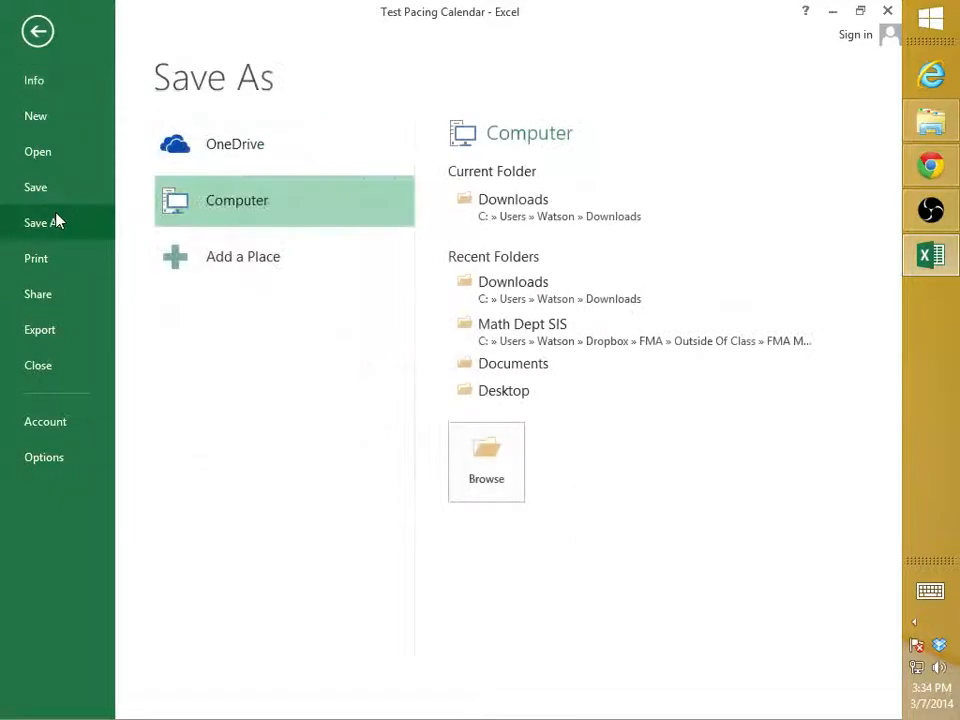
pyautogui.click(514, 295)
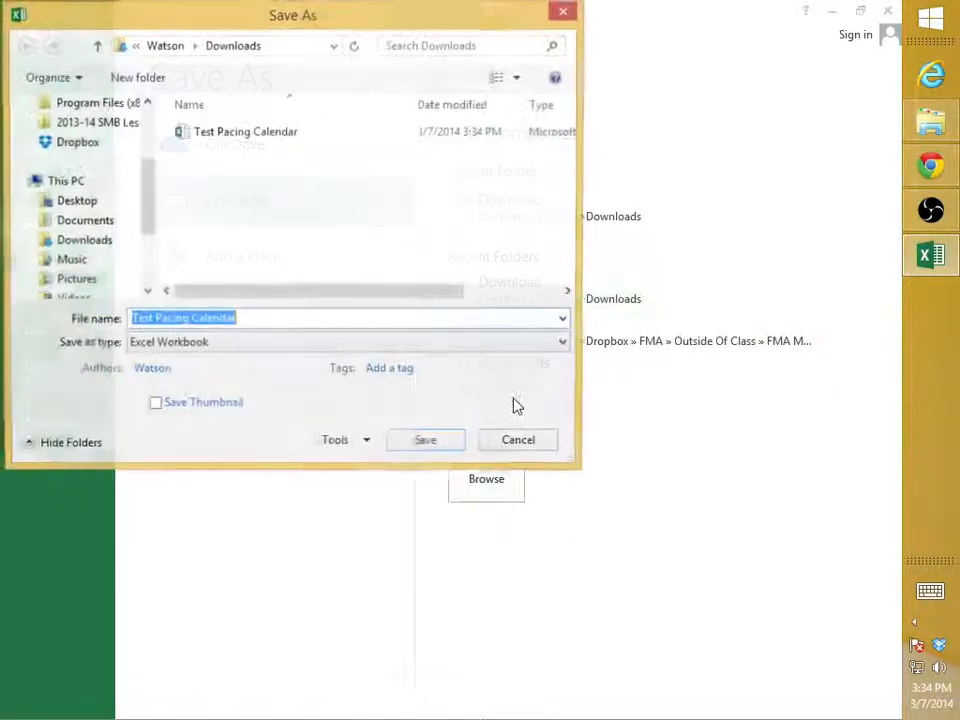
pyautogui.click(225, 343)
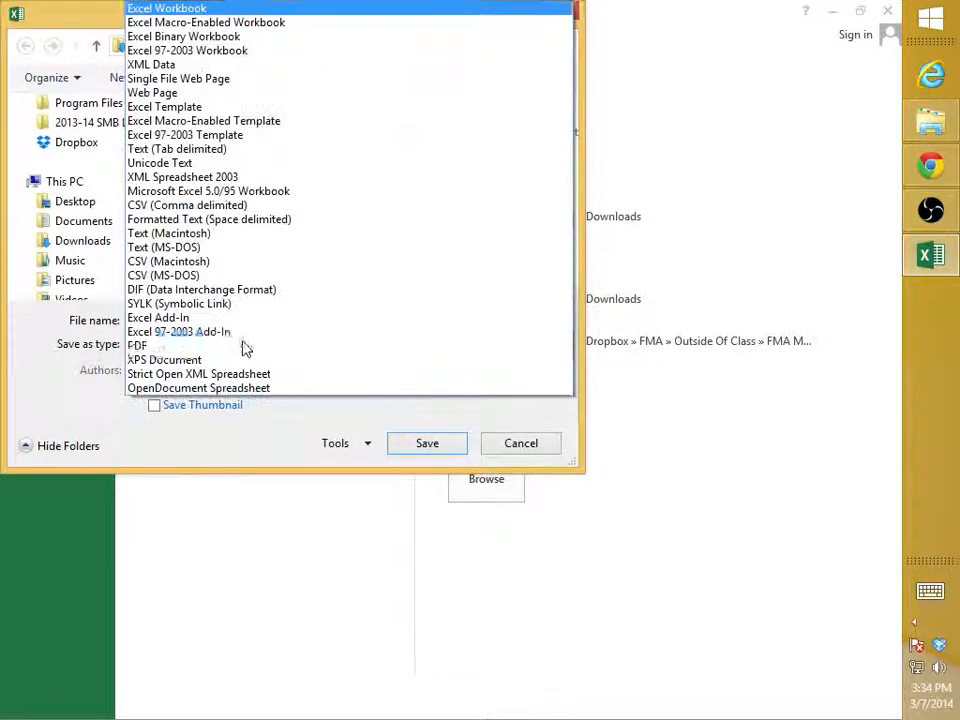
pyautogui.click(240, 208)
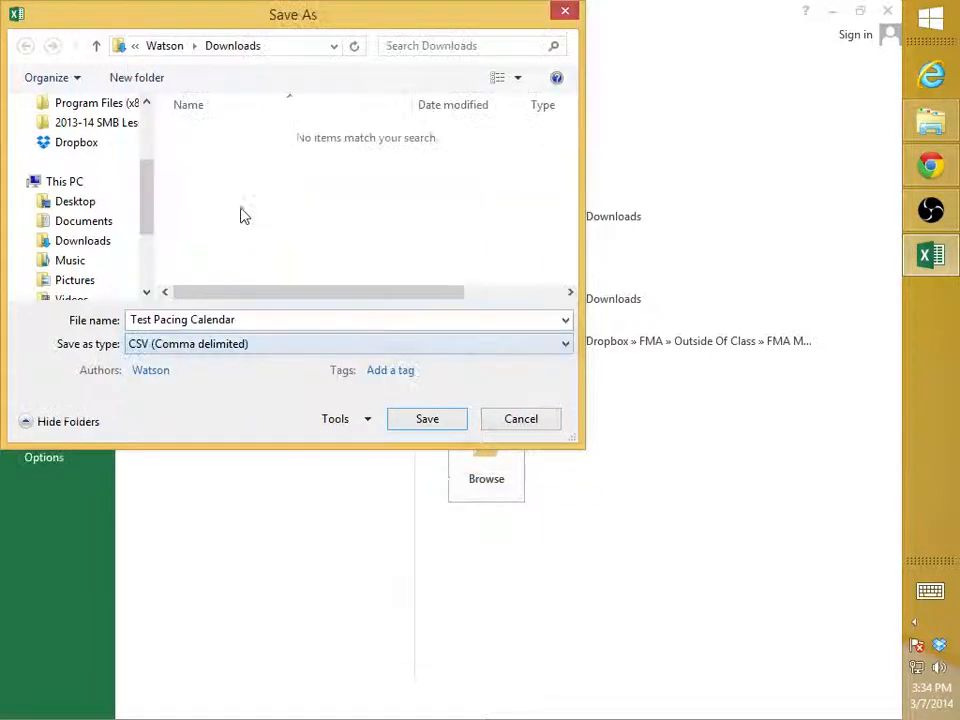
pyautogui.click(455, 427)
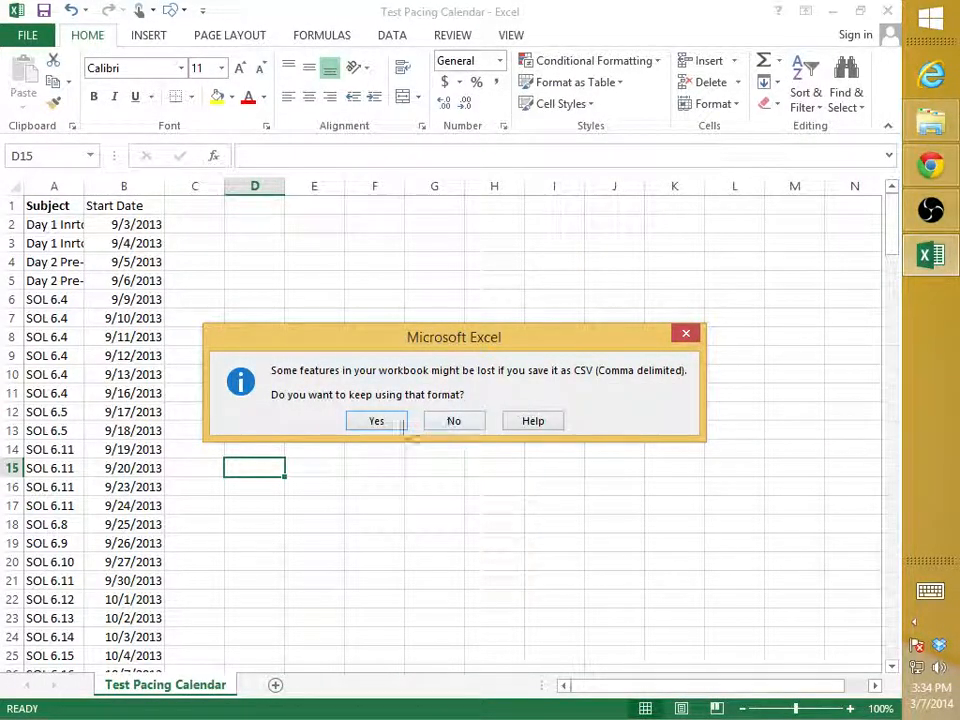
pyautogui.click(376, 421)
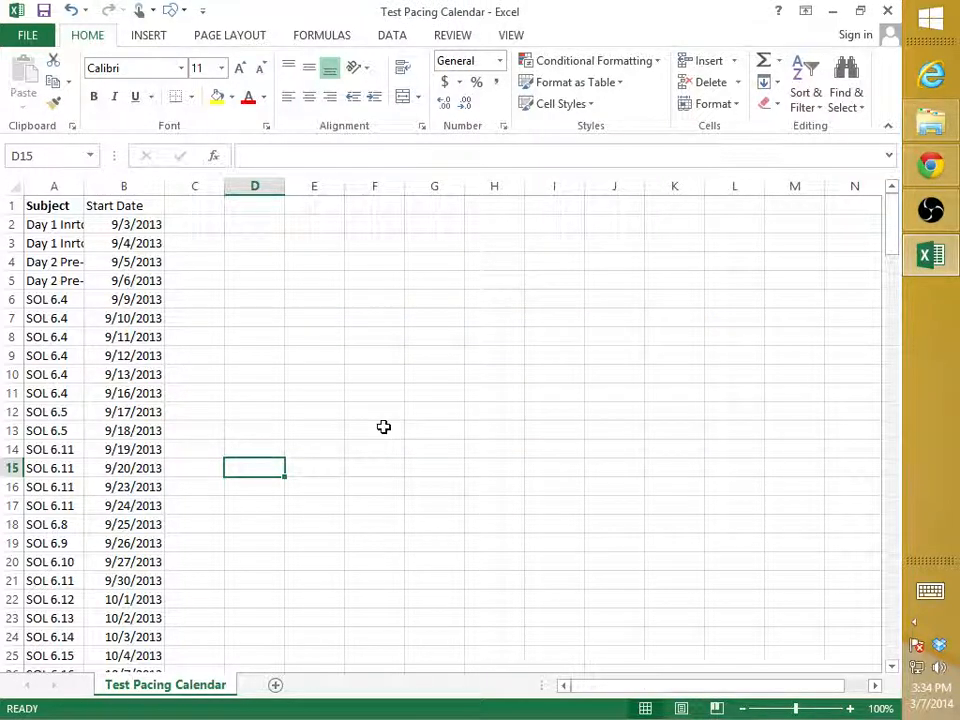
# - Switch to Google Calendar in Chrome and create a new calendar named "Pacing Calendar"
pyautogui.press('super+Tab')
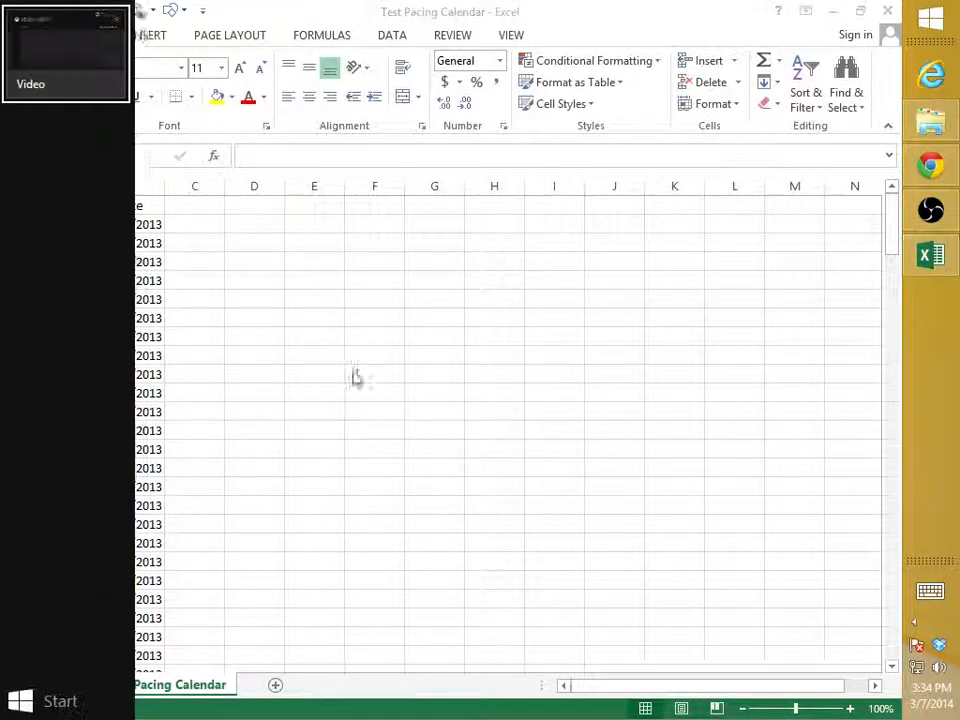
pyautogui.hotkey('alt', 'Tab')
pyautogui.hotkey('alt', 'Tab')
pyautogui.hotkey('alt', 'Tab')
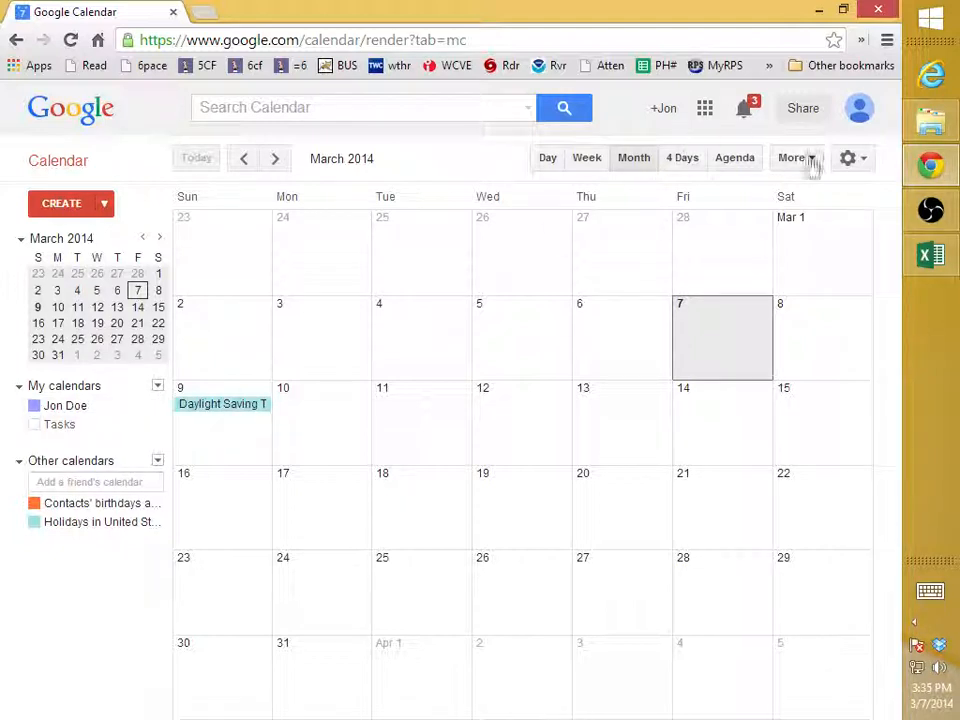
pyautogui.click(851, 161)
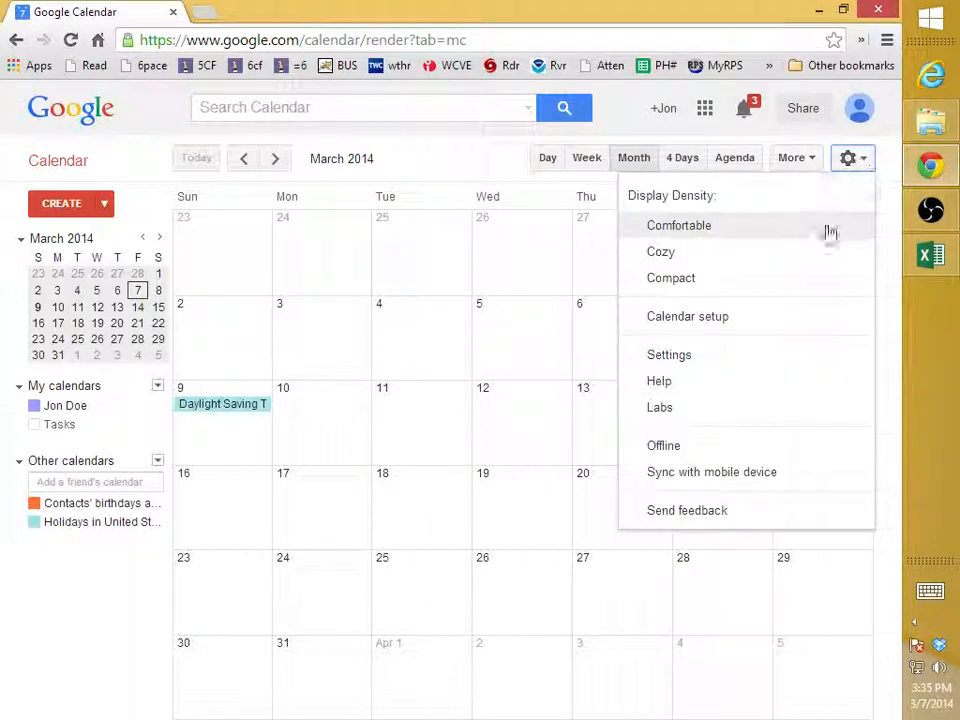
pyautogui.click(700, 357)
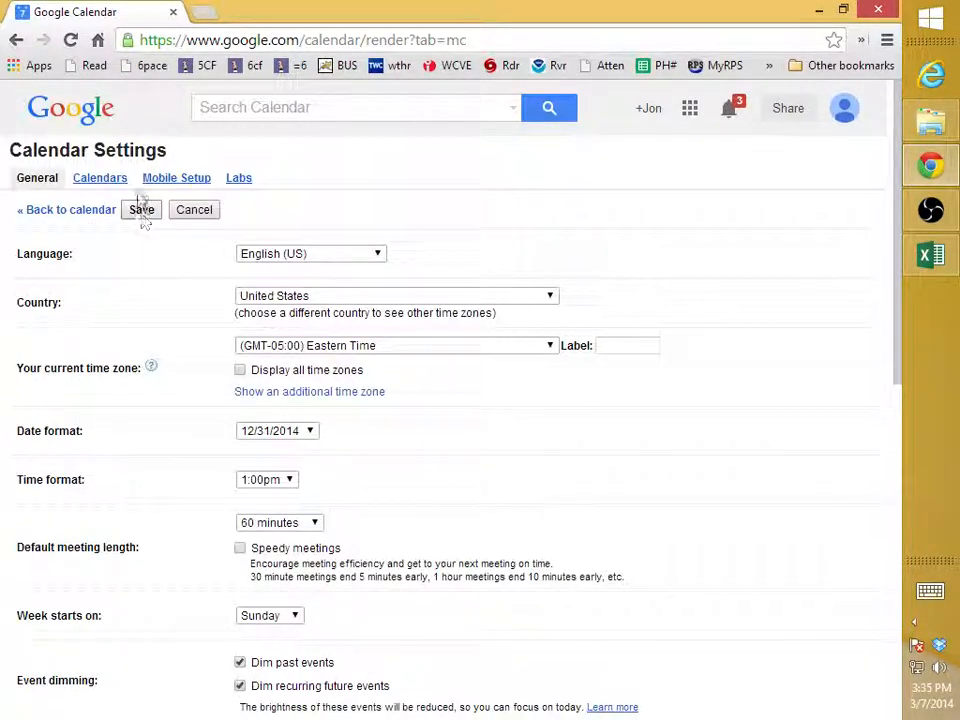
pyautogui.click(100, 178)
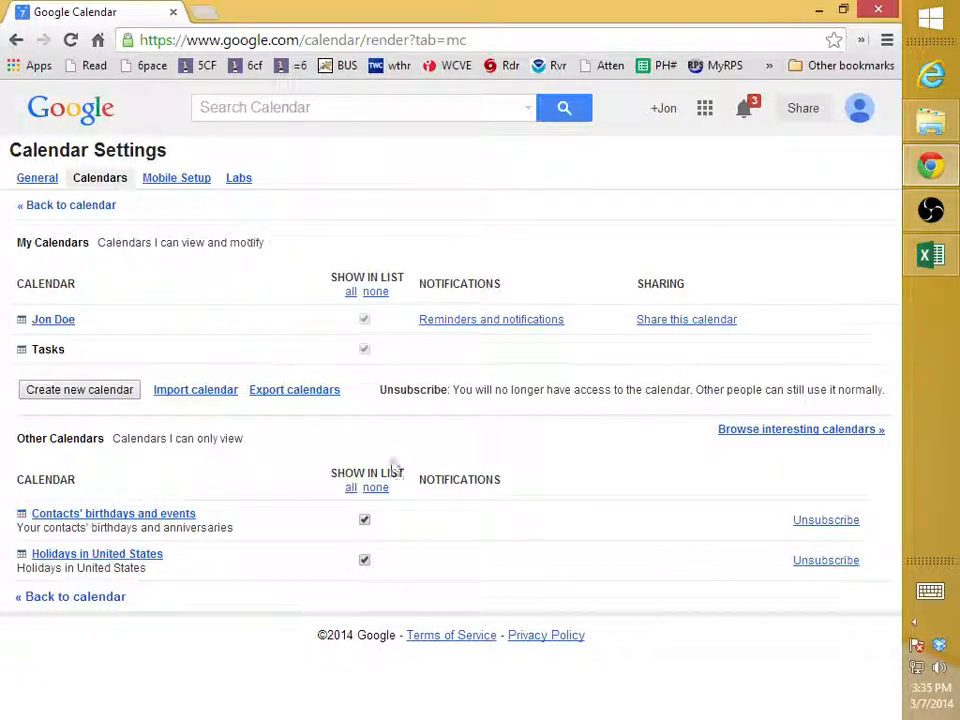
pyautogui.click(100, 392)
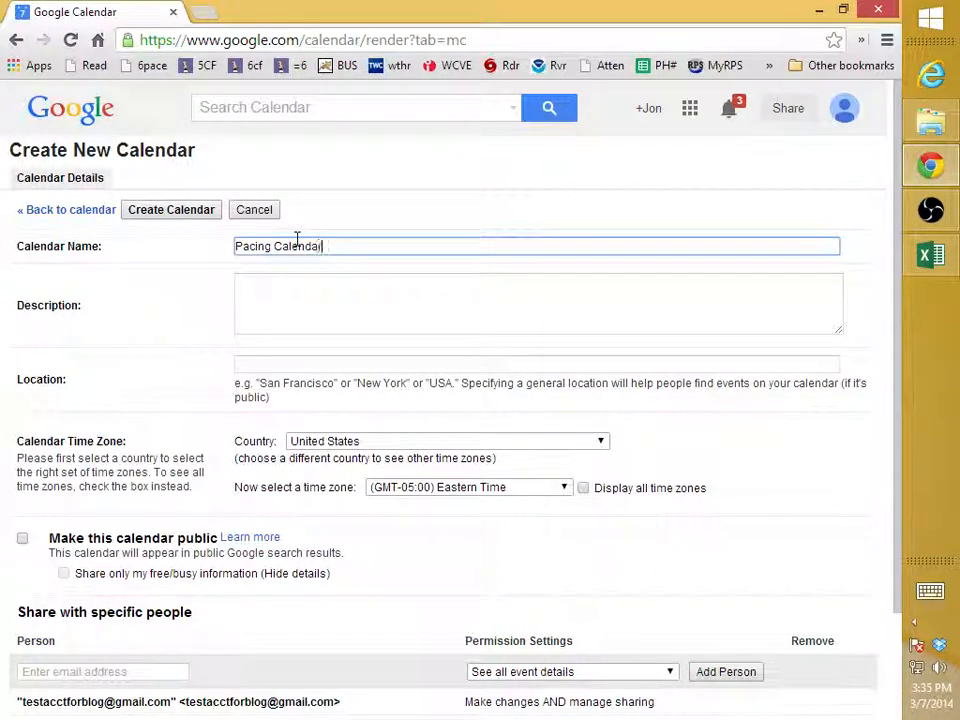
pyautogui.click(206, 213)
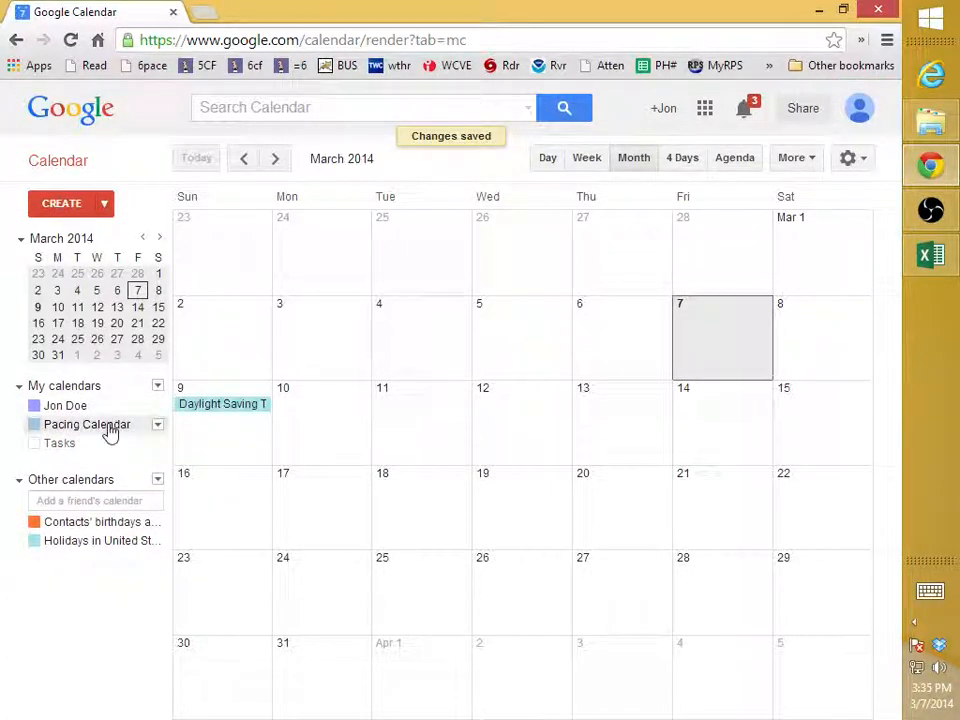
# - Collapse both calendar lists and start a calendar import with Pacing Calendar as the destination
pyautogui.click(19, 386)
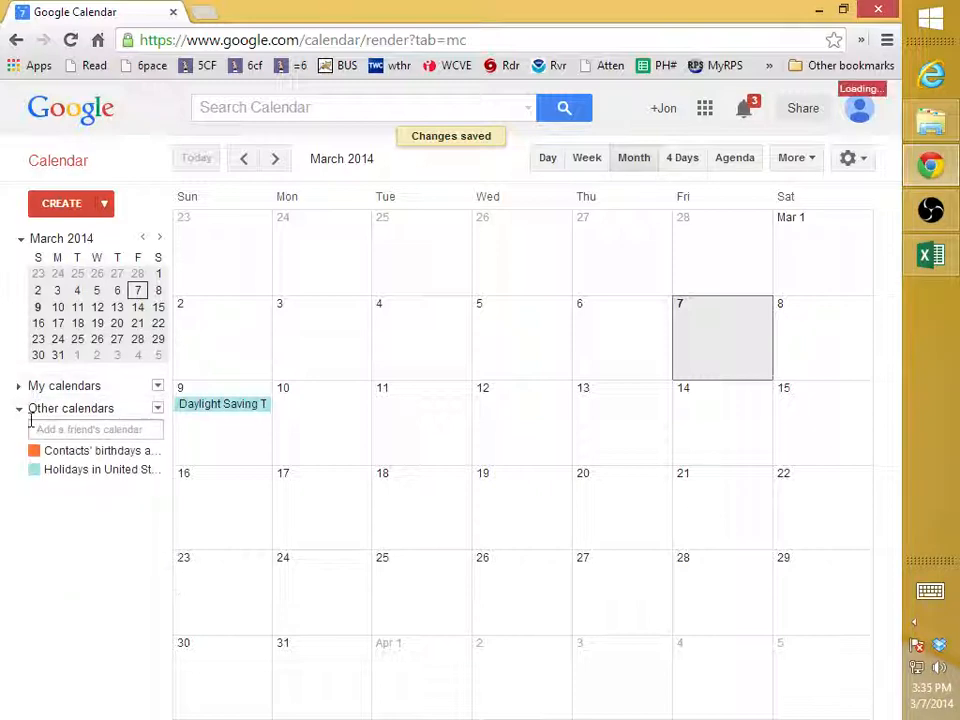
pyautogui.click(20, 410)
pyautogui.click(157, 408)
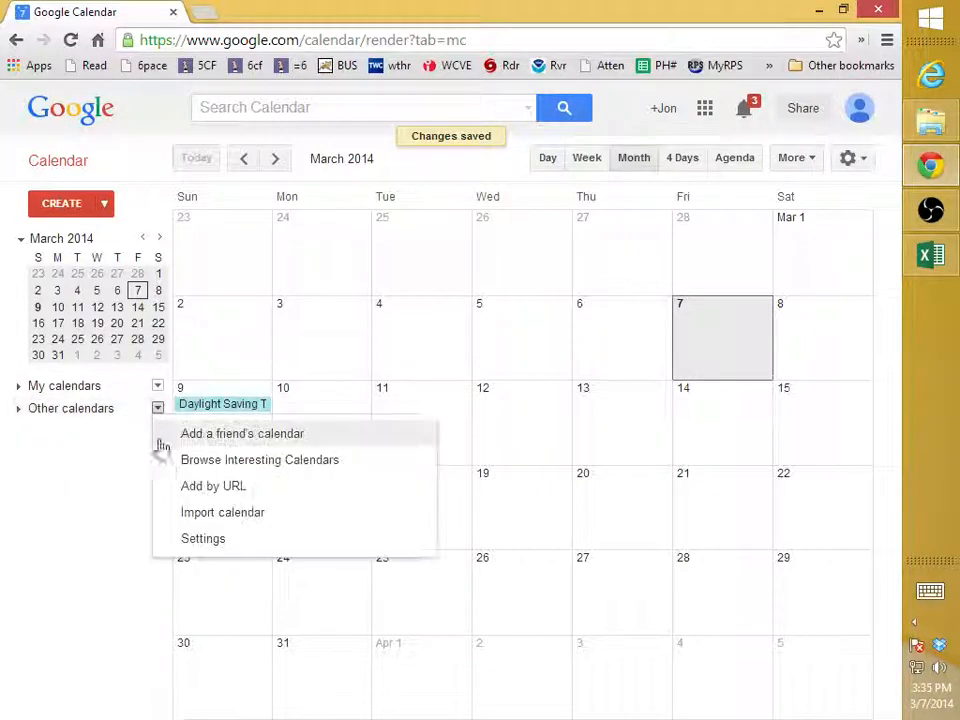
pyautogui.click(242, 514)
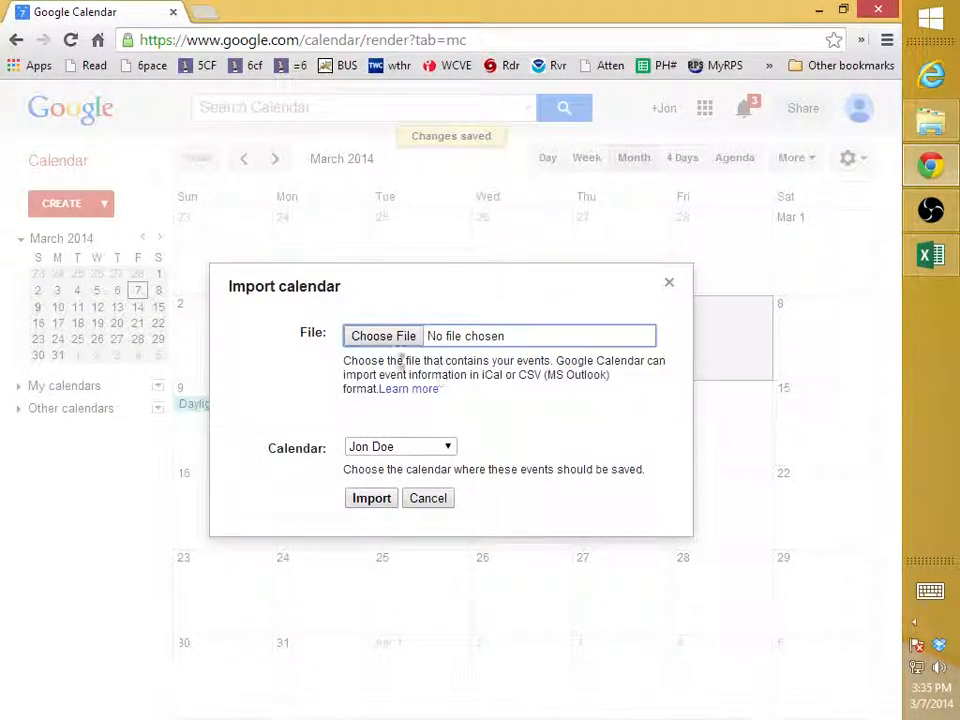
pyautogui.click(450, 448)
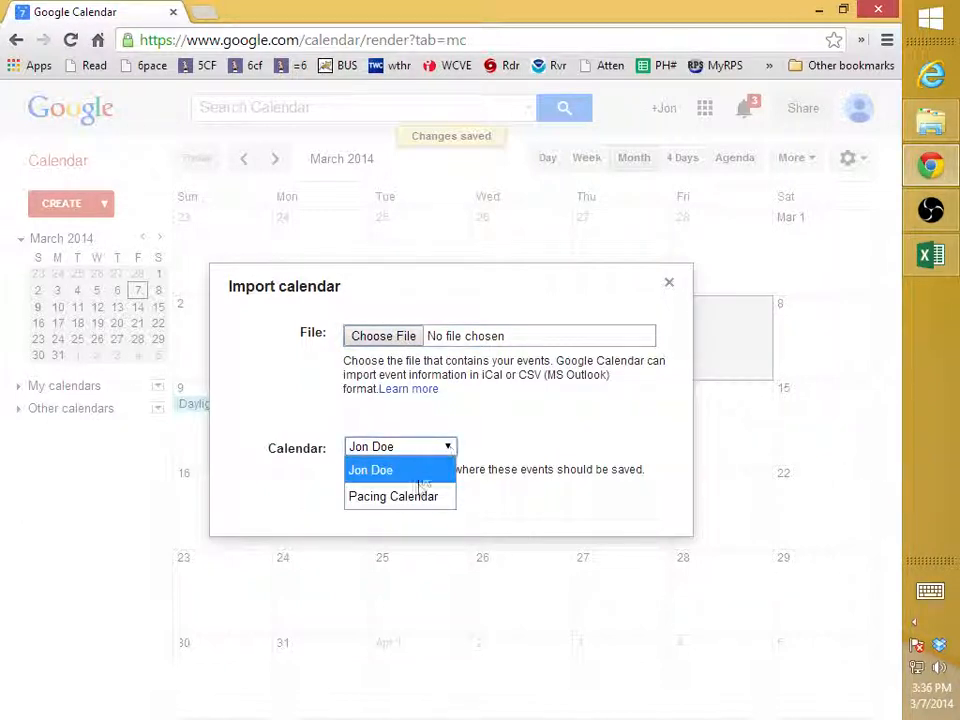
pyautogui.click(394, 496)
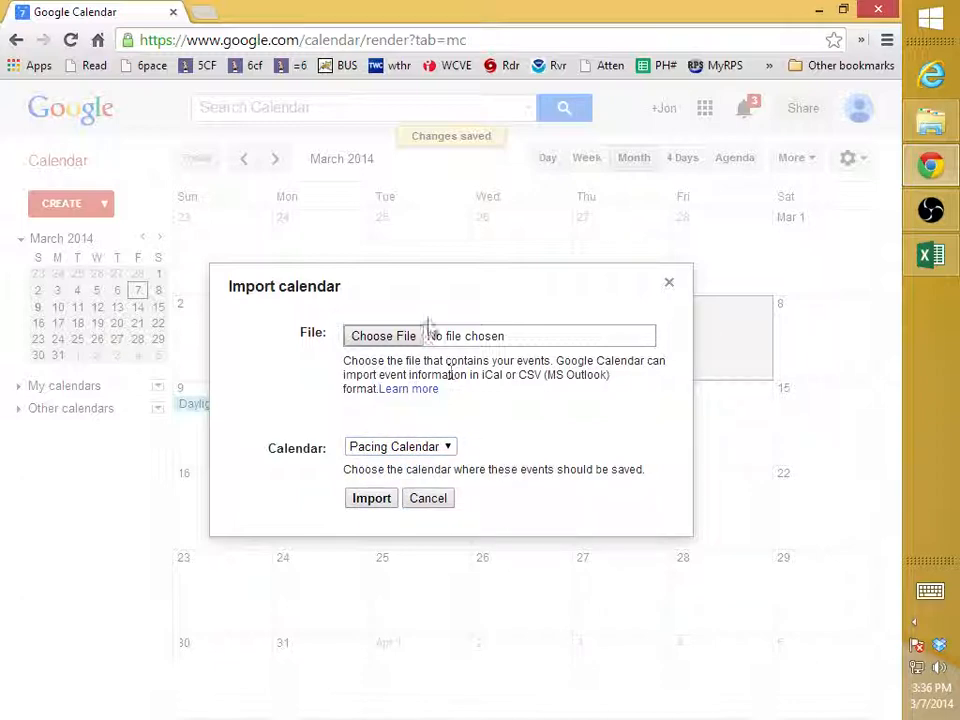
pyautogui.click(403, 336)
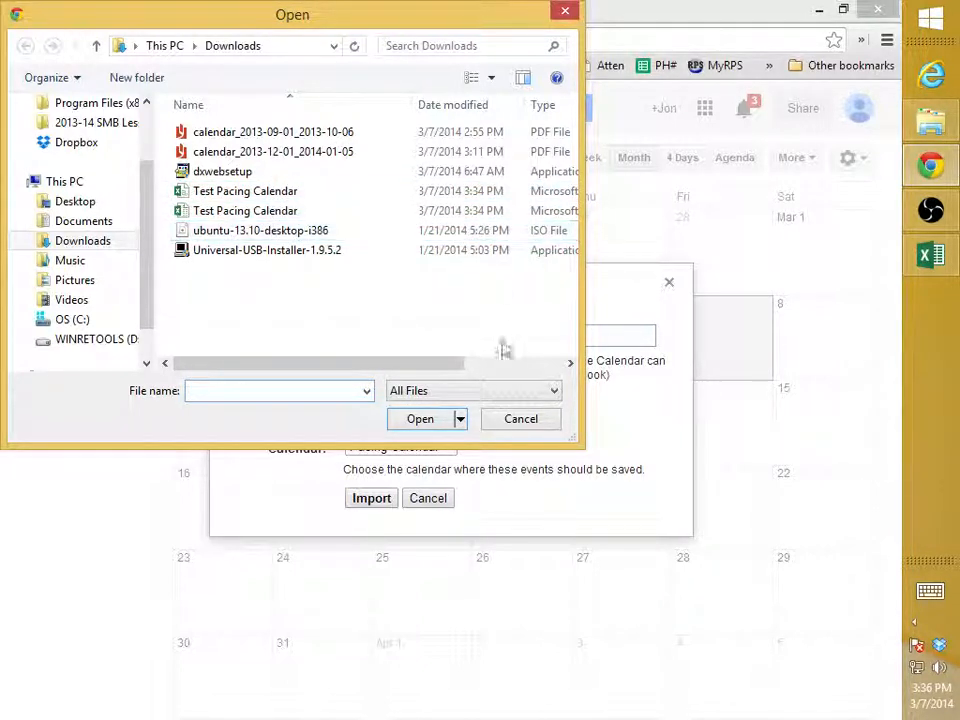
pyautogui.moveTo(581, 446); pyautogui.dragTo(792, 474)
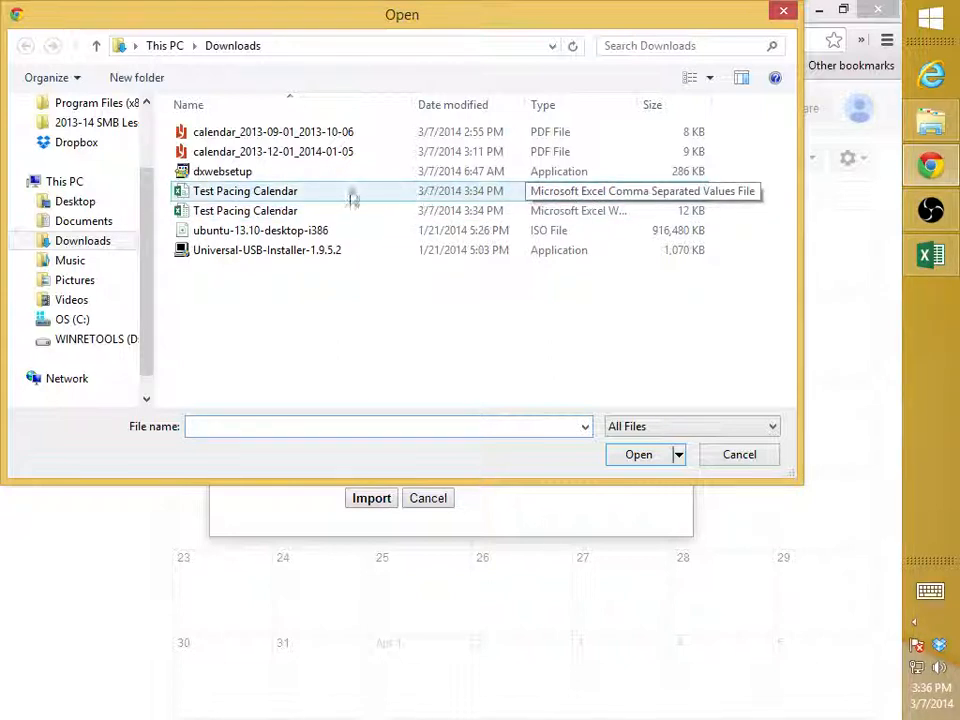
pyautogui.doubleClick(236, 196)
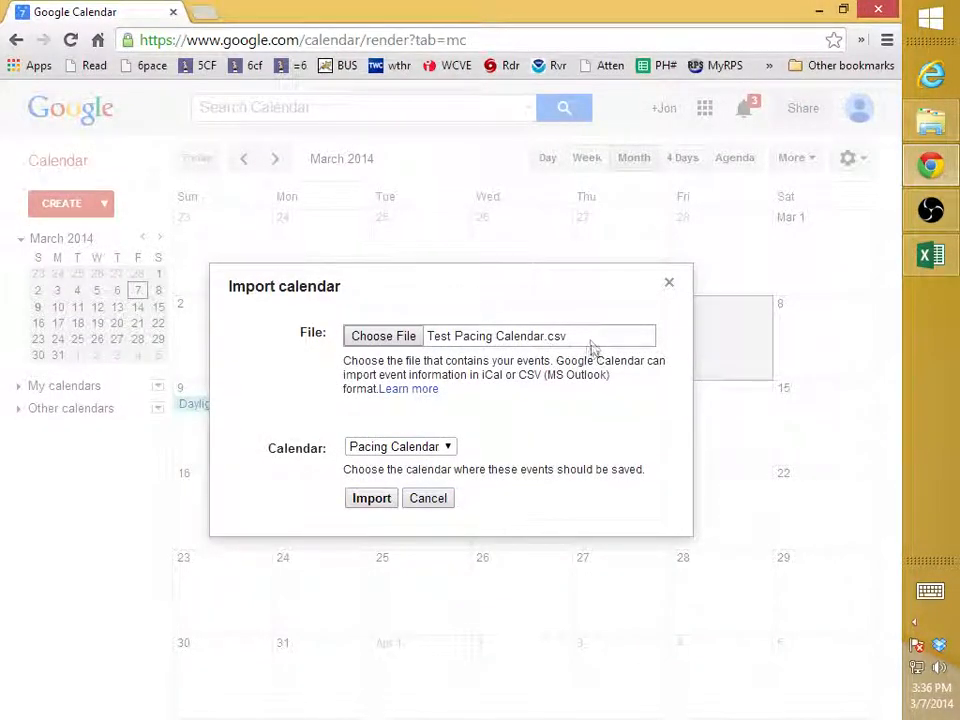
pyautogui.click(570, 342)
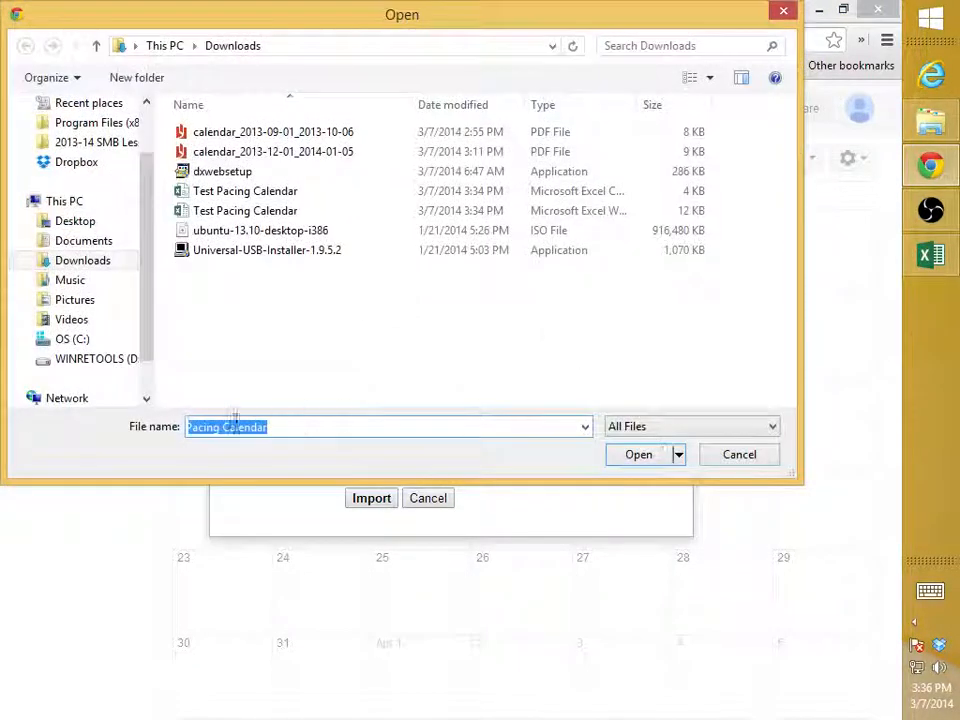
pyautogui.click(740, 460)
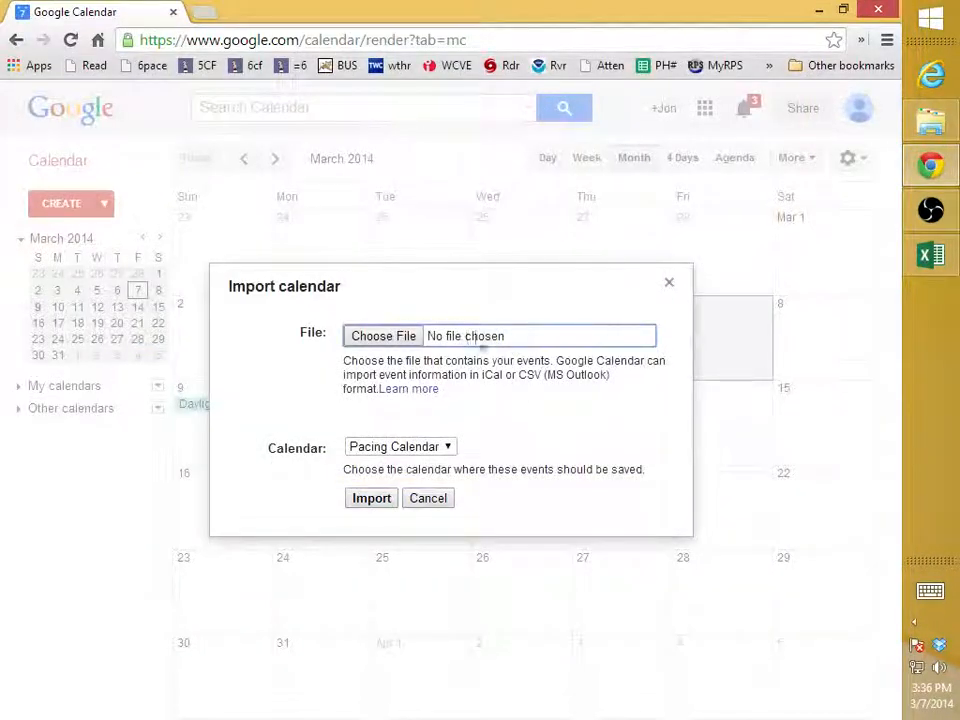
# - Import the events from Test Pacing Calendar.csv in the Downloads folder and close the import summary
pyautogui.click(403, 340)
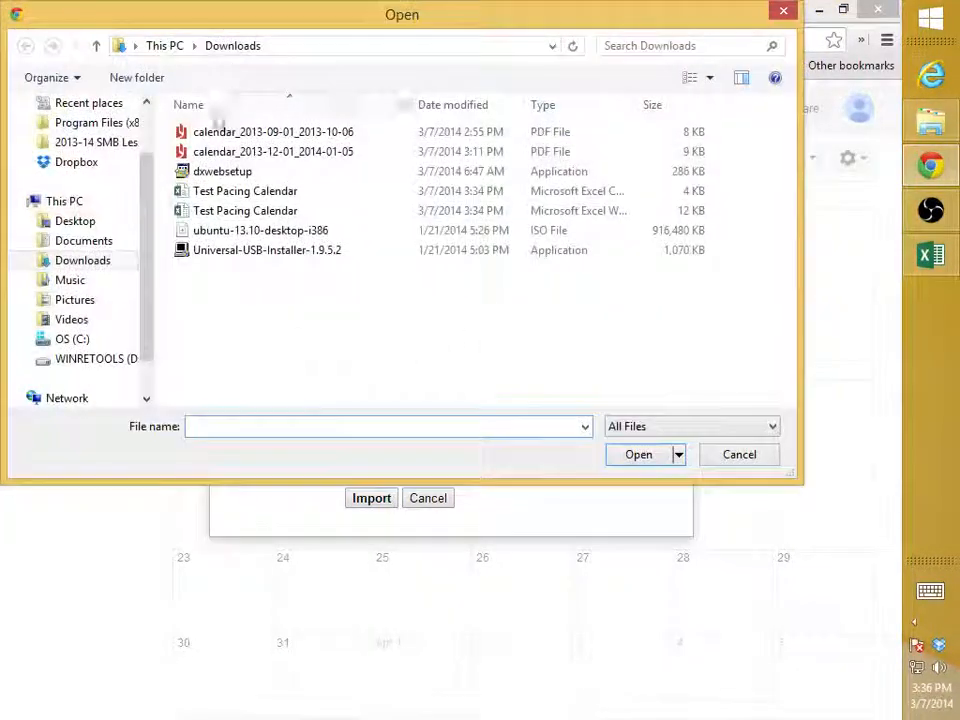
pyautogui.doubleClick(311, 195)
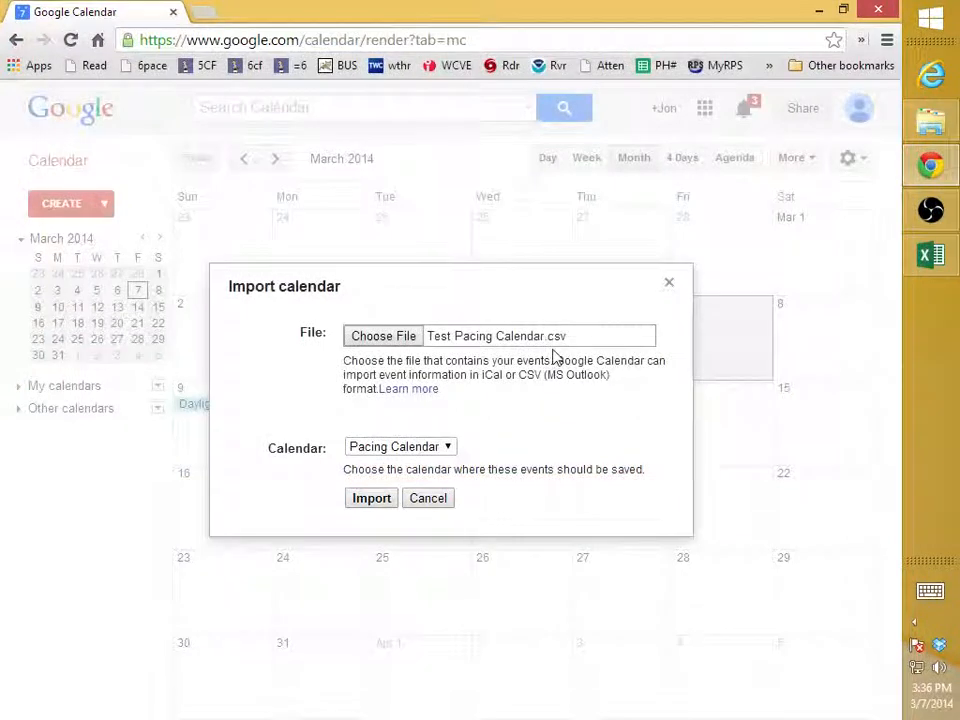
pyautogui.click(372, 500)
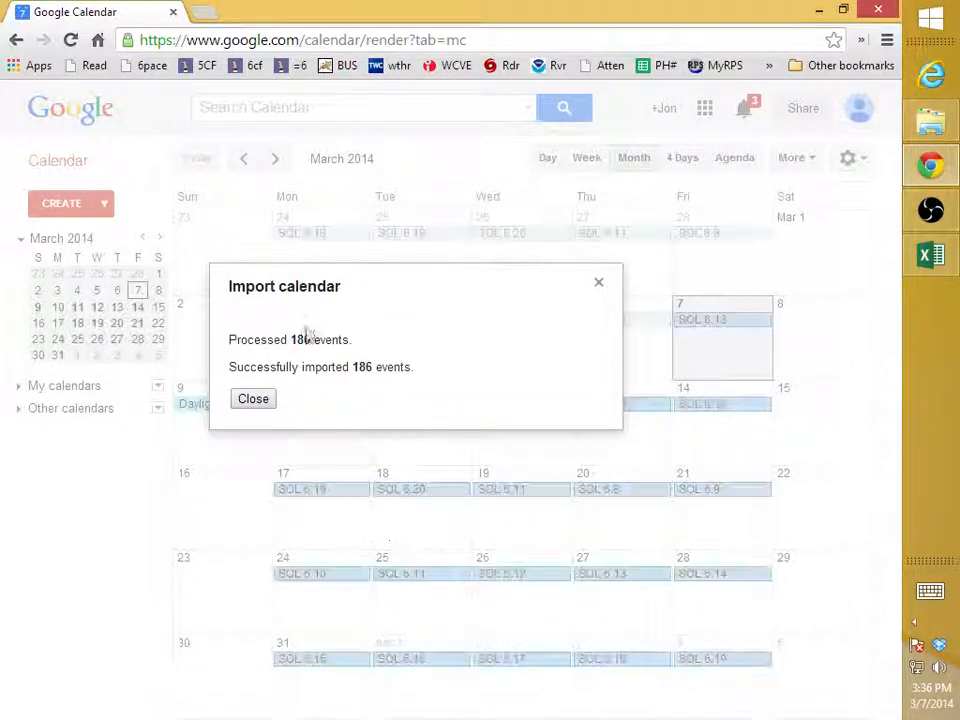
pyautogui.moveTo(291, 340); pyautogui.dragTo(352, 340)
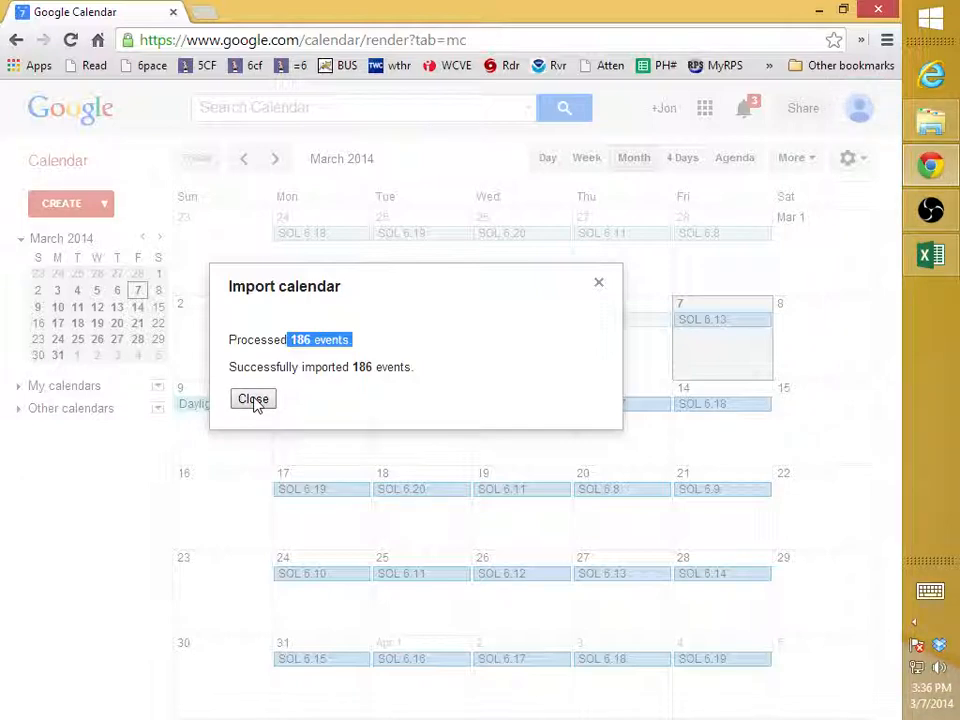
pyautogui.click(253, 399)
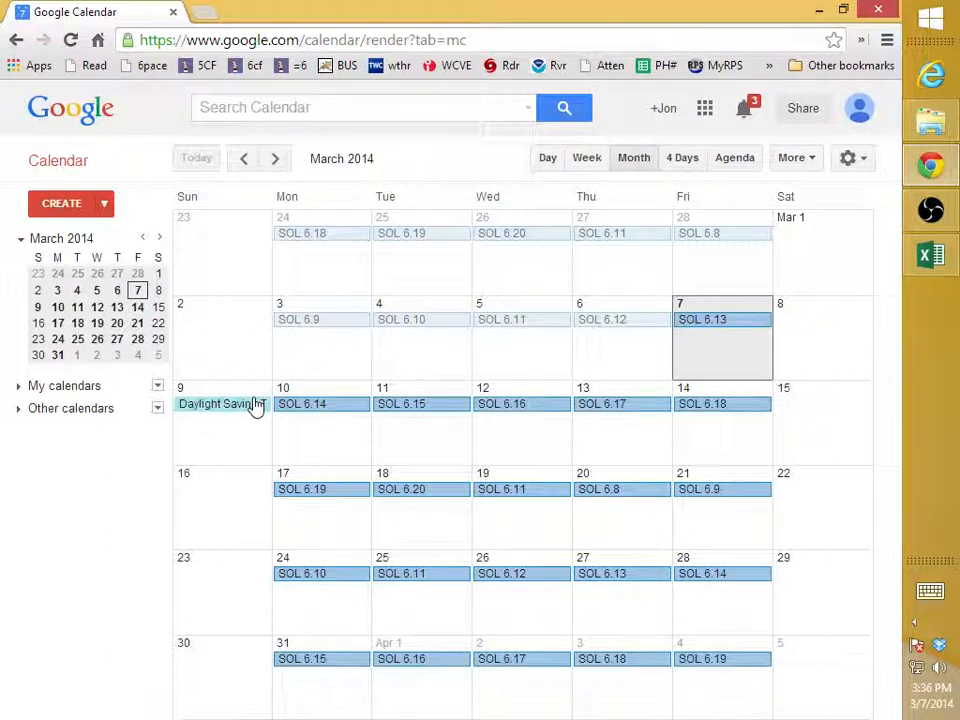
# - Browse the months from May 2014 back to November 2013 and on to December to check the imported lessons and Winter break
pyautogui.scroll(-3, 664, 440)
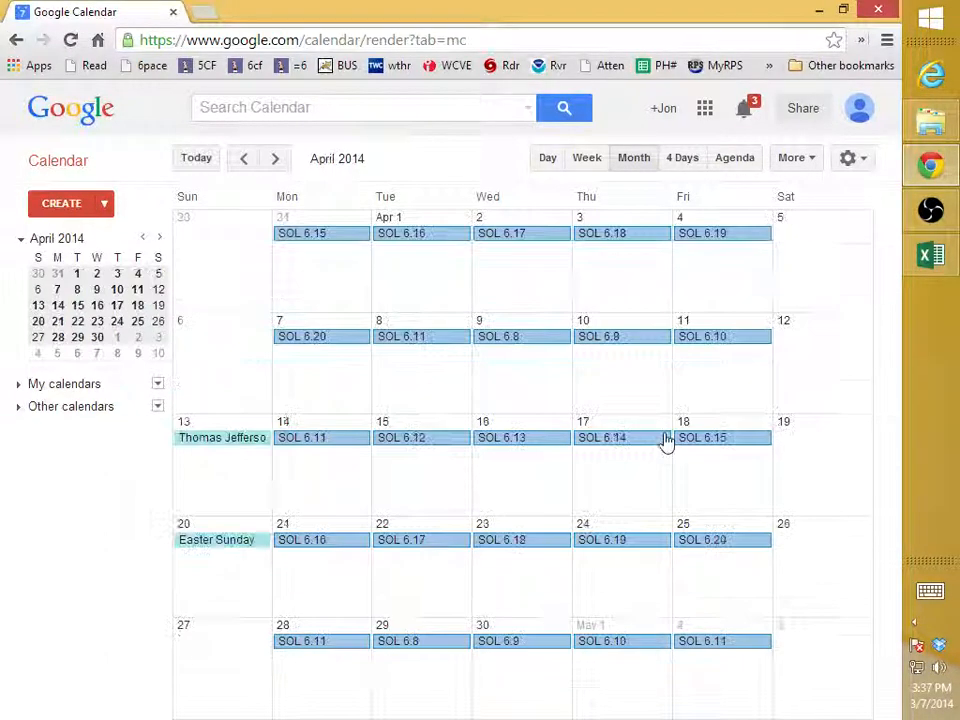
pyautogui.scroll(1, 666, 448)
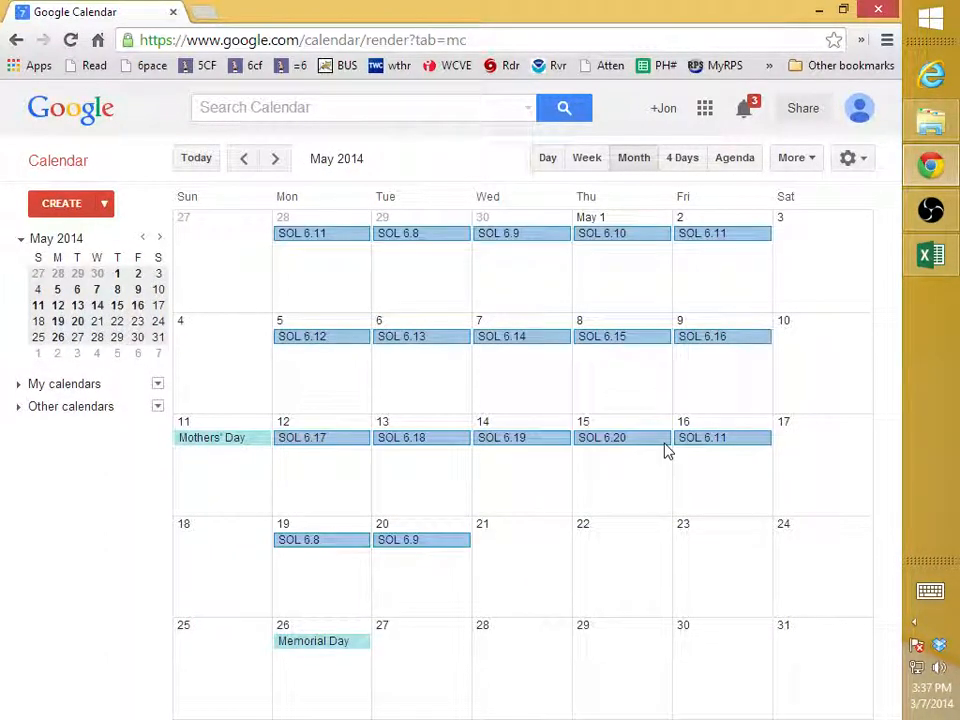
pyautogui.scroll(2, 664, 449)
pyautogui.scroll(3, 659, 447)
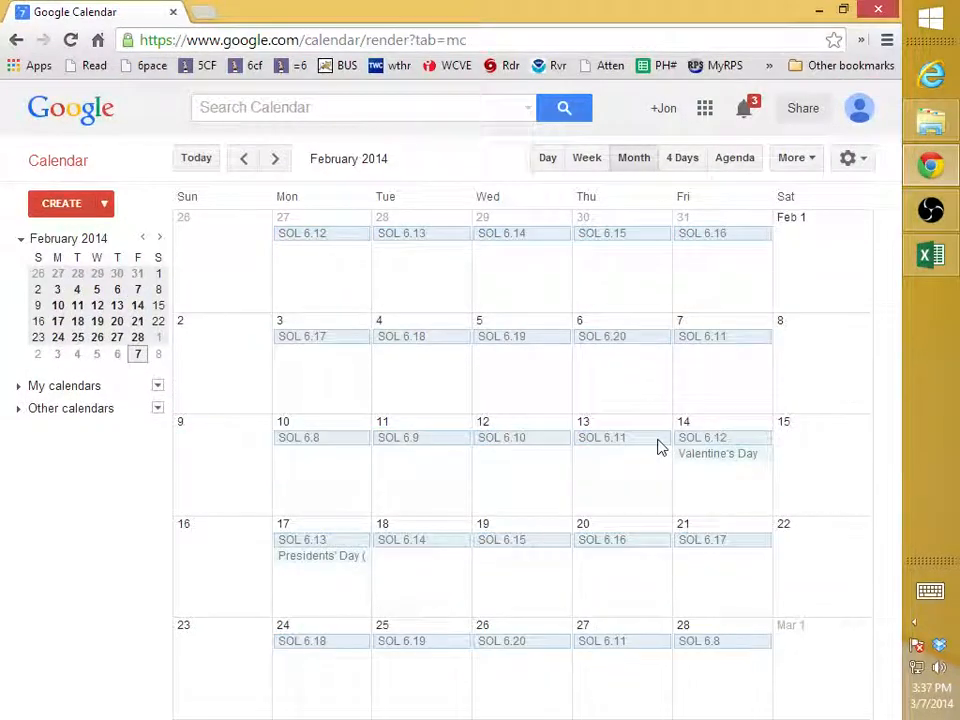
pyautogui.press('p')
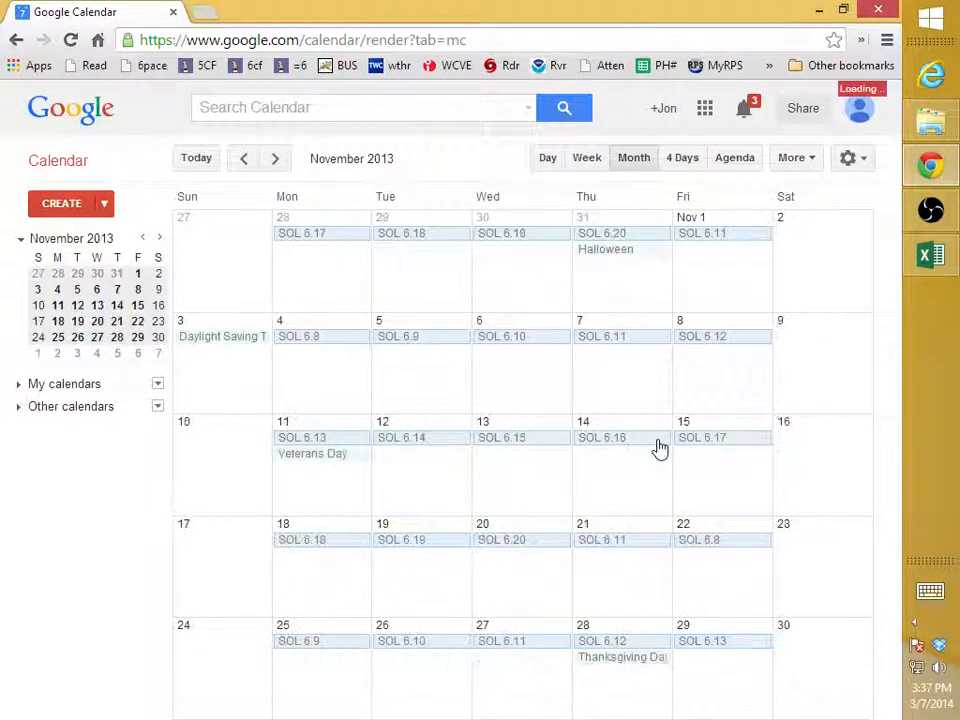
pyautogui.press('n')
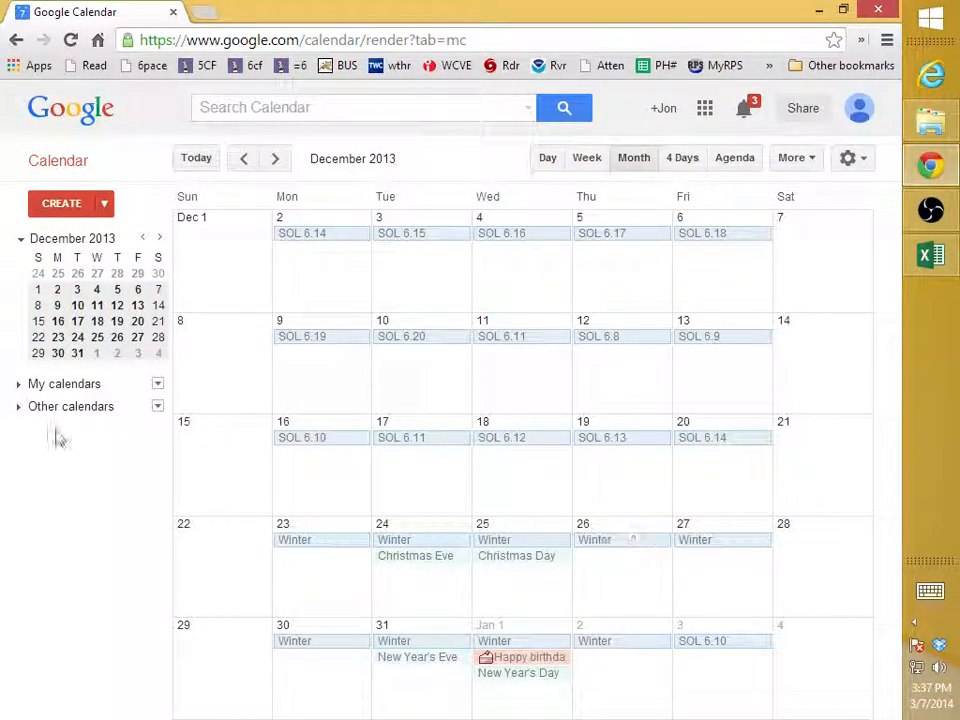
# - Expand the list of own calendars and hide the Pacing Calendar's events, then show them again
pyautogui.click(35, 385)
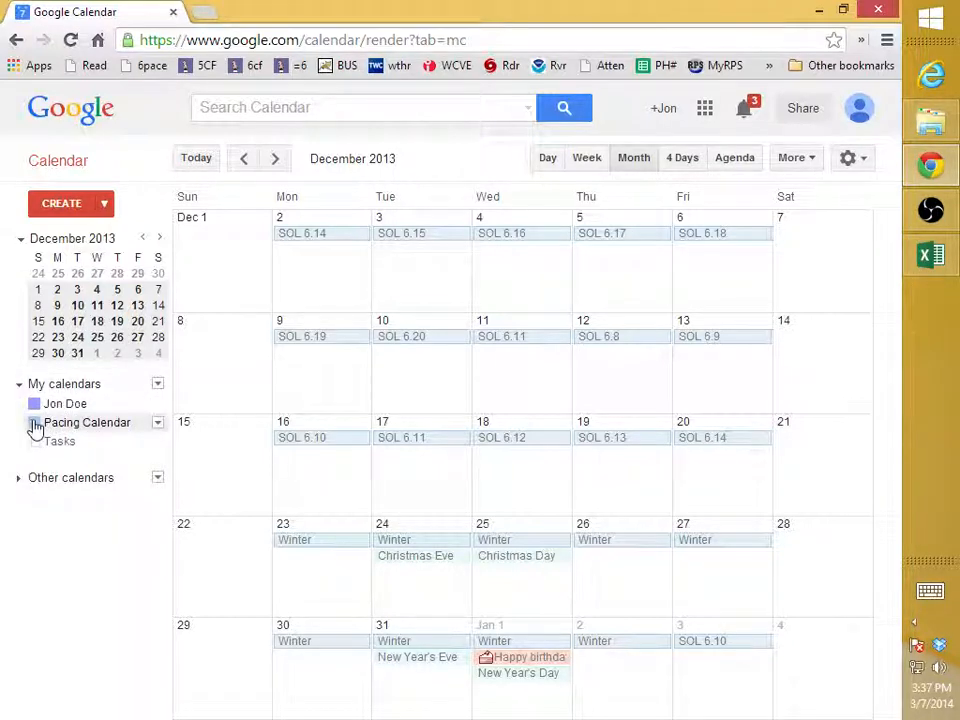
pyautogui.click(35, 423)
pyautogui.click(35, 423)
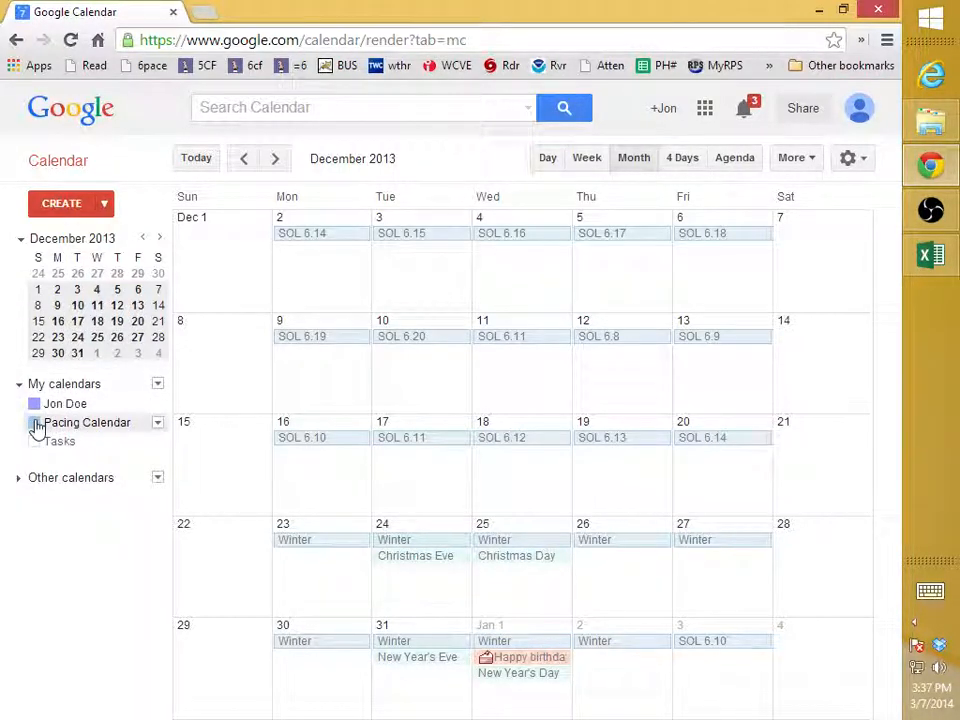
# - Toggle the Pacing Calendar's events off and back on in the month view
pyautogui.click(35, 423)
pyautogui.click(35, 423)
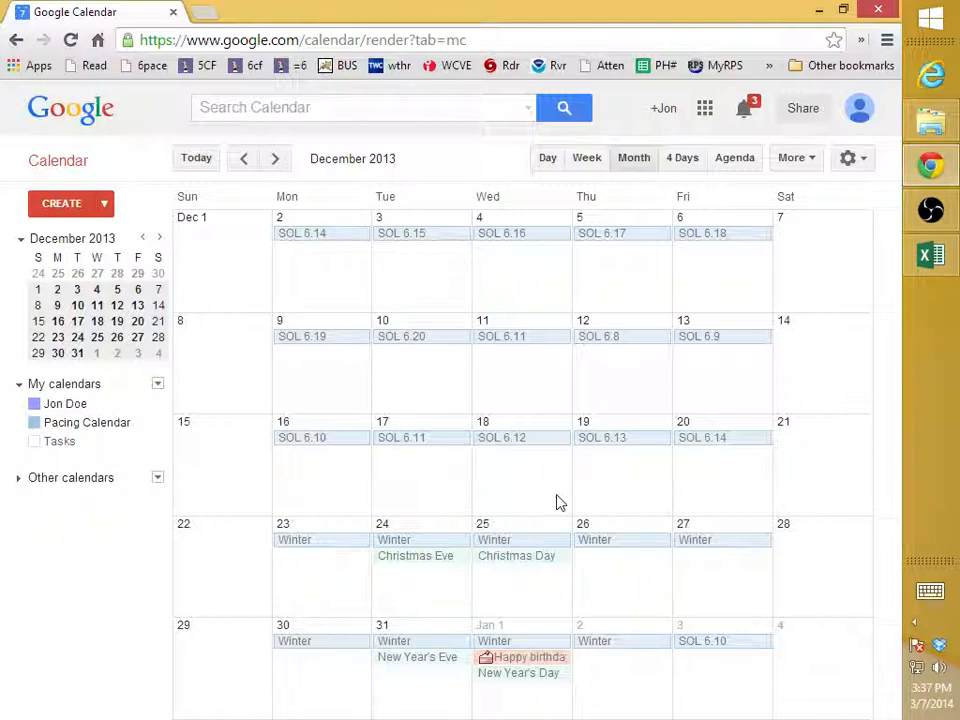
# - Save the December 2013 calendar as a PDF with the default print settings, view the file and close it
pyautogui.click(795, 158)
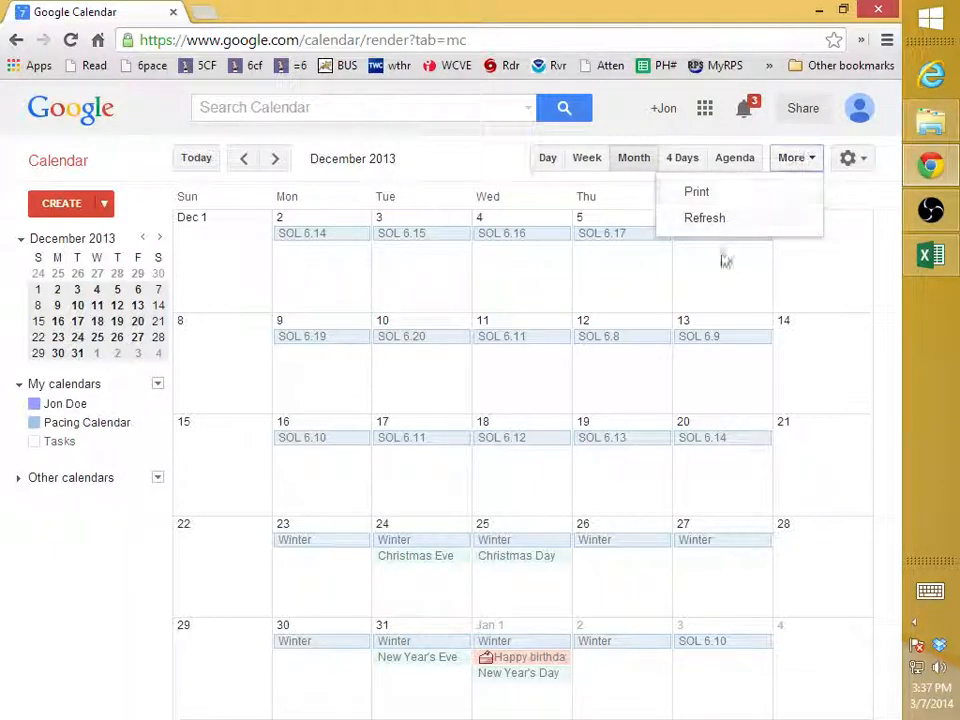
pyautogui.click(715, 199)
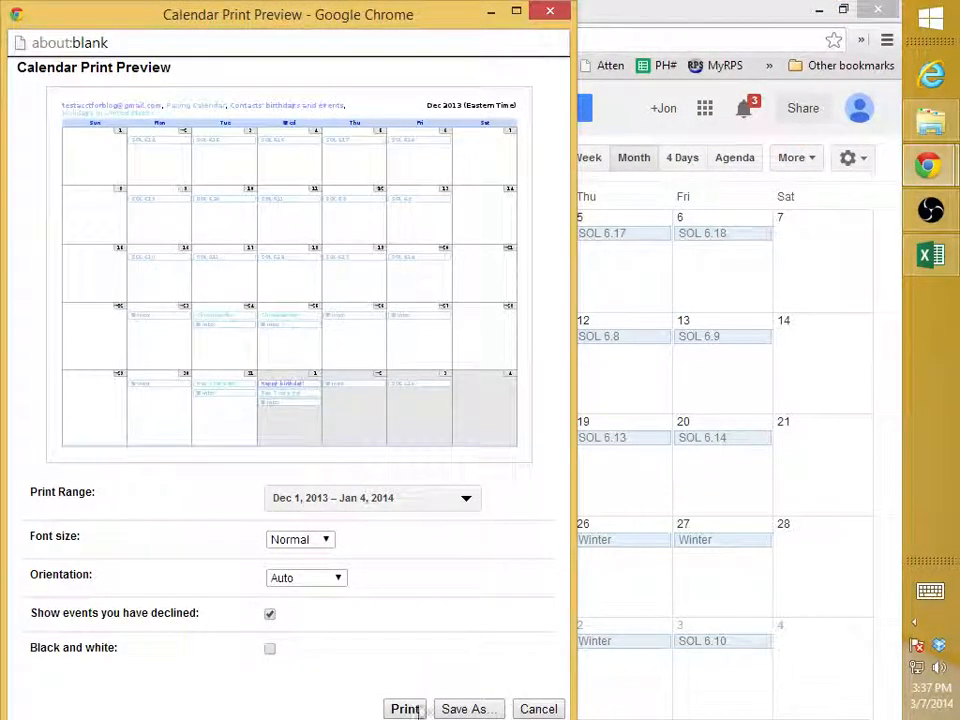
pyautogui.click(466, 708)
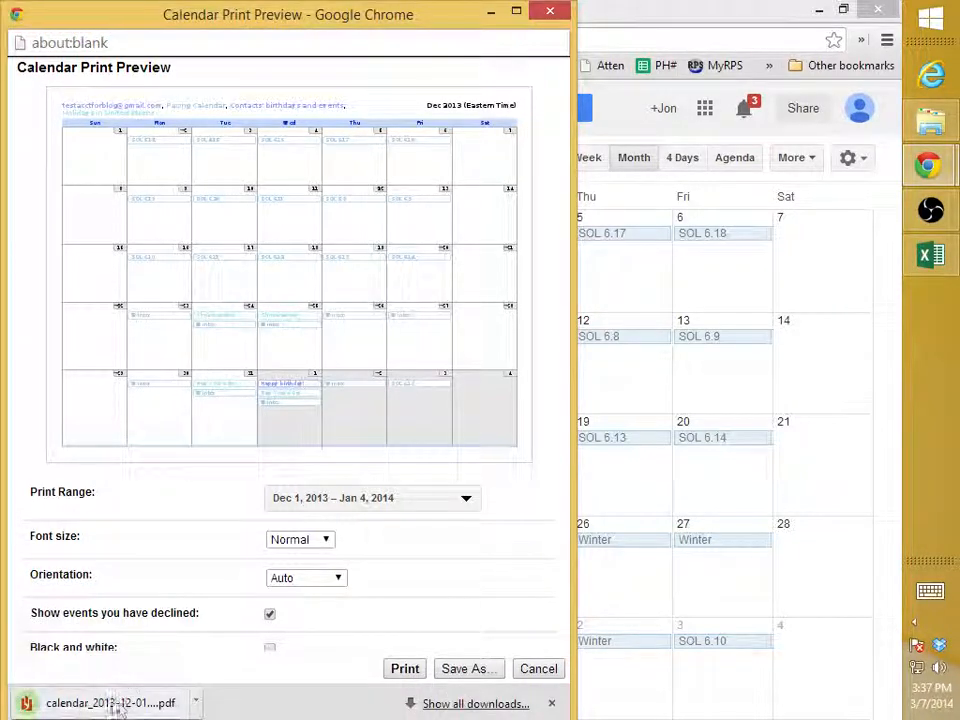
pyautogui.click(160, 702)
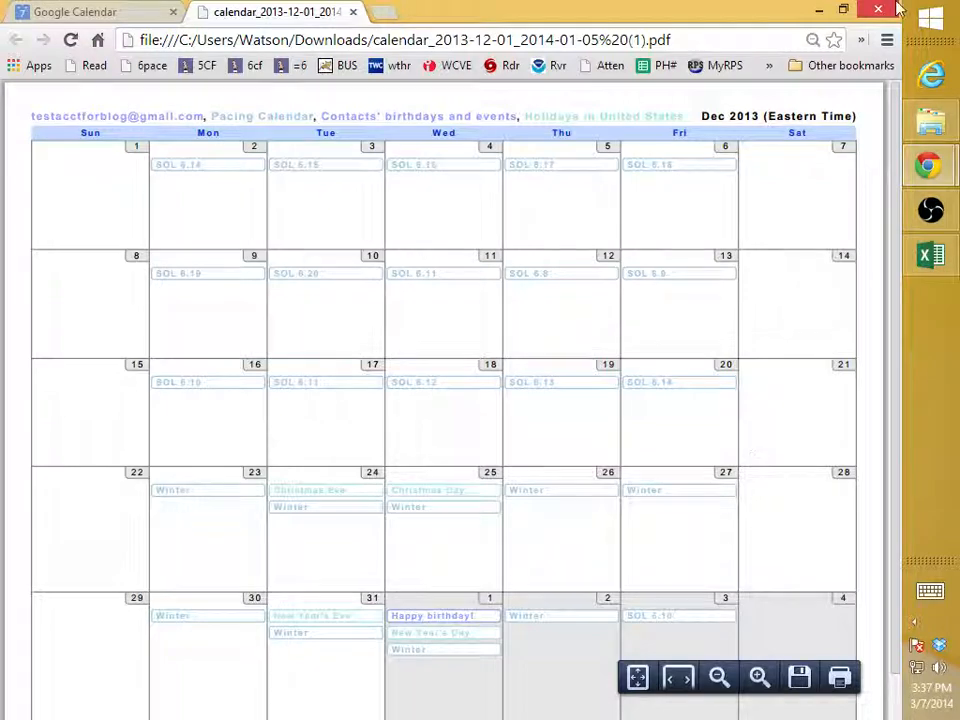
pyautogui.click(353, 12)
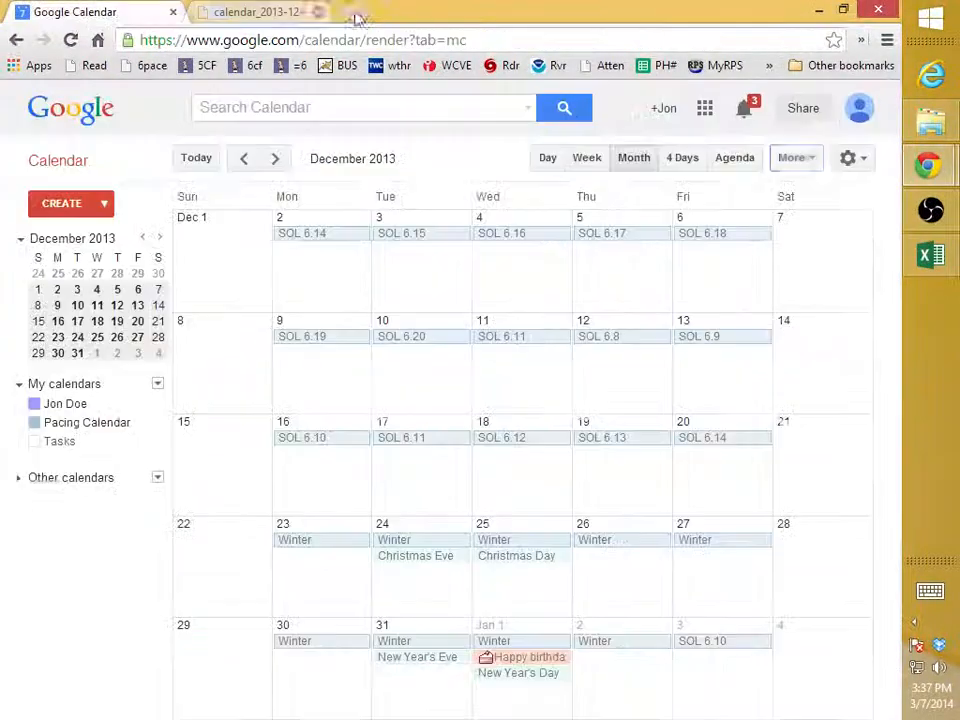
# - Save the December 2013 calendar as another PDF with the font size set to Biggest, view it and close it
pyautogui.click(813, 160)
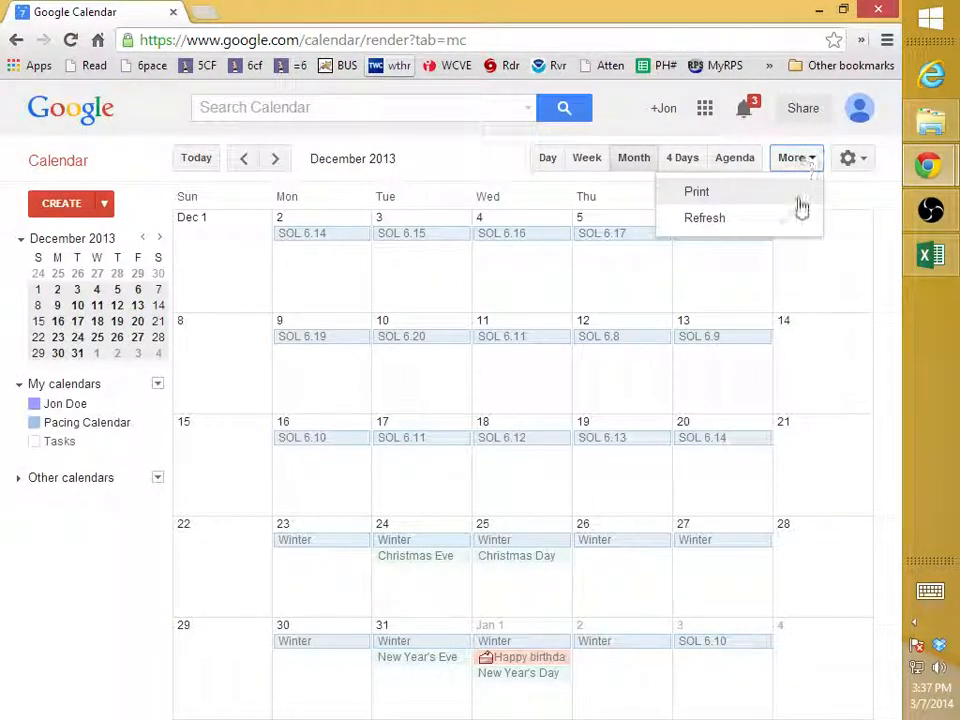
pyautogui.click(745, 191)
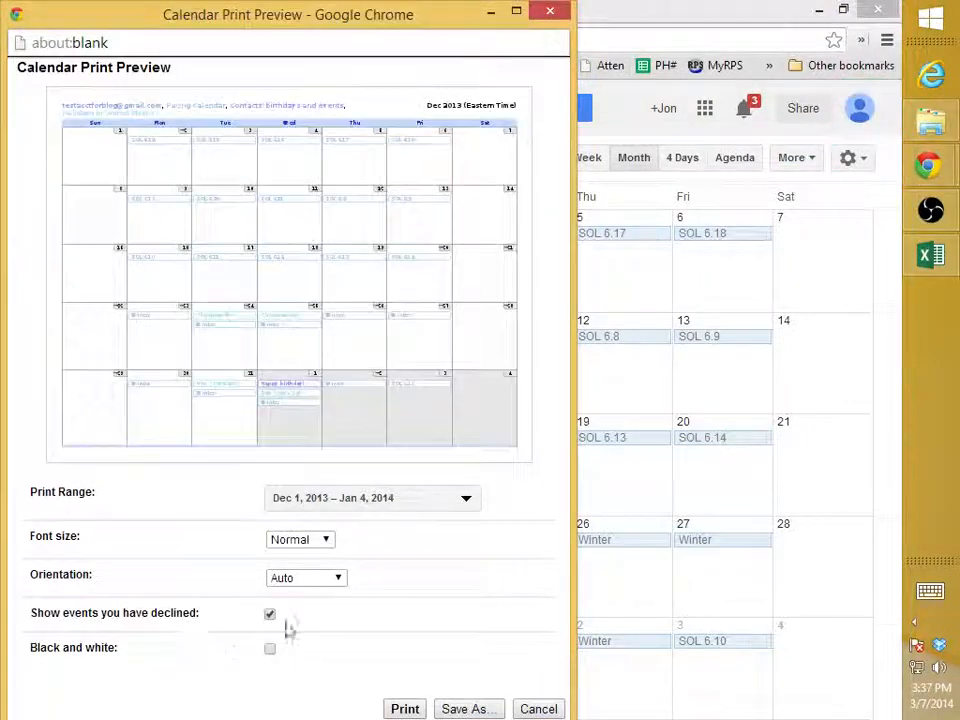
pyautogui.click(317, 540)
pyautogui.click(312, 517)
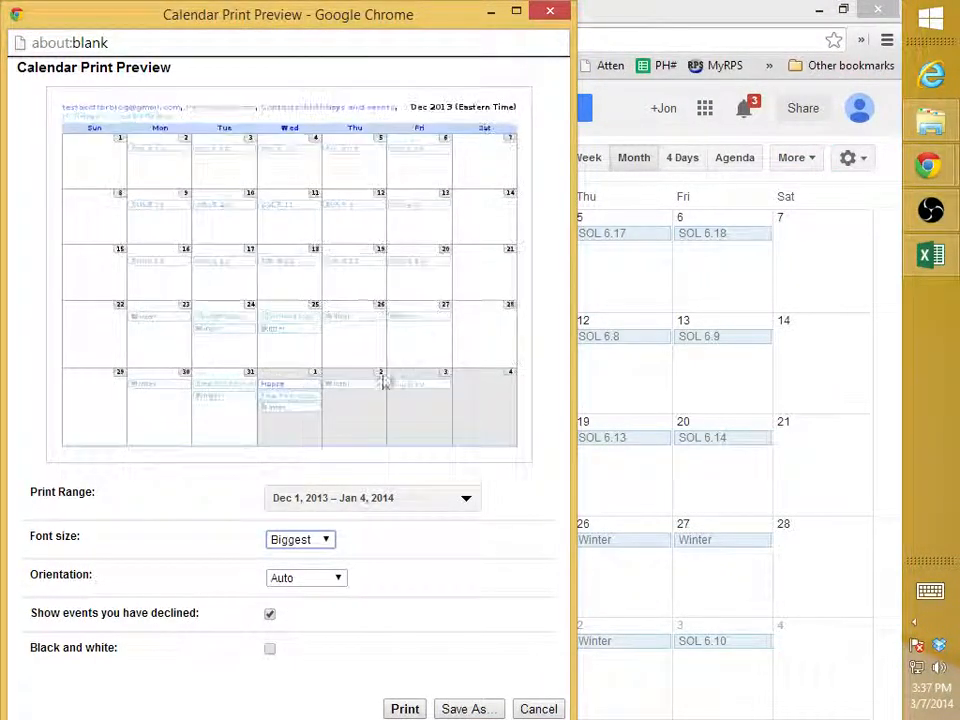
pyautogui.click(459, 709)
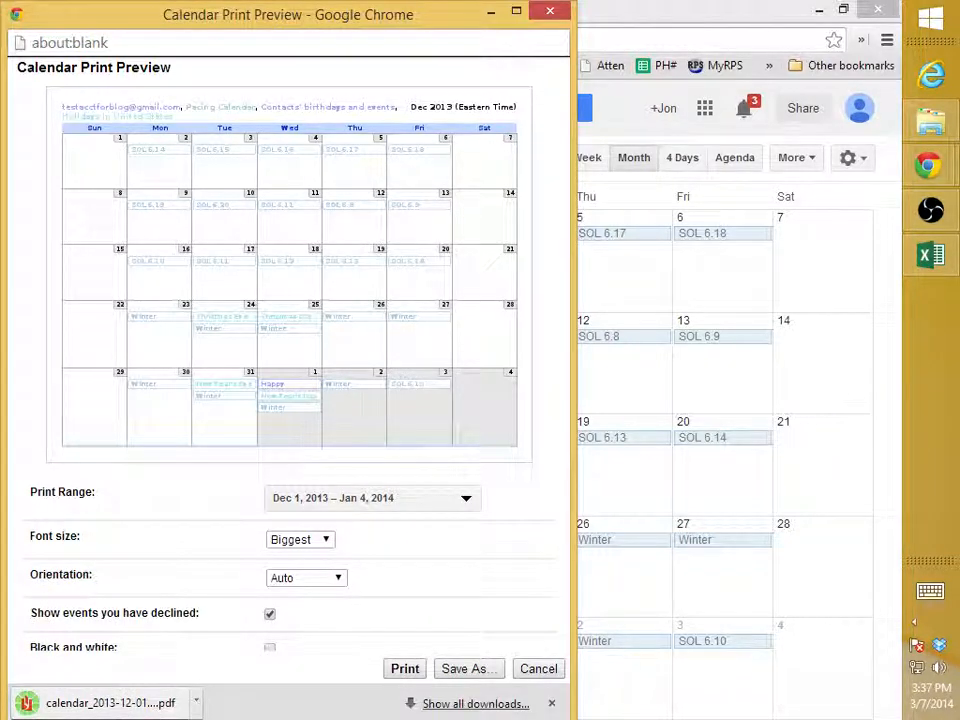
pyautogui.click(118, 704)
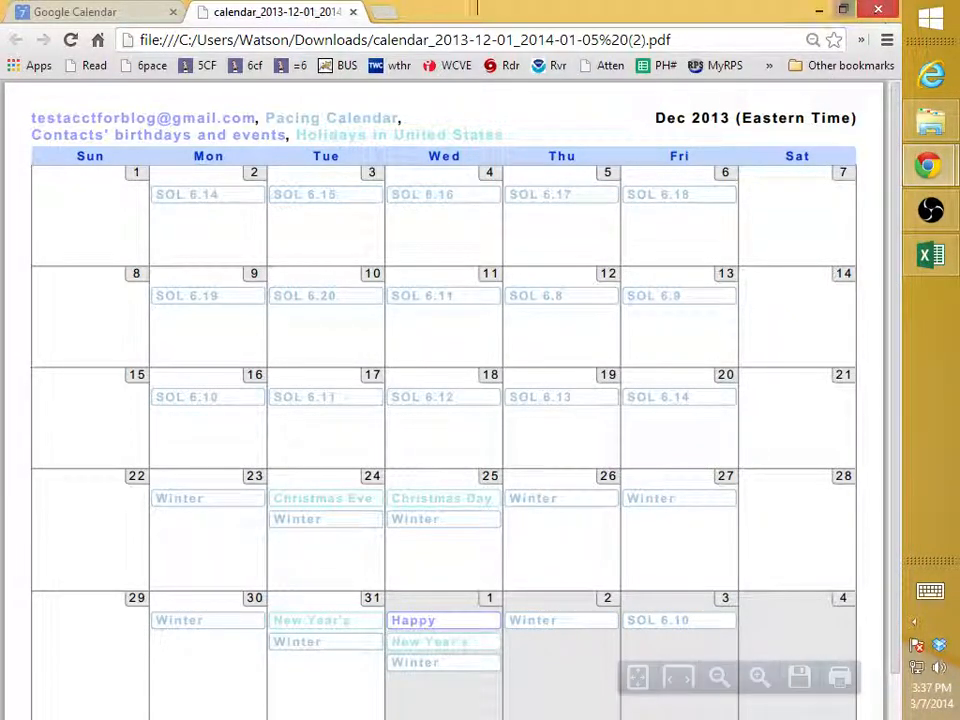
pyautogui.click(353, 12)
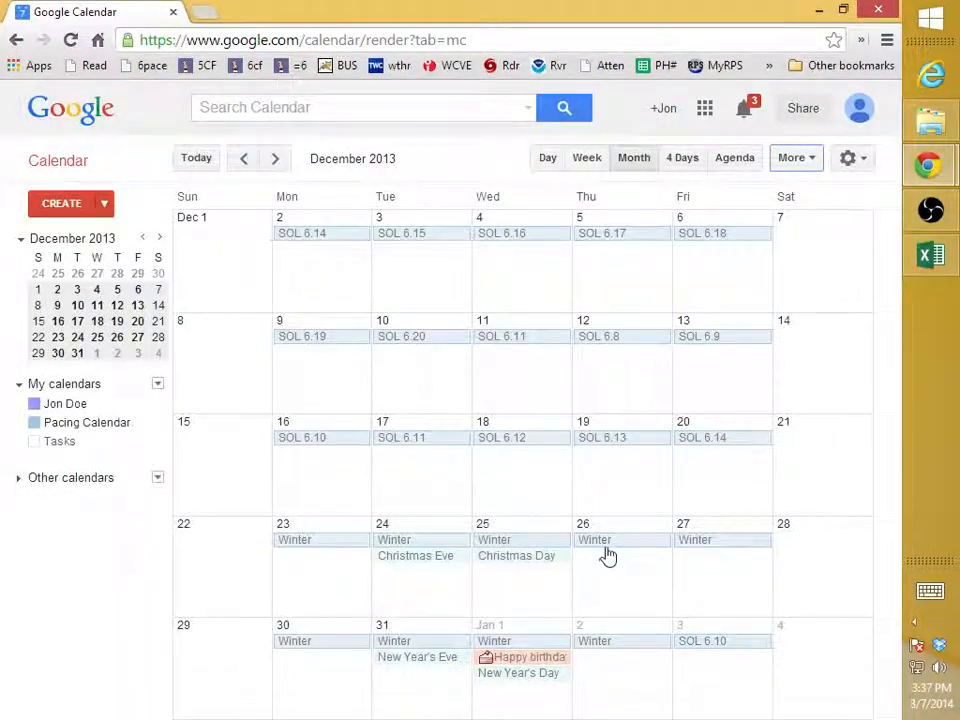
# - Switch to the Test Pacing Calendar workbook in Excel
pyautogui.press('super+Tab')
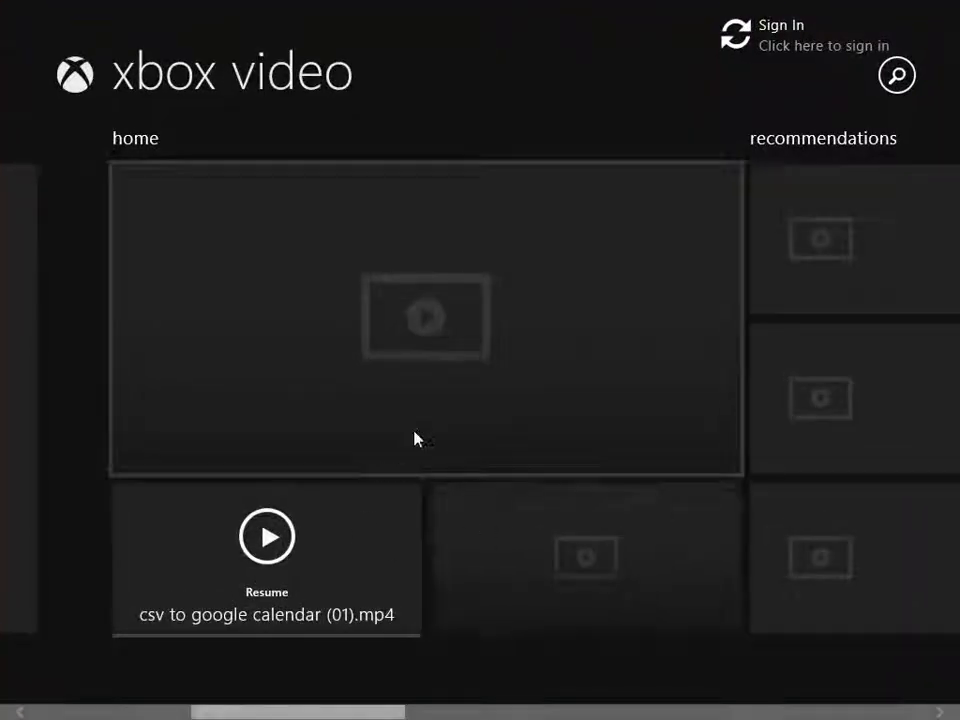
pyautogui.hotkey('alt', 'Tab')
pyautogui.hotkey('alt', 'Tab')
pyautogui.hotkey('alt', 'Tab')
pyautogui.hotkey('alt', 'Tab')
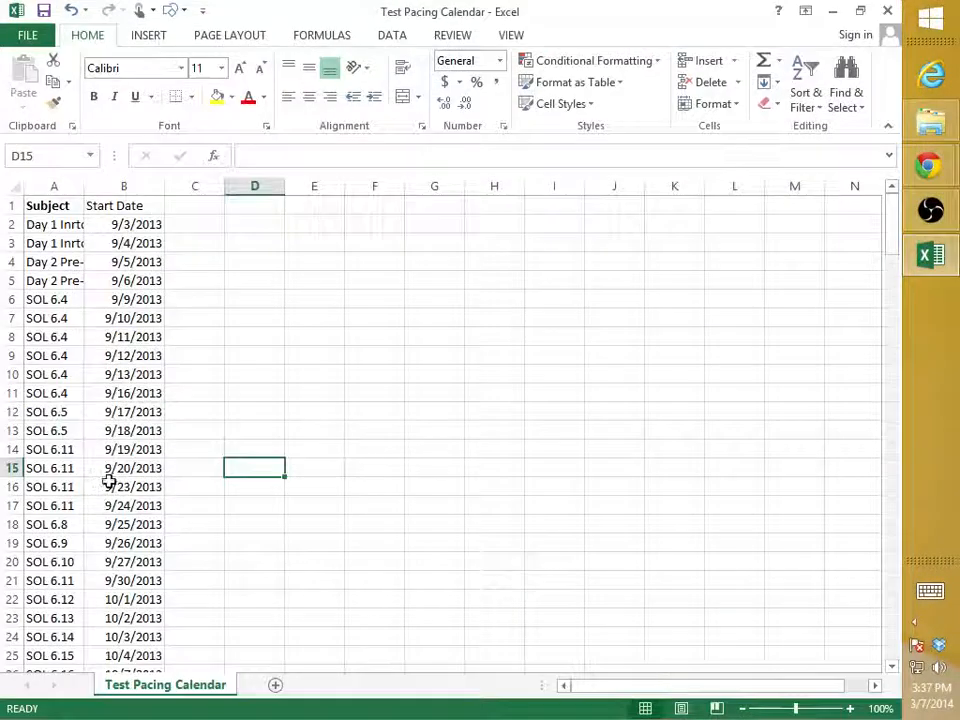
# - Move the subjects in A101:A187 down four rows so they start at A105, leaving the dates in place
pyautogui.scroll(-11, 108, 482)
pyautogui.scroll(-7, 115, 505)
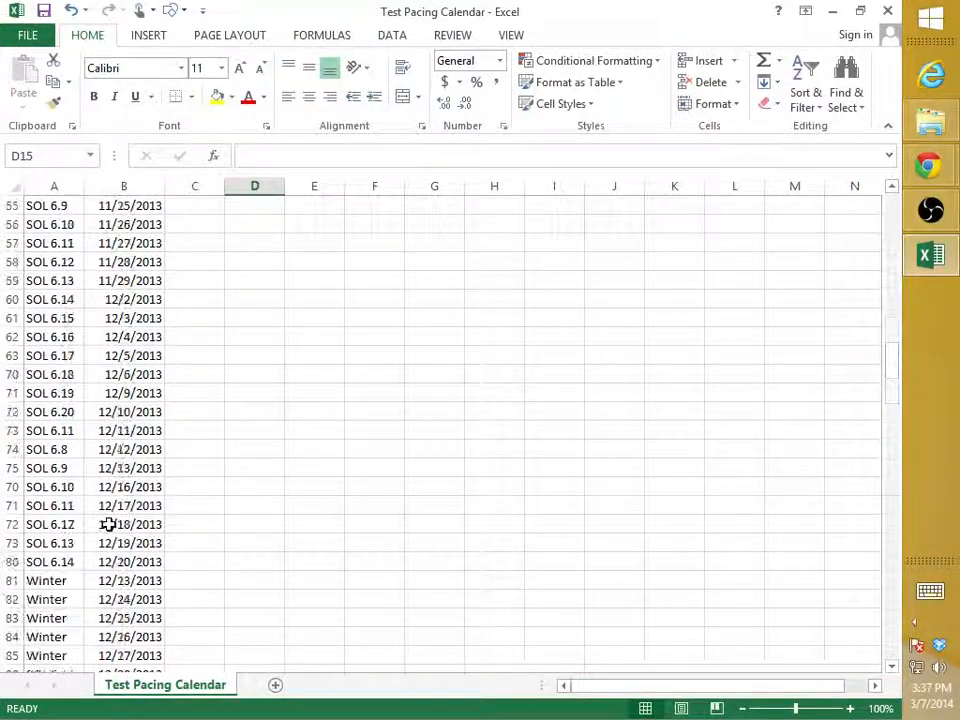
pyautogui.scroll(-13, 108, 510)
pyautogui.click(47, 336)
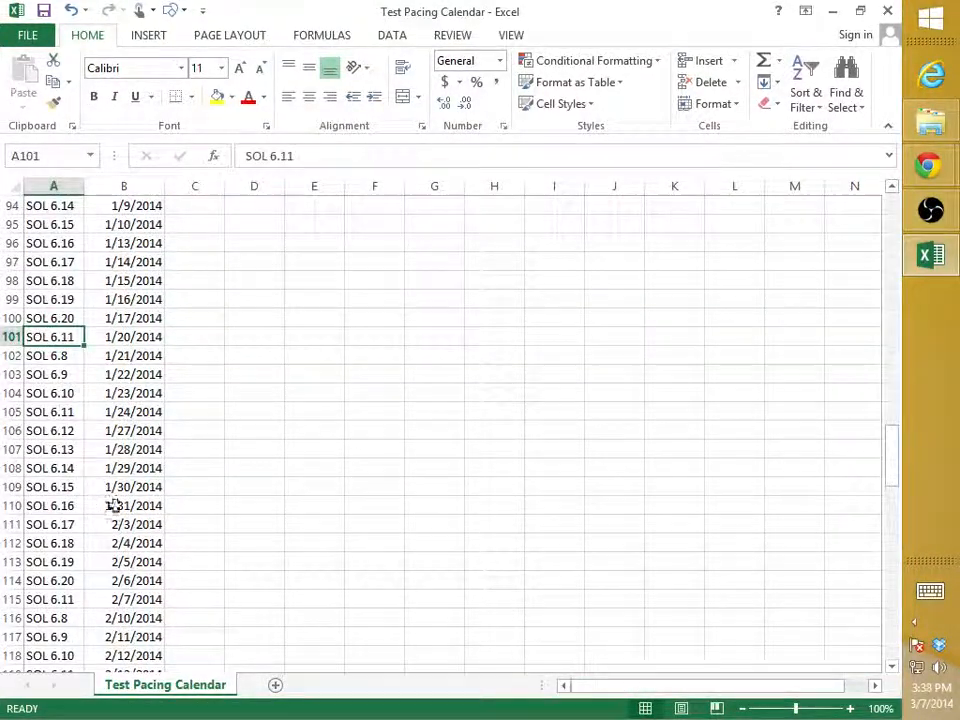
pyautogui.scroll(-20, 113, 505)
pyautogui.scroll(1, 110, 497)
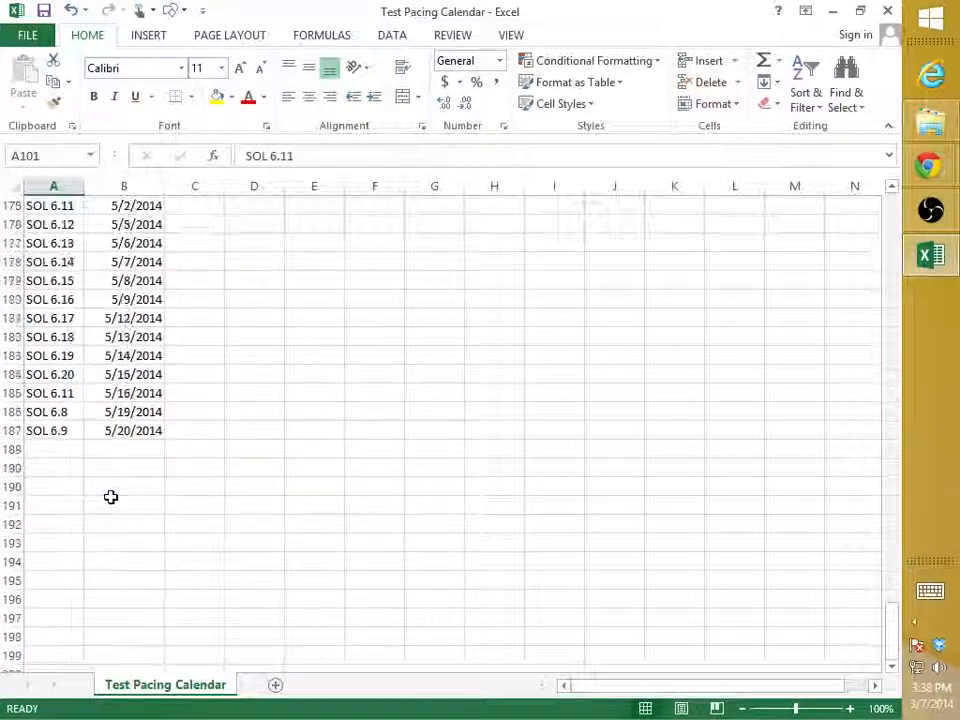
pyautogui.scroll(1, 100, 490)
pyautogui.keyDown('shift'); pyautogui.click(80, 487); pyautogui.keyUp('shift')
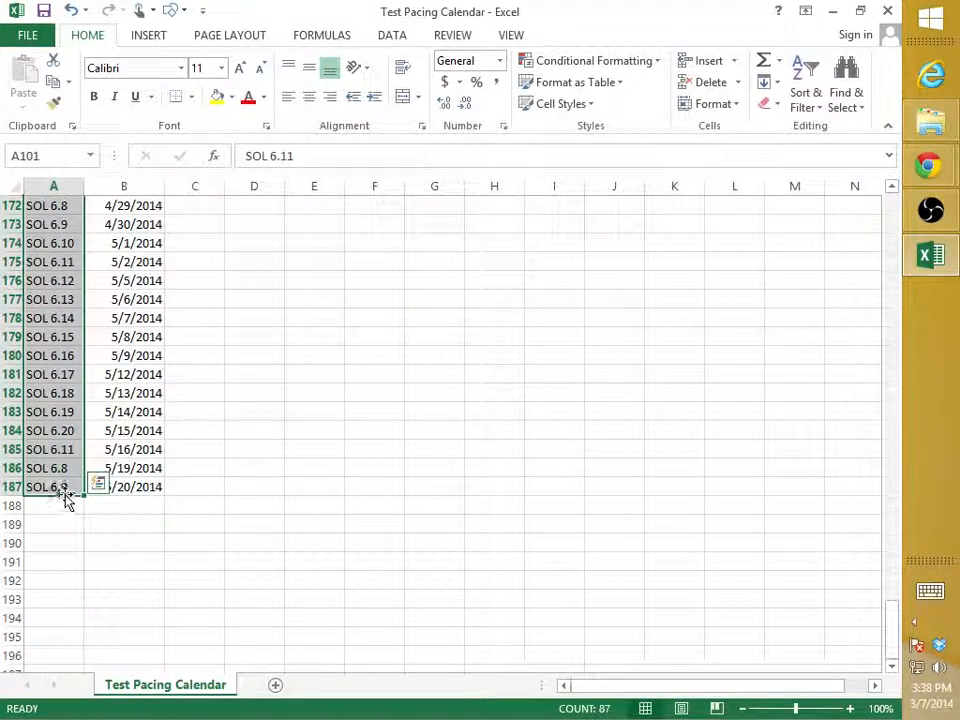
pyautogui.moveTo(65, 500); pyautogui.dragTo(66, 572)
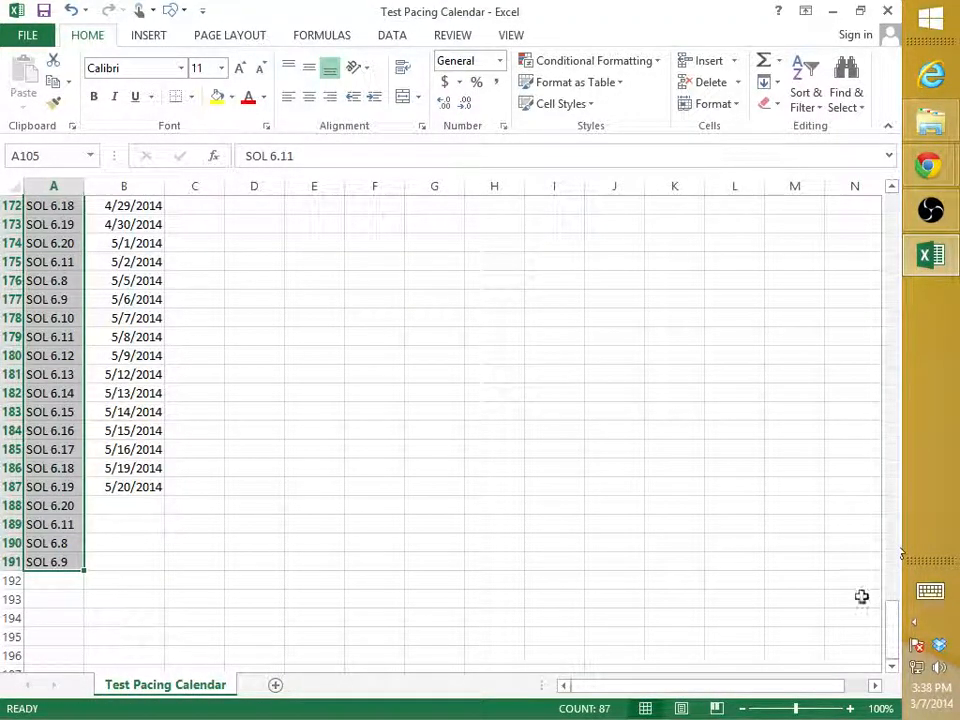
# - Enter Snow in each of the empty subject cells A101 to A104 and select these four cells
pyautogui.moveTo(891, 634); pyautogui.dragTo(893, 435)
pyautogui.click(75, 448)
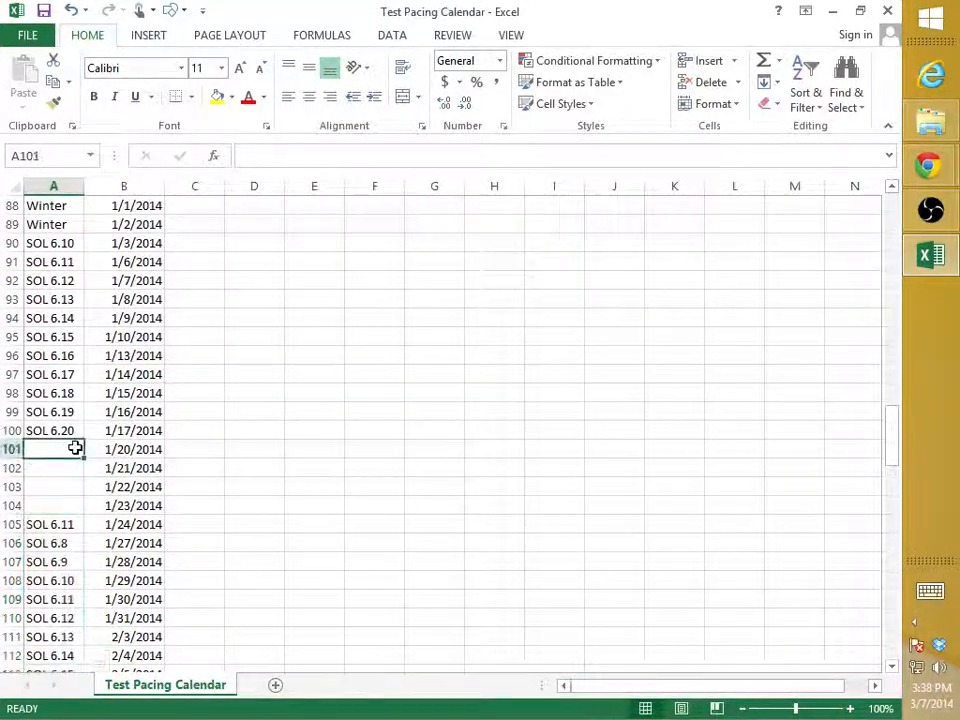
pyautogui.write('Snow')
pyautogui.press('Return')
pyautogui.write('Snow')
pyautogui.press('Return')
pyautogui.write('Snow')
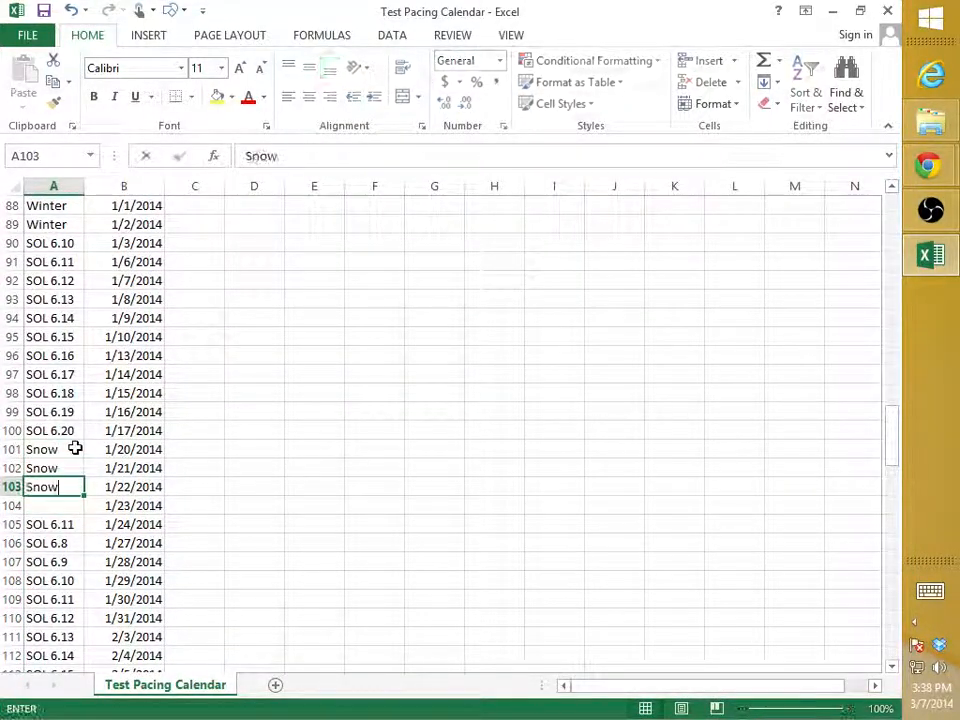
pyautogui.press('Return')
pyautogui.write('Snow')
pyautogui.press('Return')
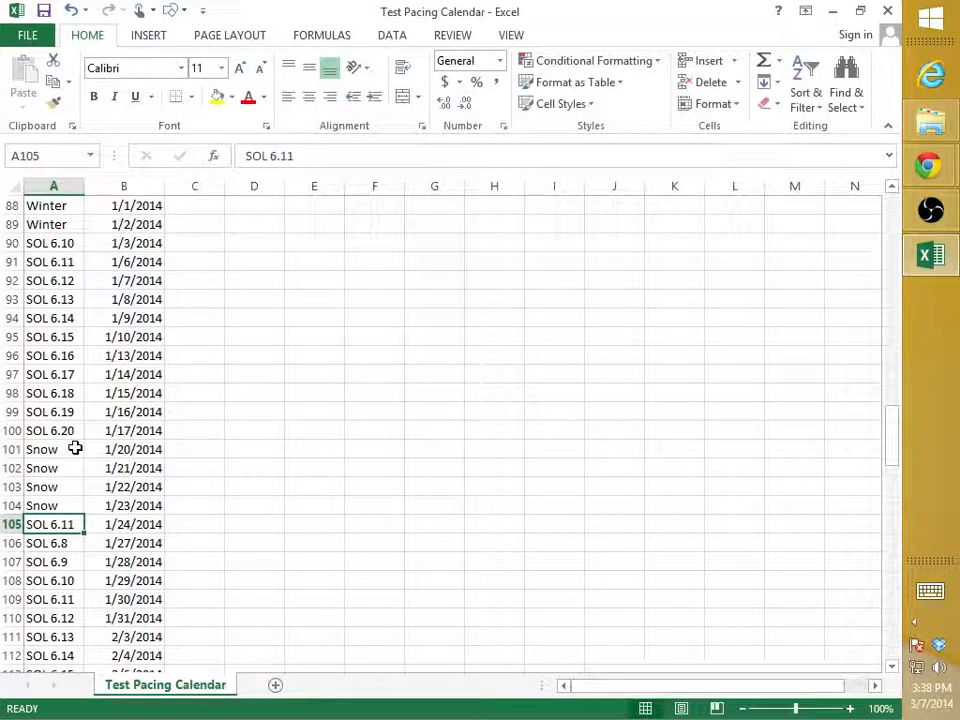
pyautogui.click(232, 555)
pyautogui.moveTo(45, 451); pyautogui.dragTo(60, 503)
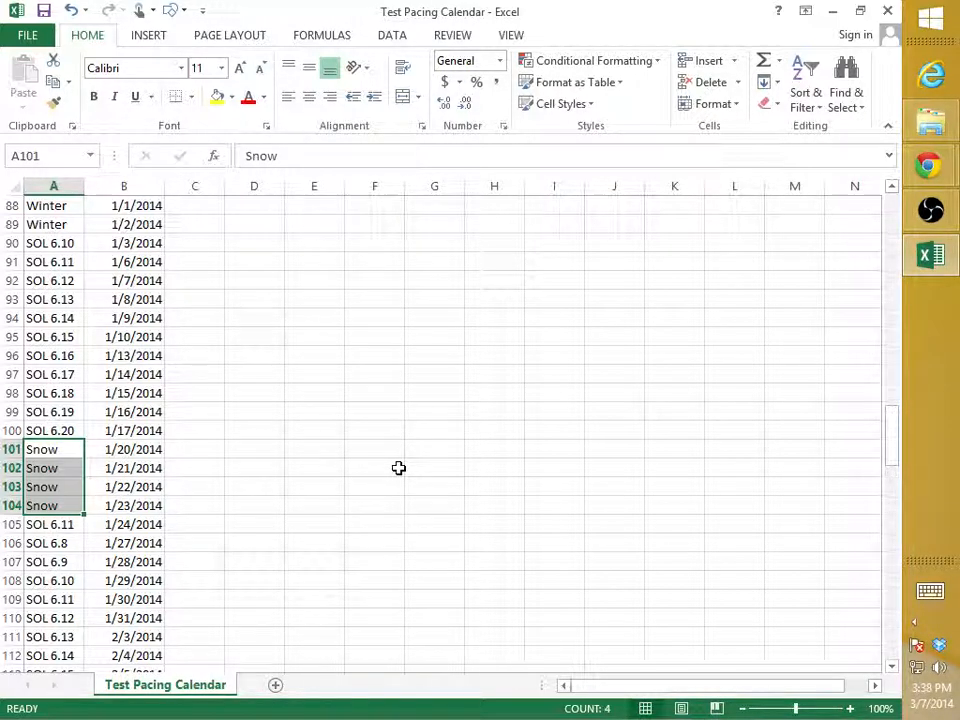
# - Switch from Excel to another open application
pyautogui.press('super+Tab')
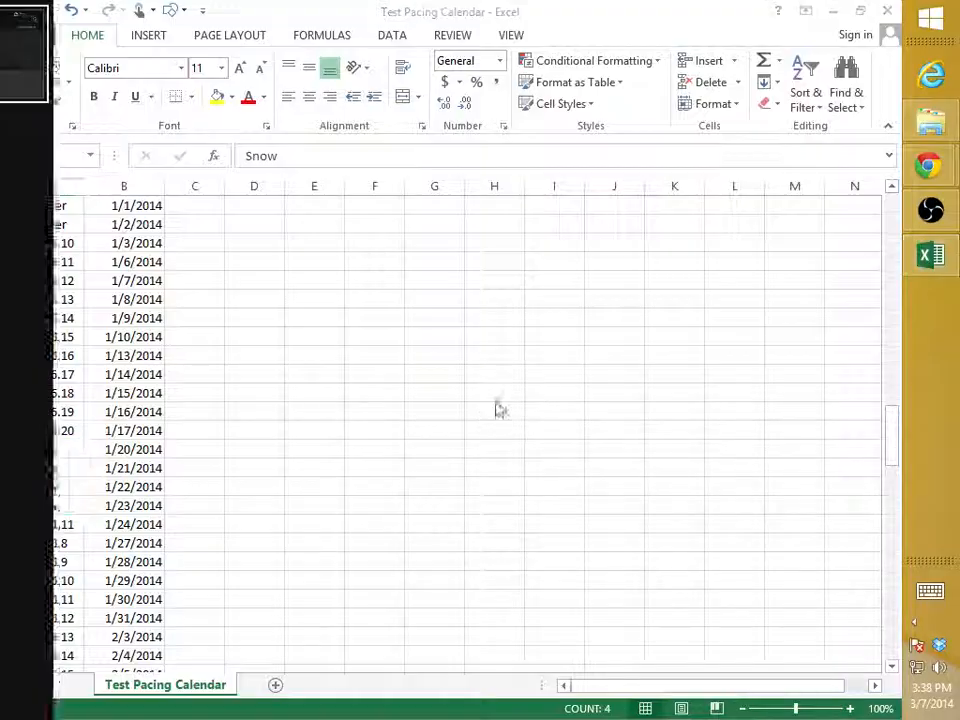
pyautogui.press('super+Tab')
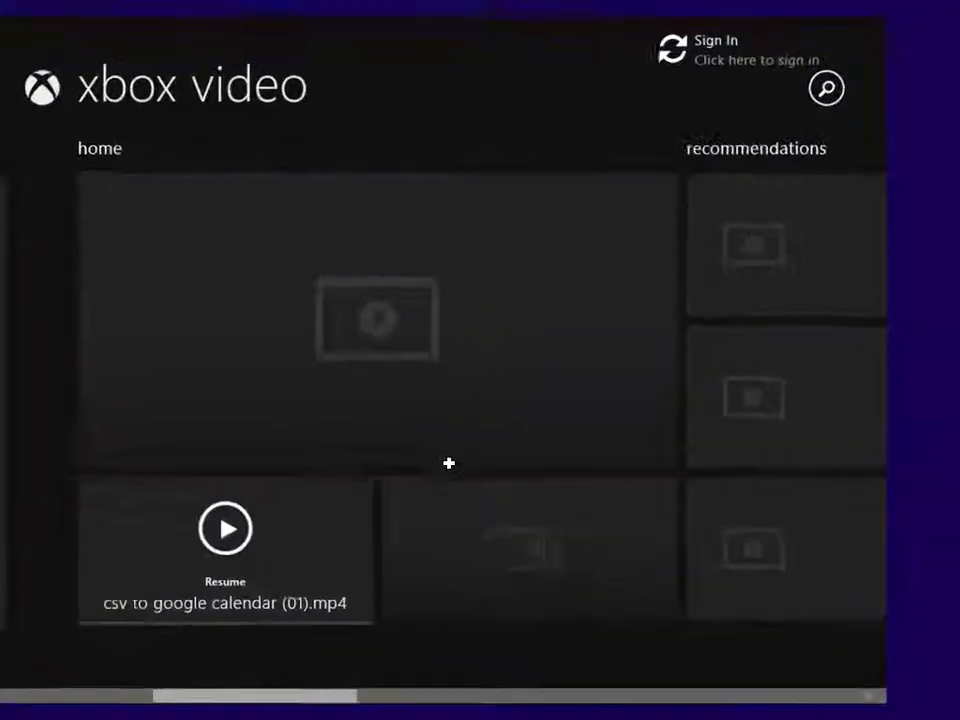